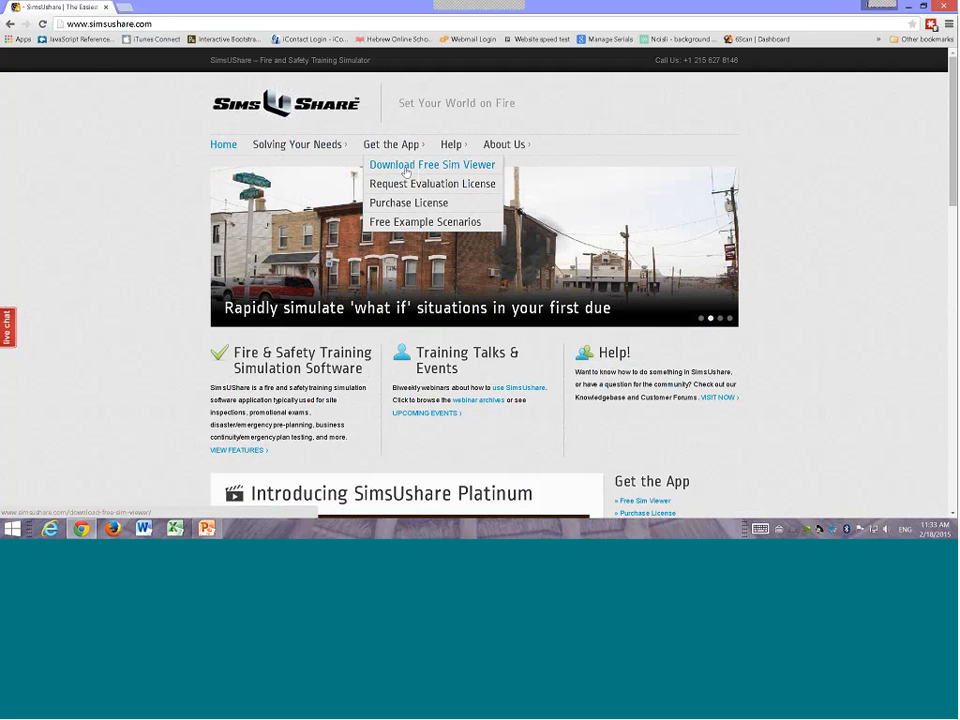
Step: Open the Download Free Sim Viewer page and select Microsoft Windows as the platform
left_click(405, 172)
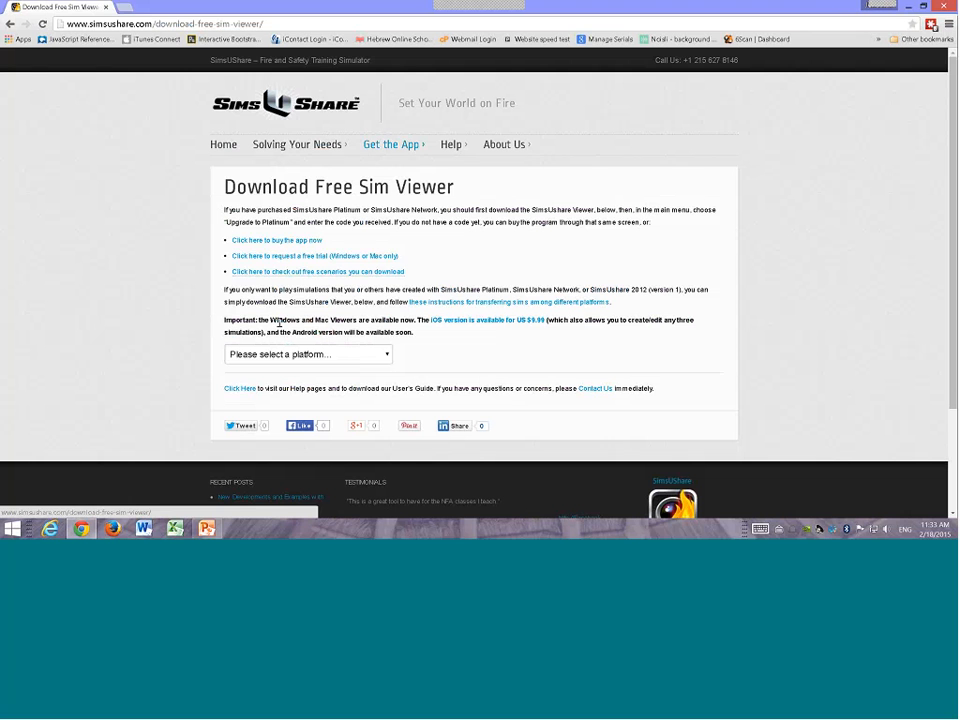
left_click(294, 358)
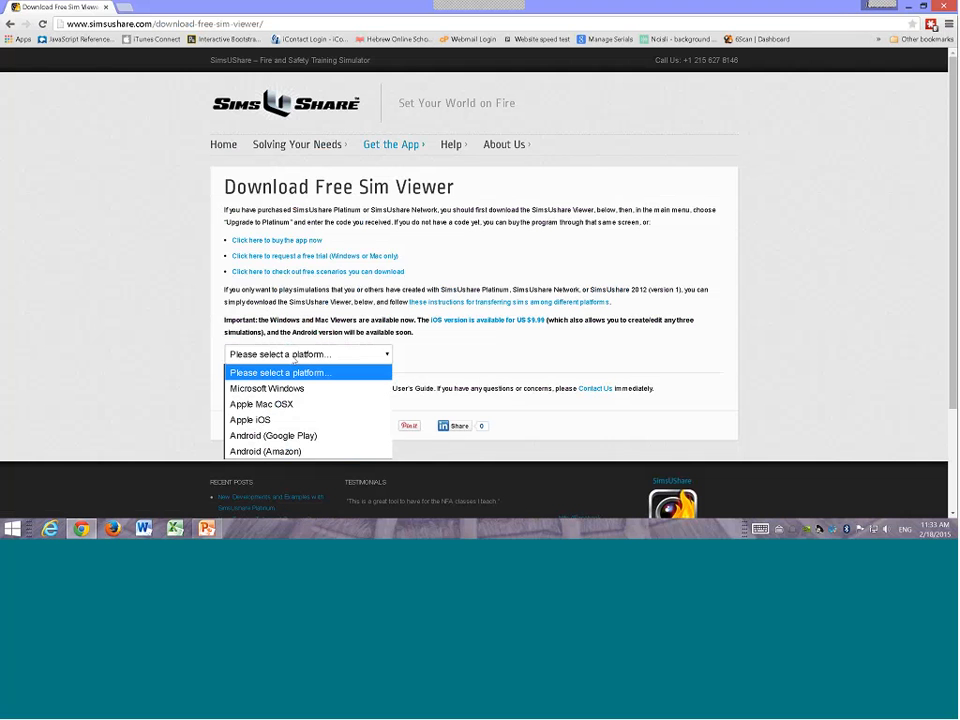
left_click(283, 390)
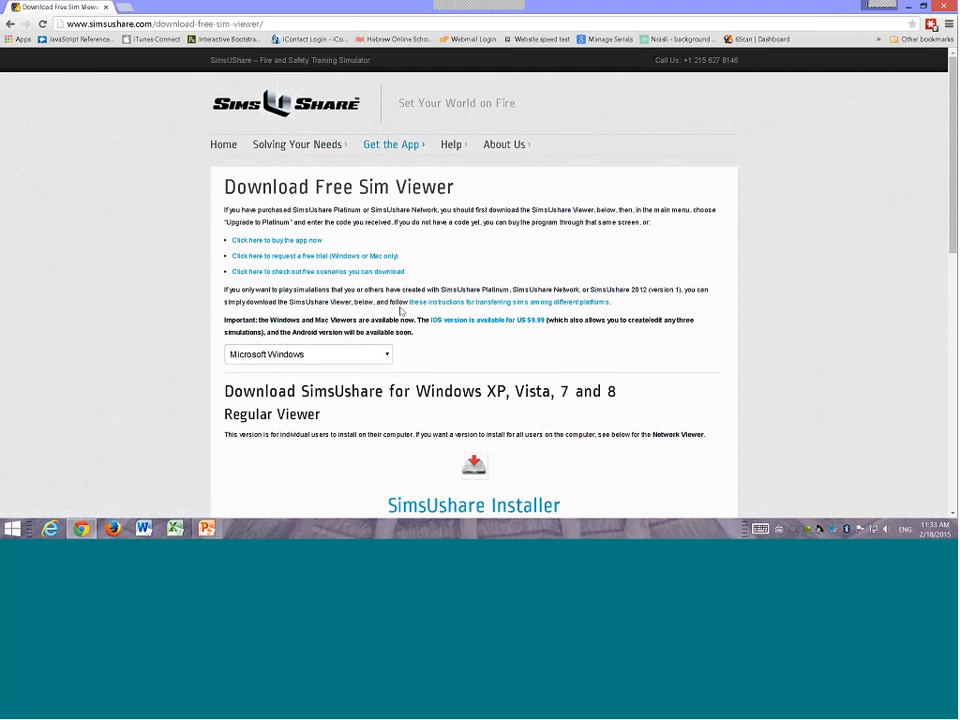
Step: Review the Windows download instructions on the page, then minimize the browser
scroll(314, 367, "down", 2)
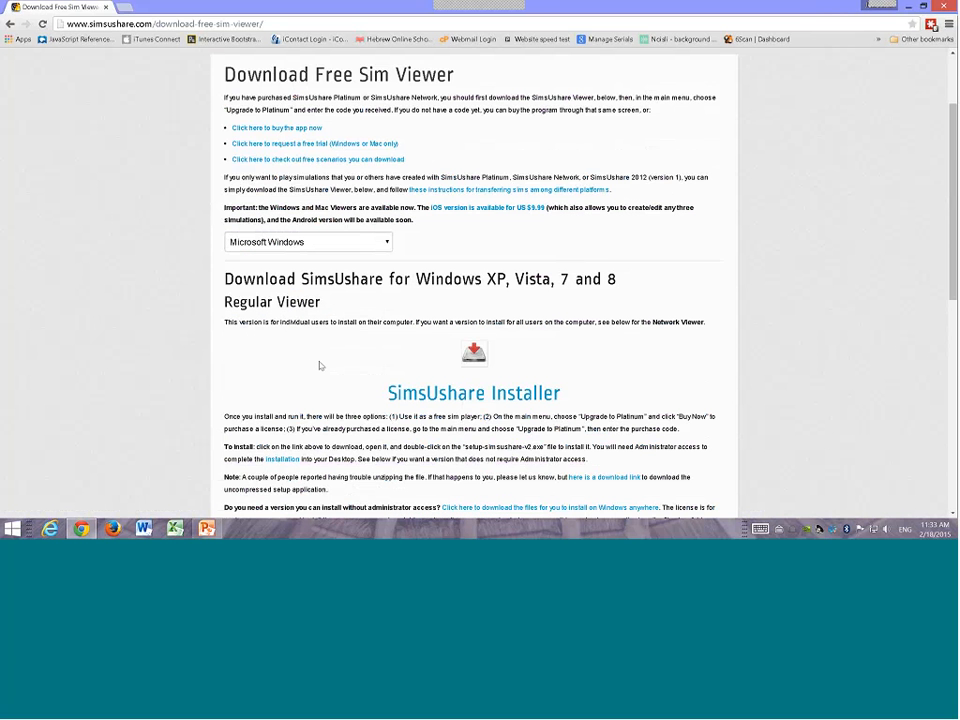
scroll(320, 366, "down", 6)
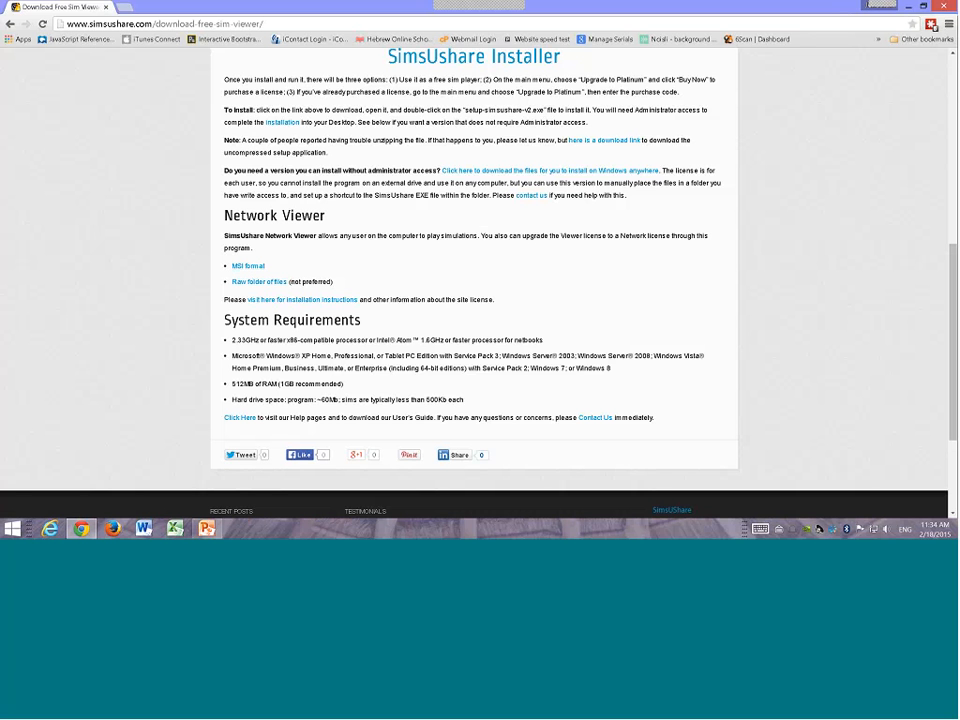
left_click(910, 7)
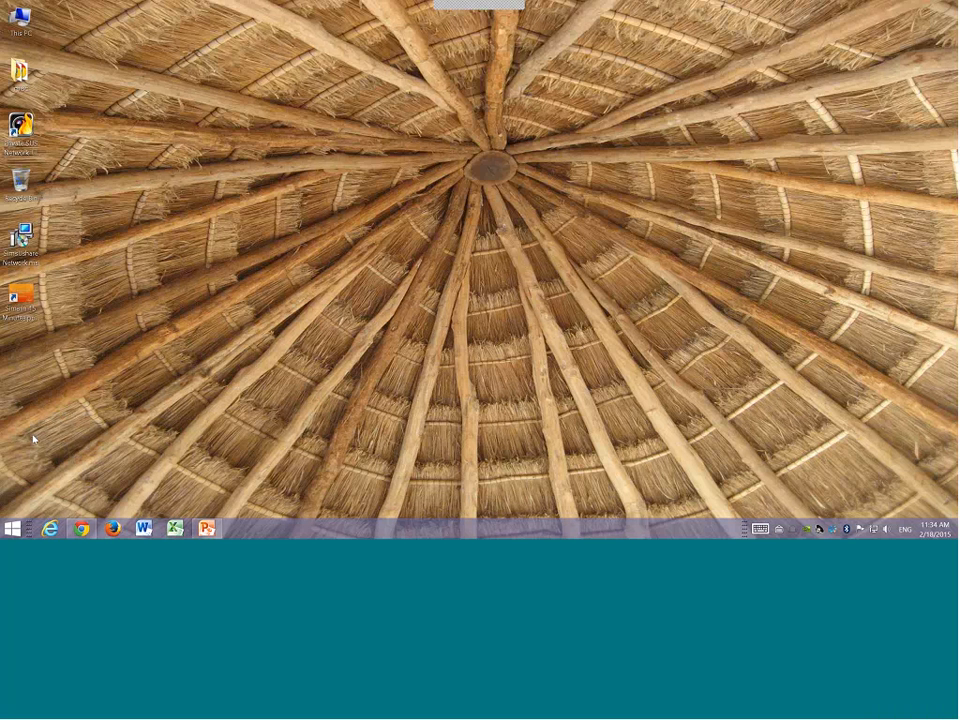
Step: Open the Training Share (N:) drive from This PC
left_click(12, 532)
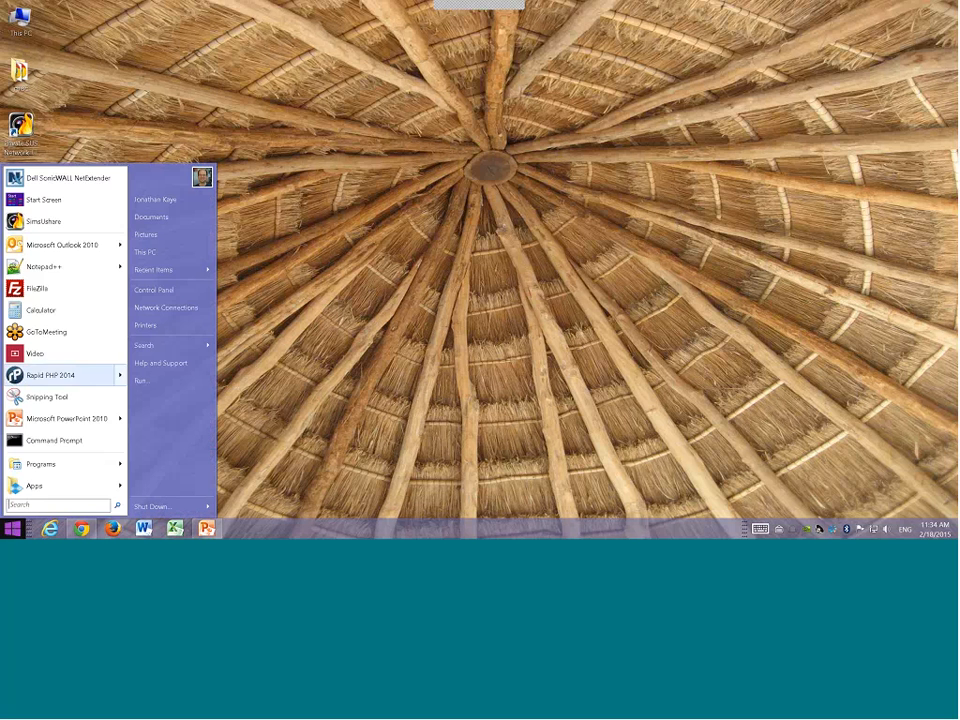
left_click(199, 251)
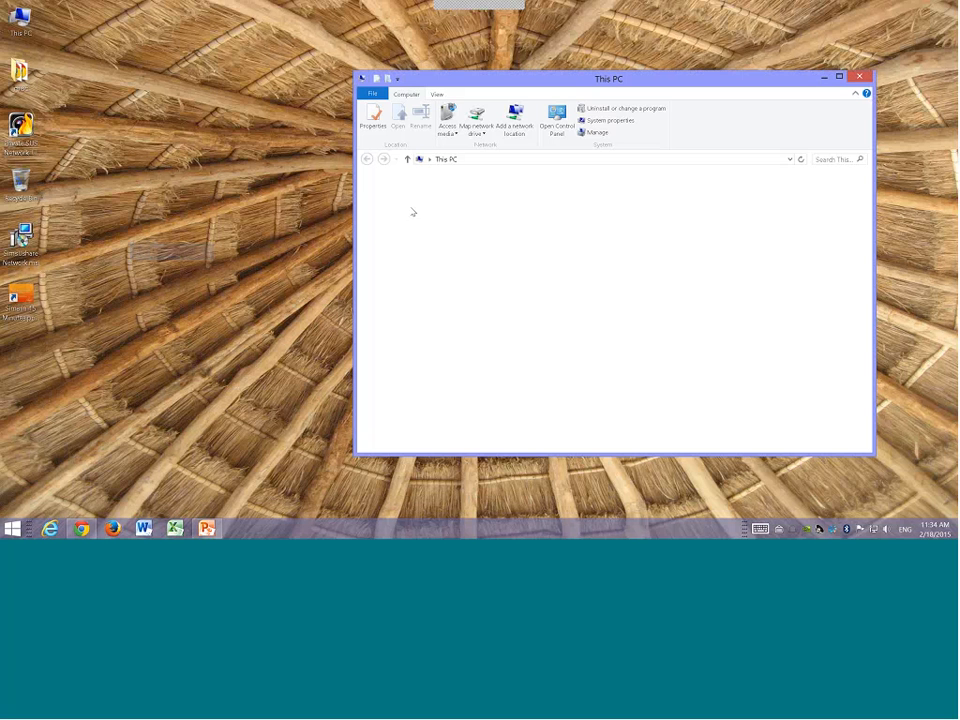
left_click(430, 321)
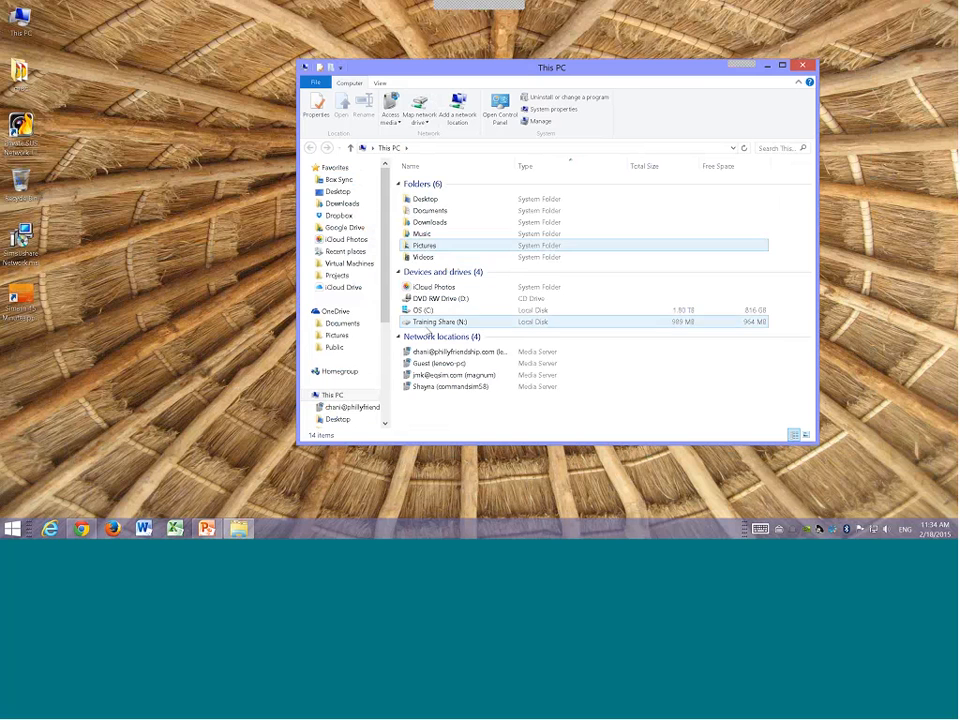
double_click(430, 321)
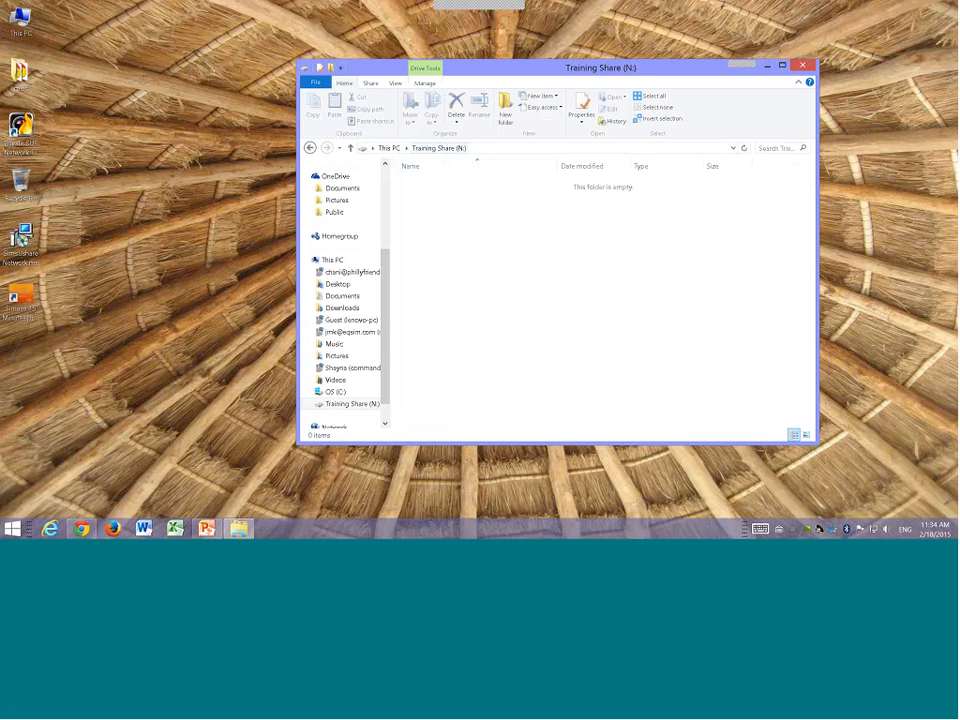
Step: Create a new folder named SimsUshare App on the Training Share drive
right_click(427, 199)
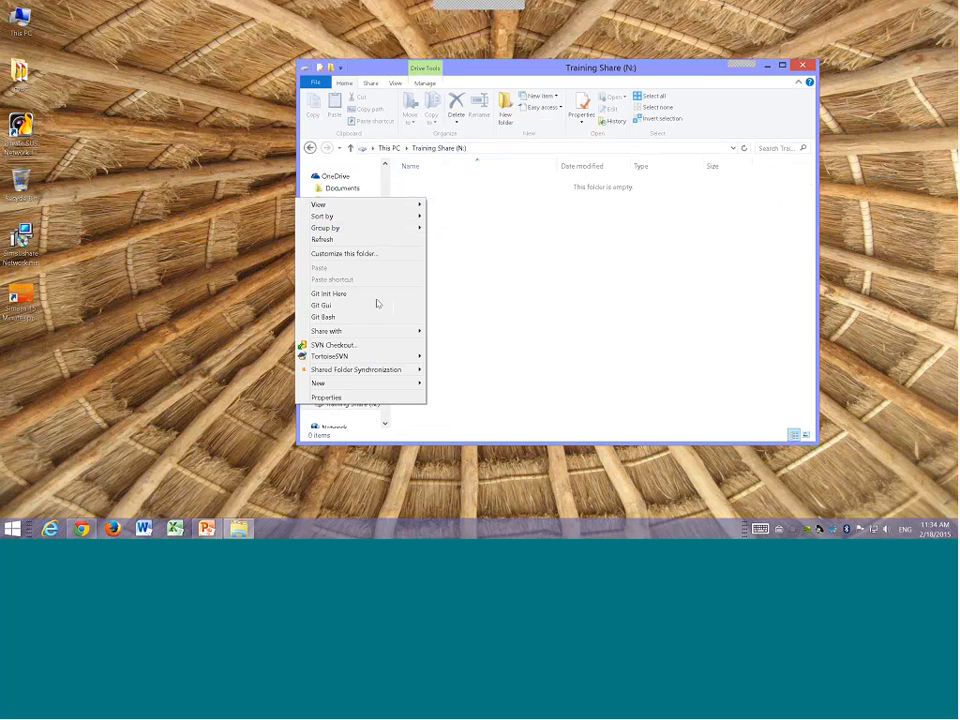
mouse_move(340, 382)
left_click(250, 381)
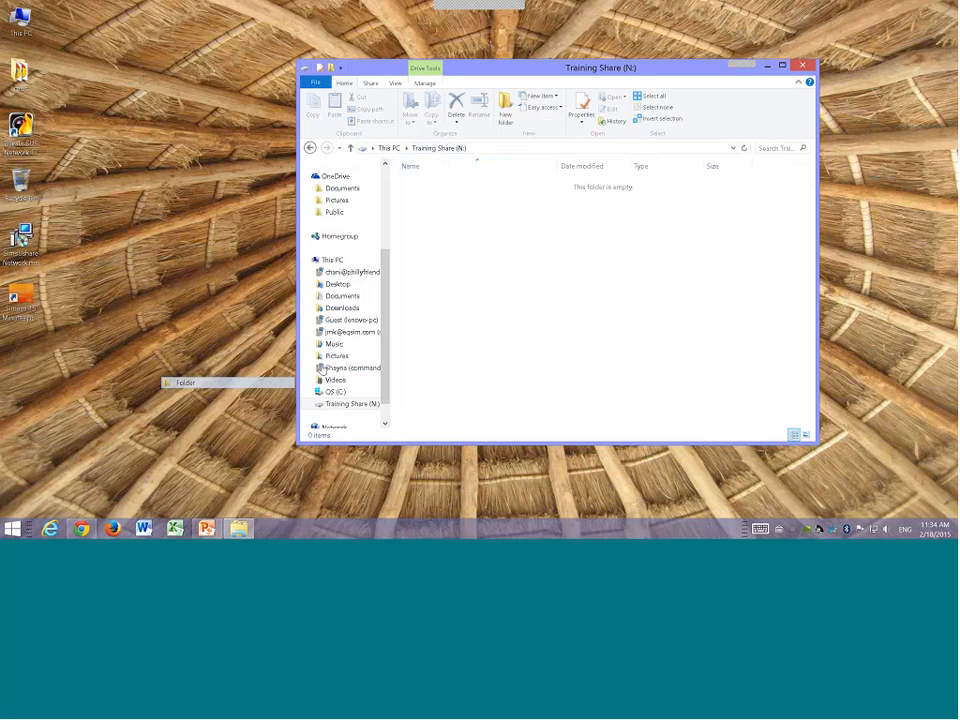
type("SimsUshare App")
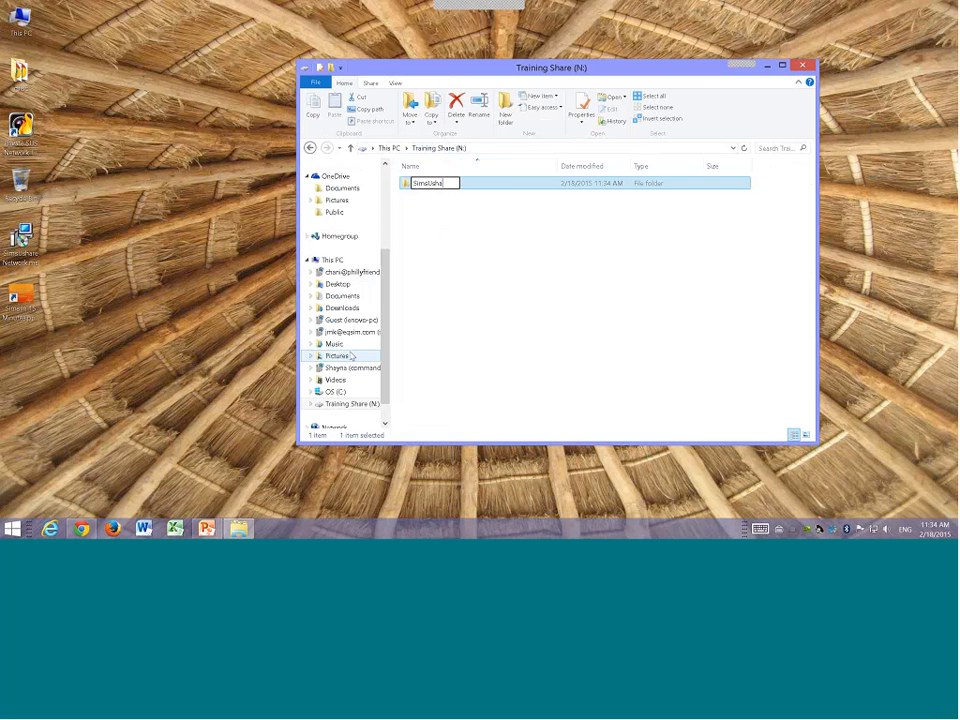
key("Return")
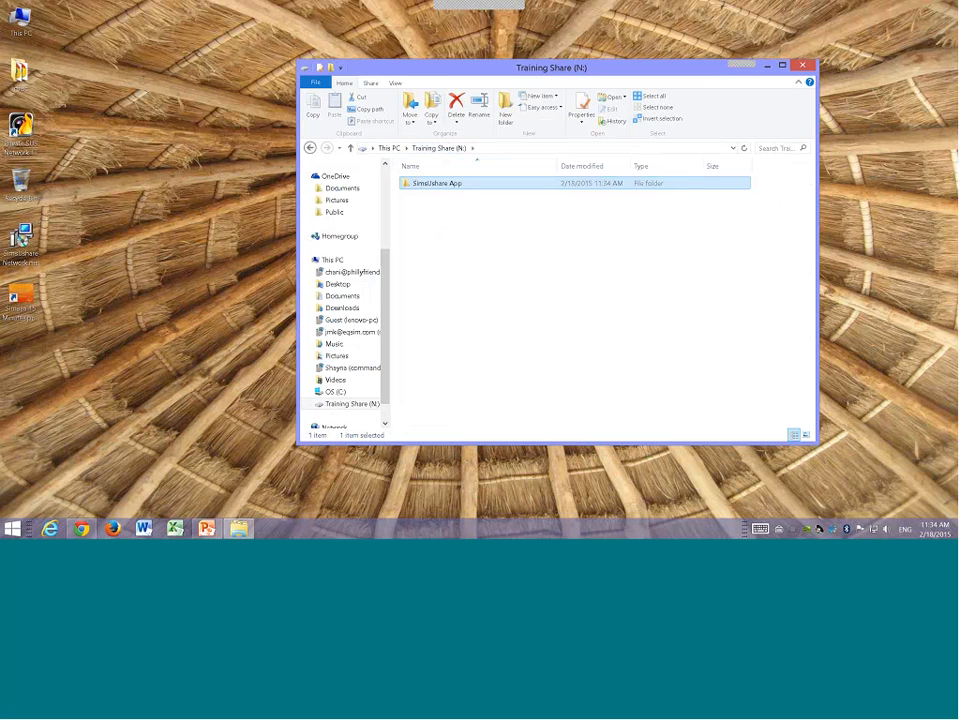
Step: Launch the SimsUshare Network installer from the desktop and set its installation folder to N:\SimsUshare App\
double_click(22, 238)
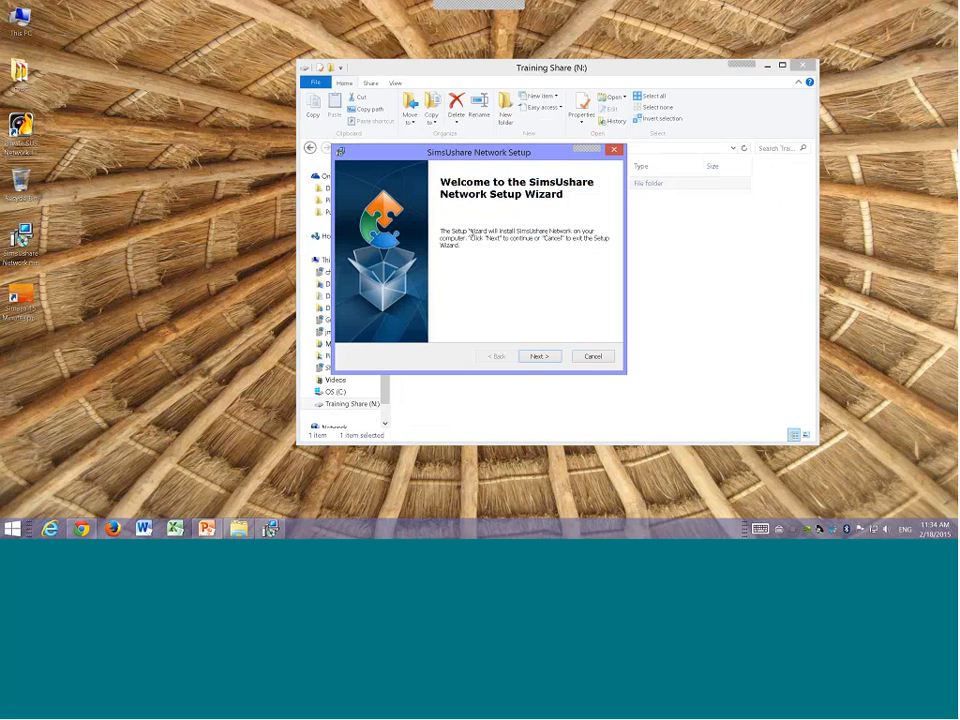
left_click(536, 357)
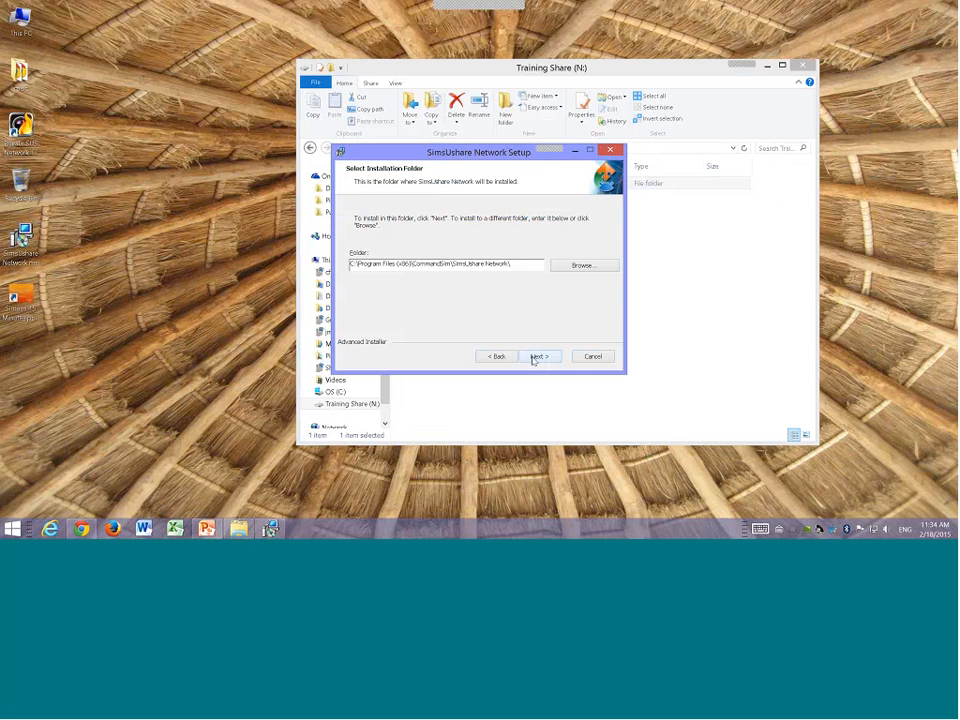
left_click(570, 270)
left_click(464, 209)
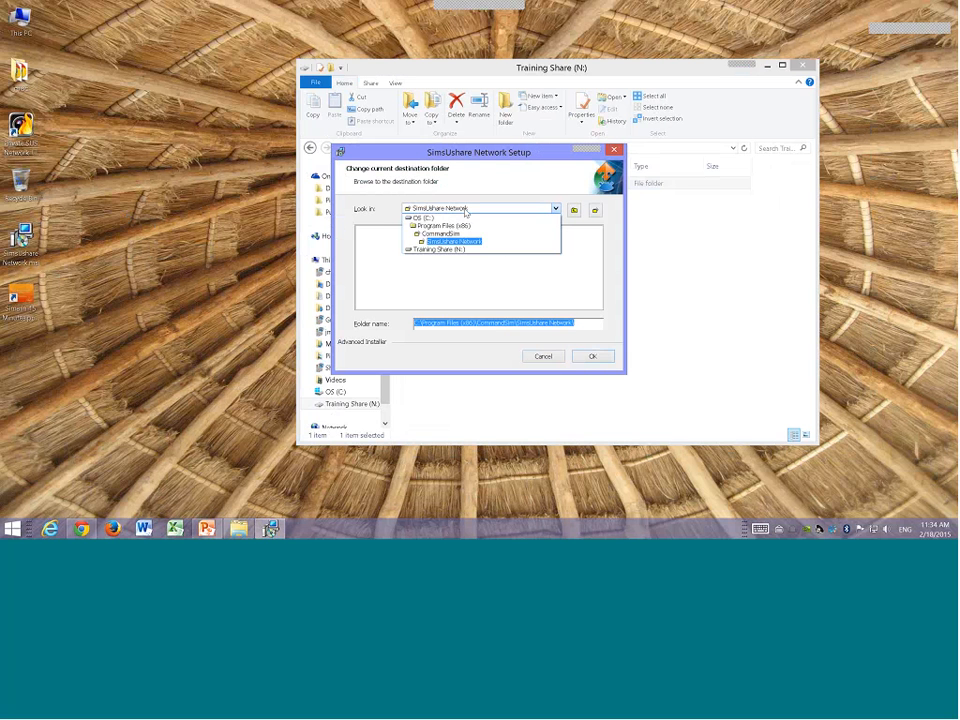
left_click(440, 249)
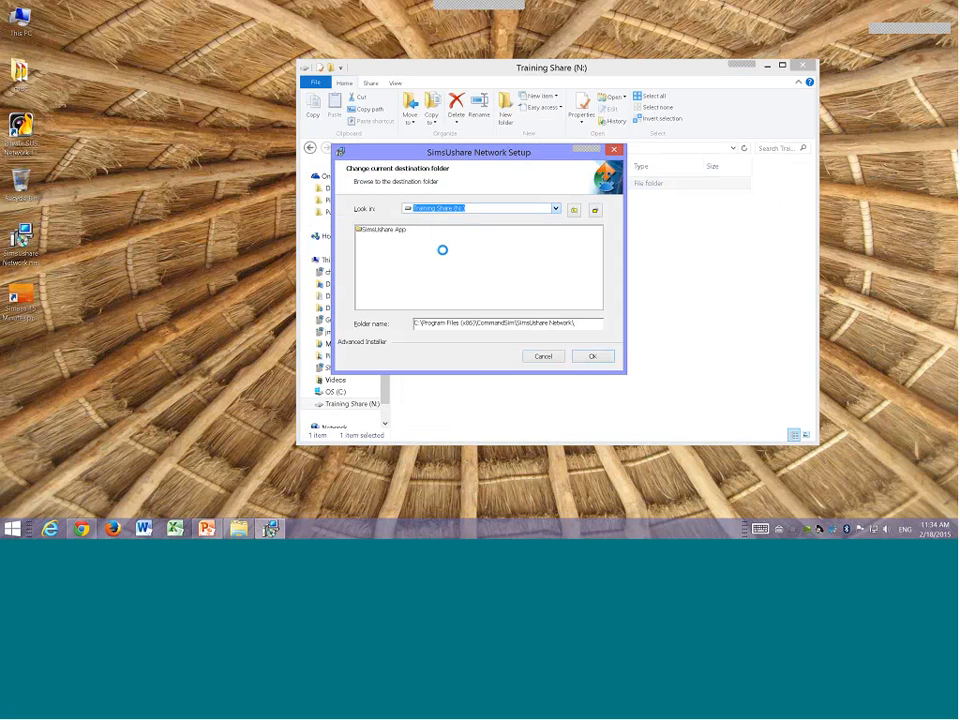
double_click(394, 231)
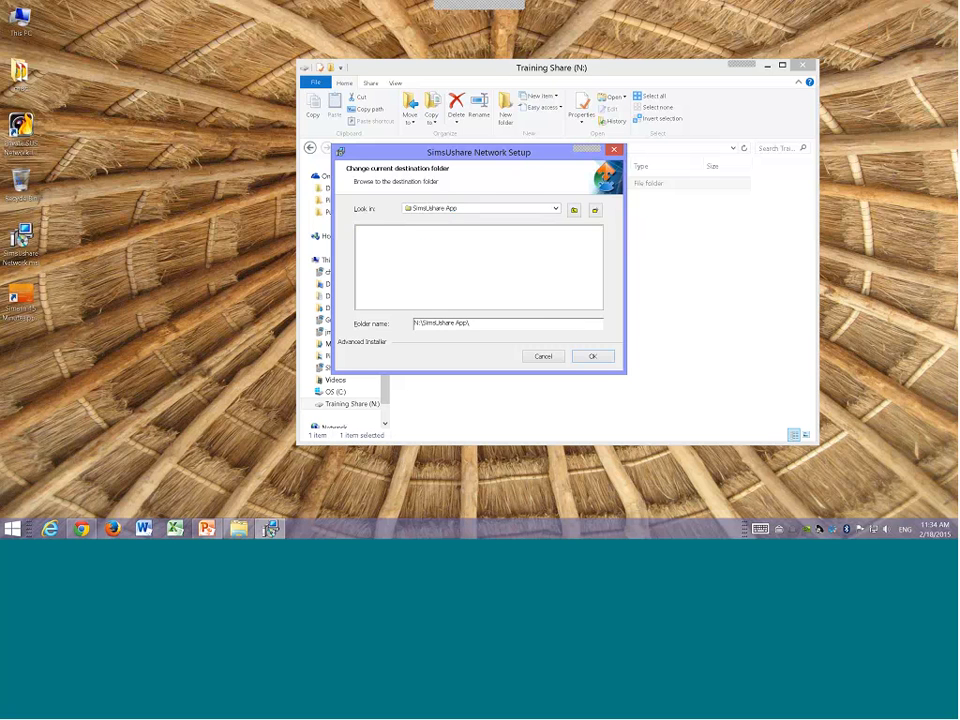
left_click(590, 356)
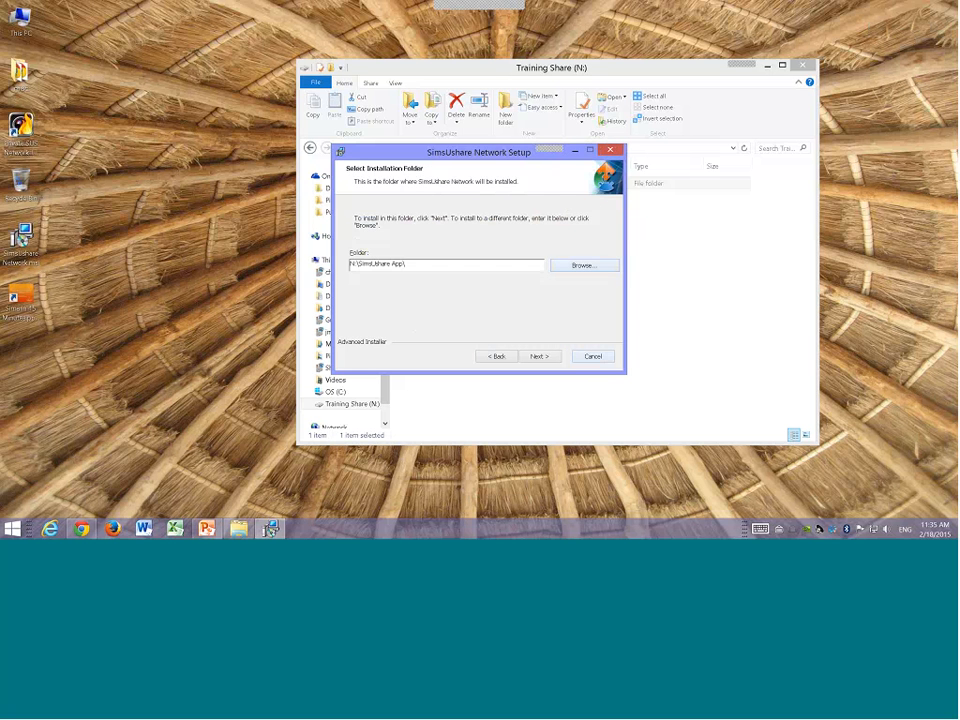
Step: Proceed through the remaining setup wizard pages and finish the installation
left_click(535, 358)
left_click(535, 358)
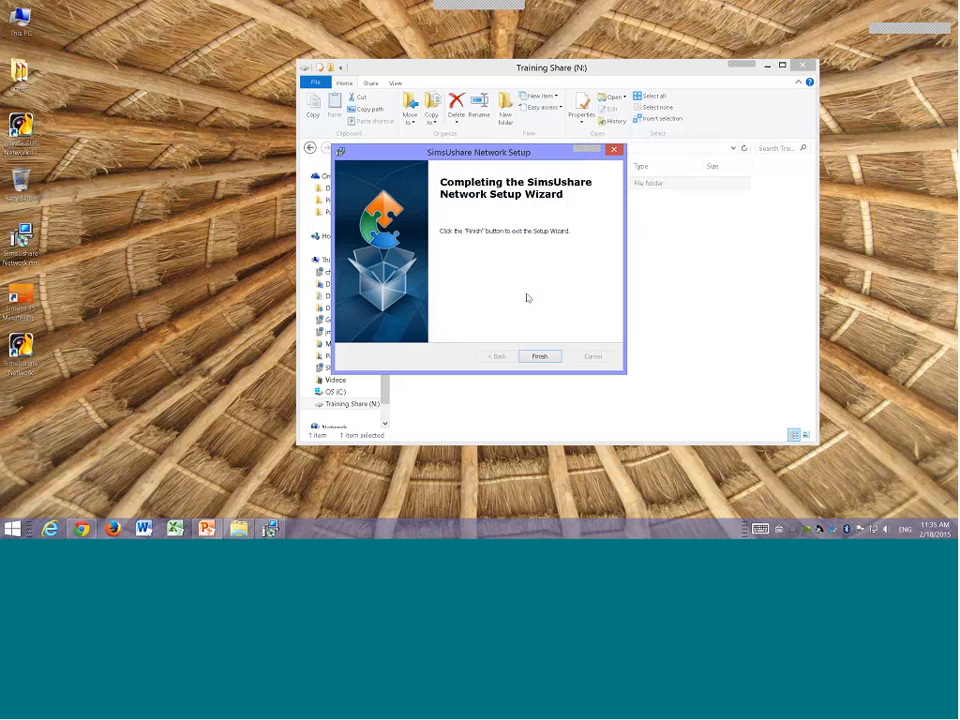
left_click(539, 357)
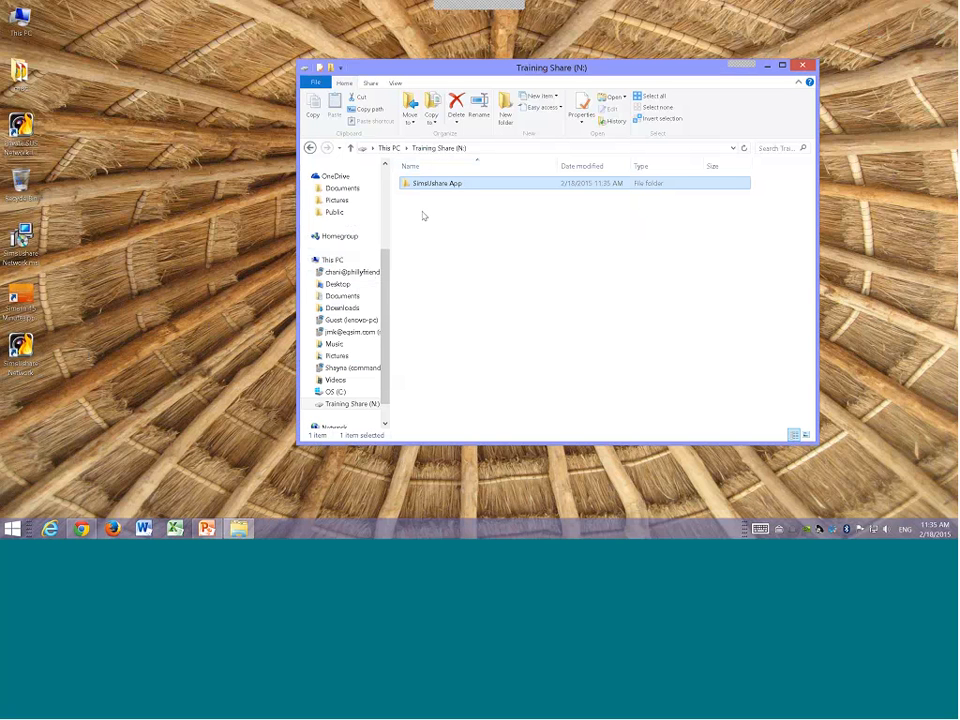
Step: Create another new folder named publicsims on the Training Share drive
right_click(422, 214)
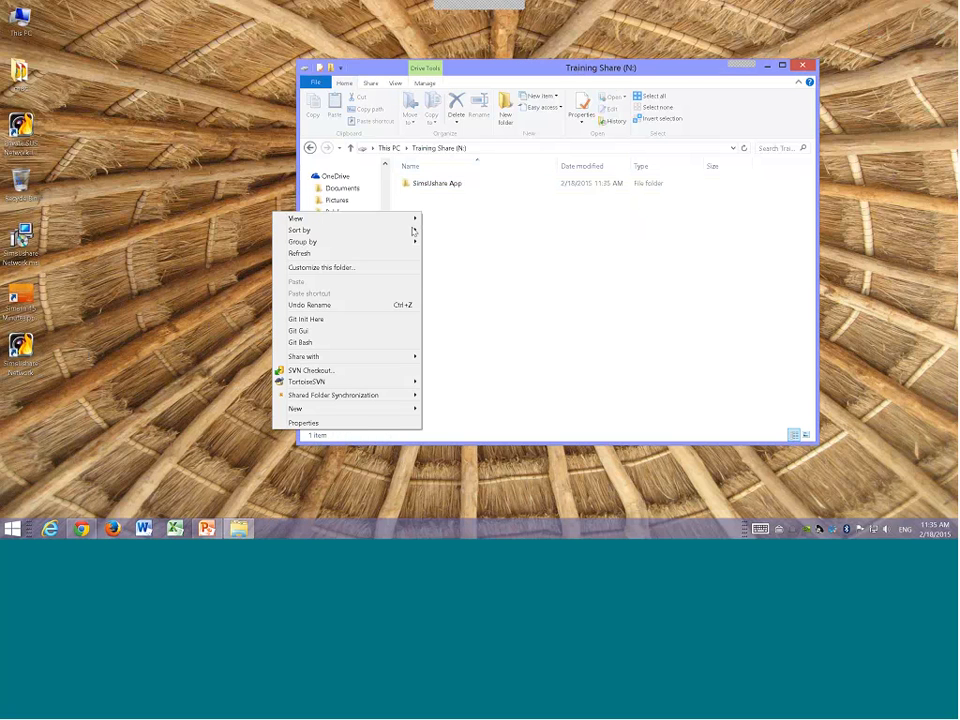
mouse_move(366, 410)
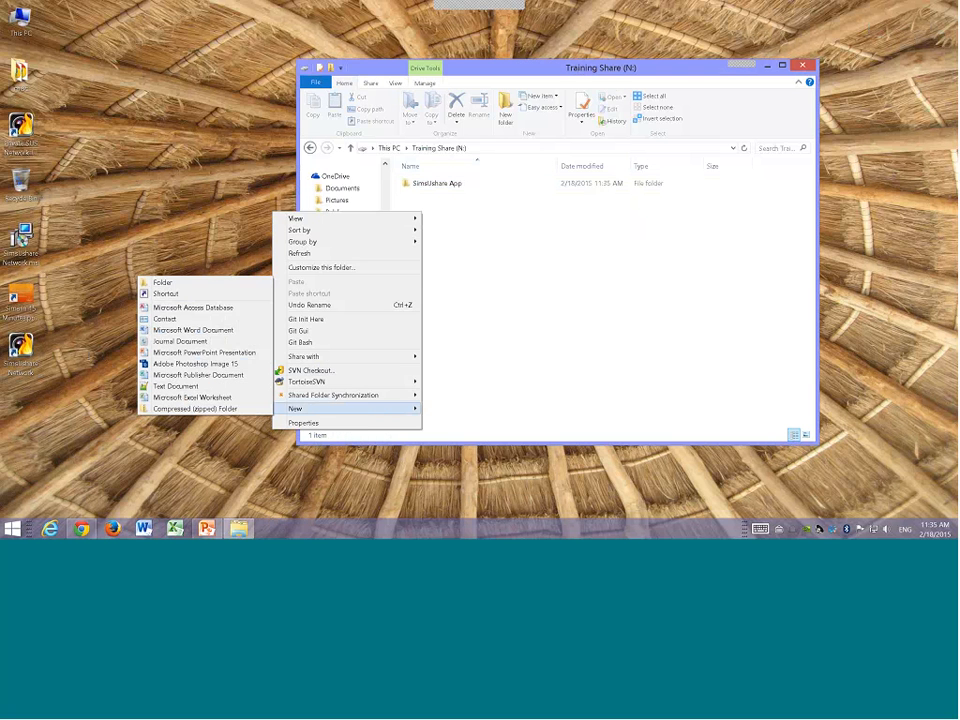
left_click(233, 282)
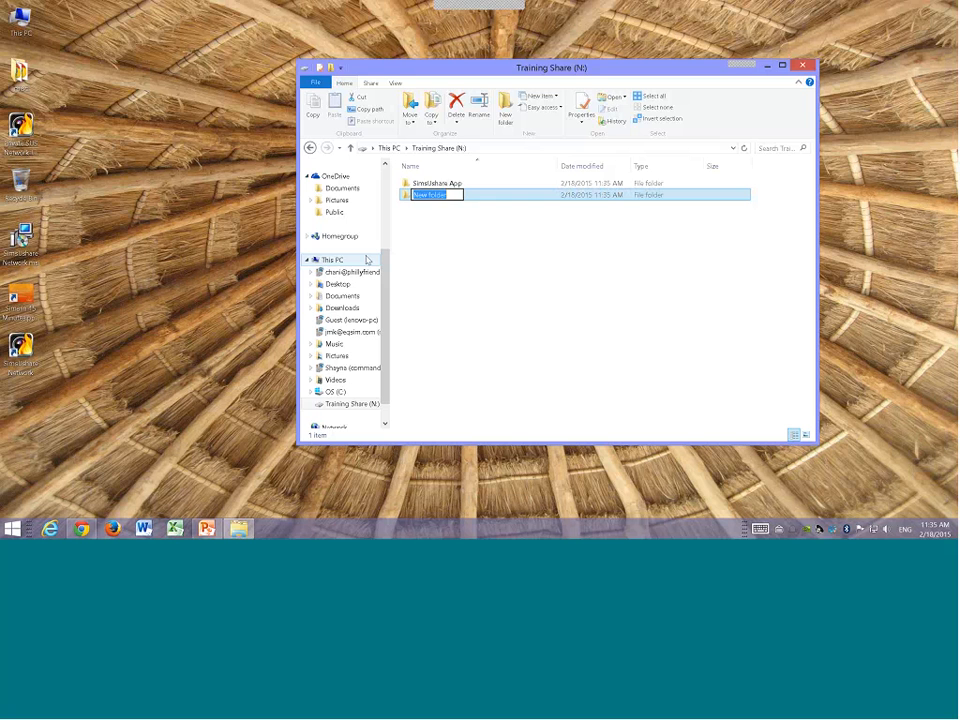
type("public")
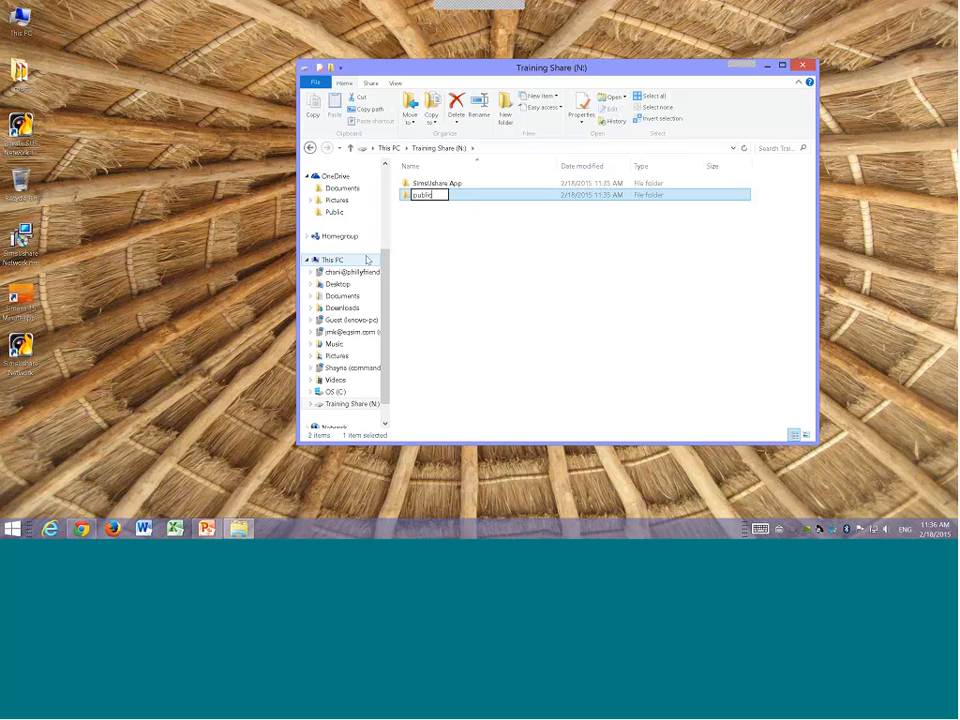
type("sims")
key("Return")
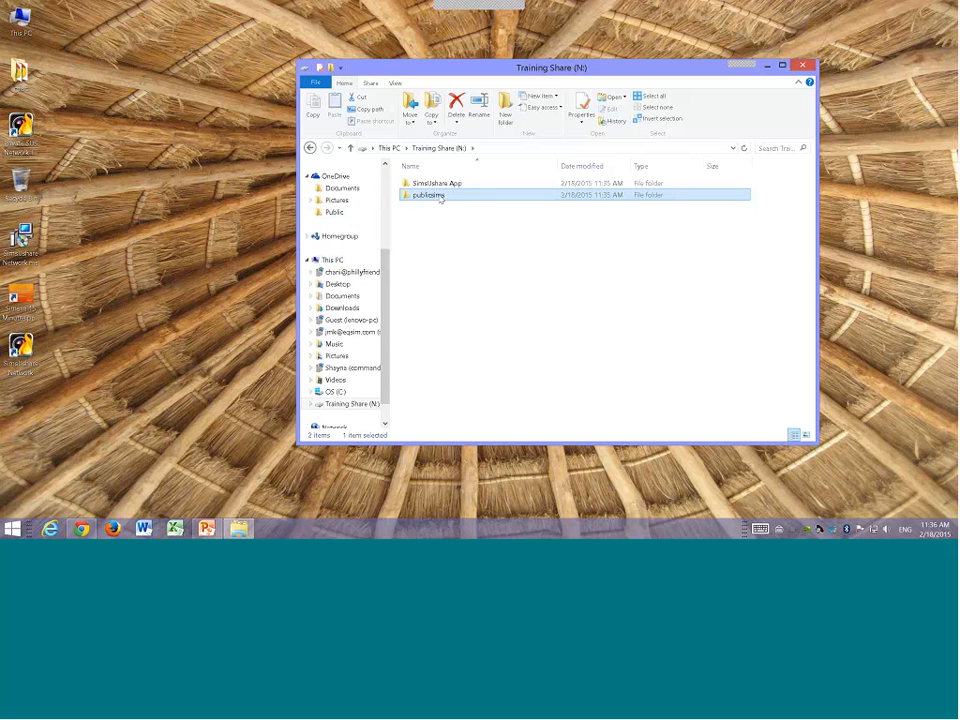
Step: Open the SimsUshare App folder and run SimsUshare.exe
left_click(436, 185)
double_click(436, 185)
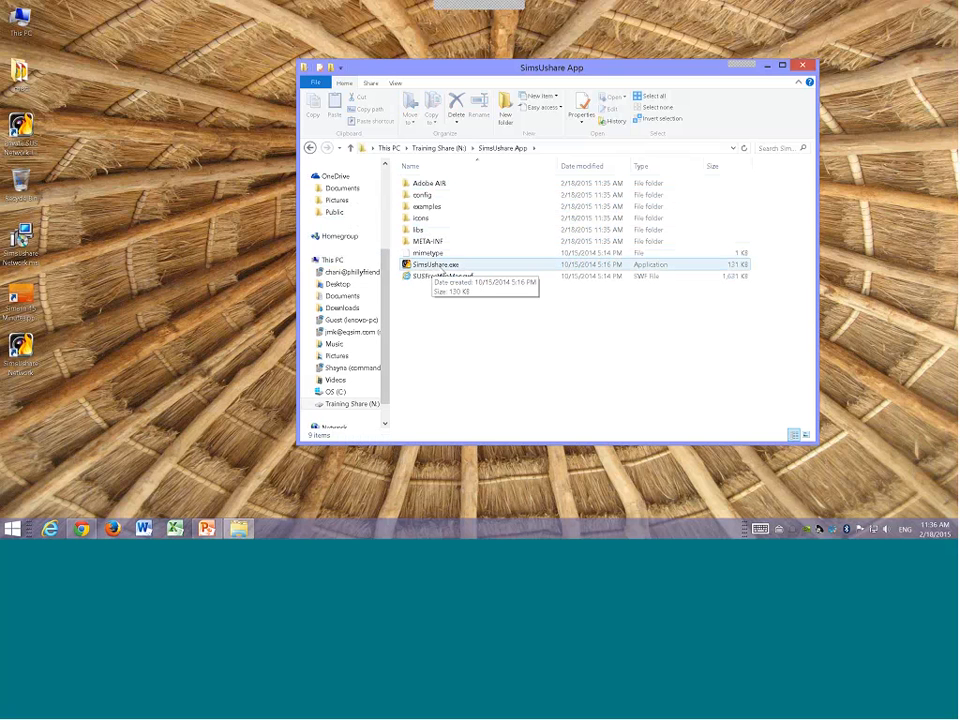
left_click(419, 268)
double_click(419, 268)
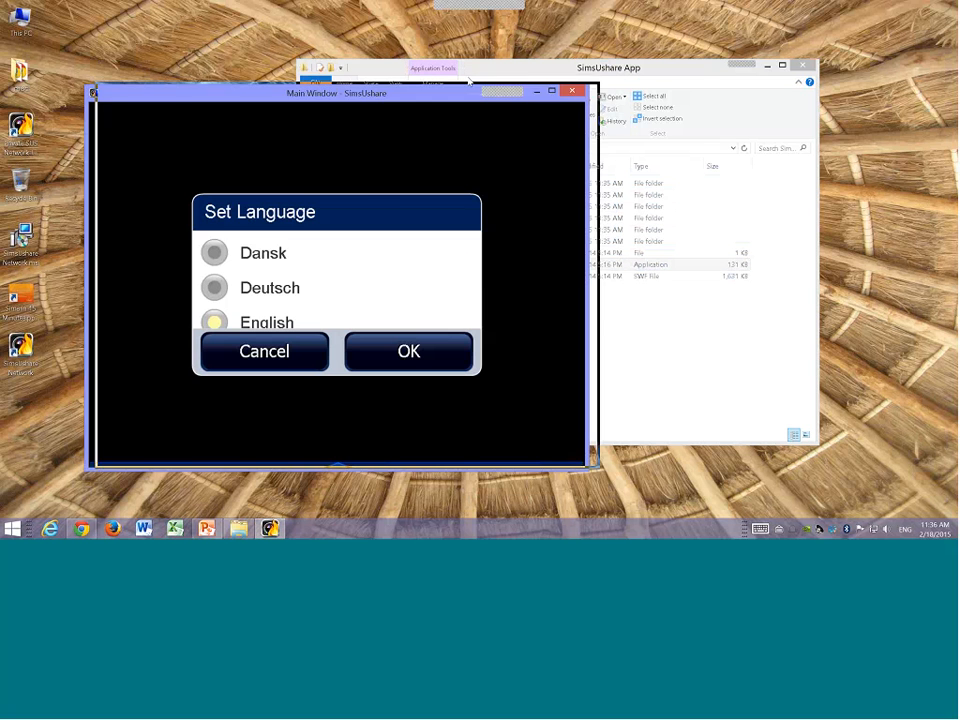
Step: Move the app window and confirm English as the language
left_click_drag(379, 99, 486, 85)
scroll(439, 253, "down", 1)
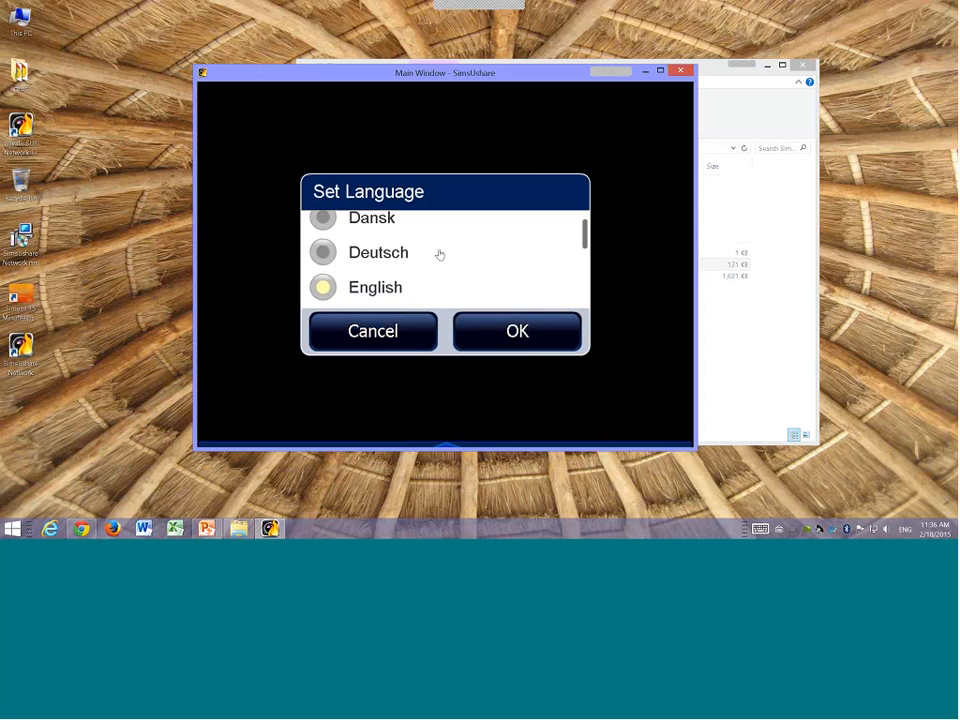
left_click(490, 330)
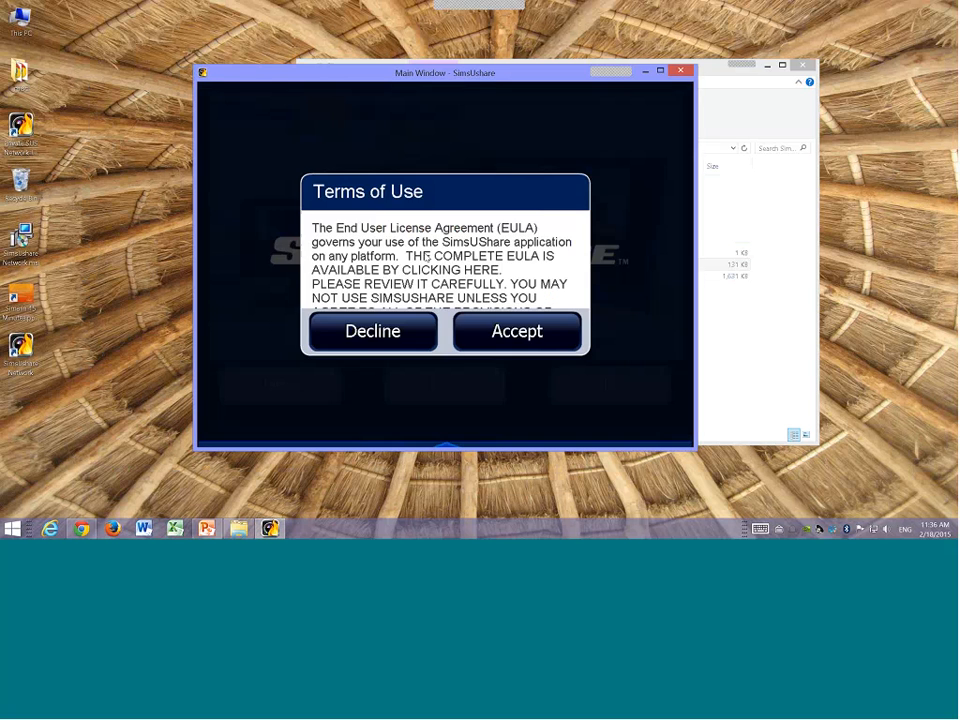
Step: Accept the terms of use and dismiss the welcome notice
left_click(486, 335)
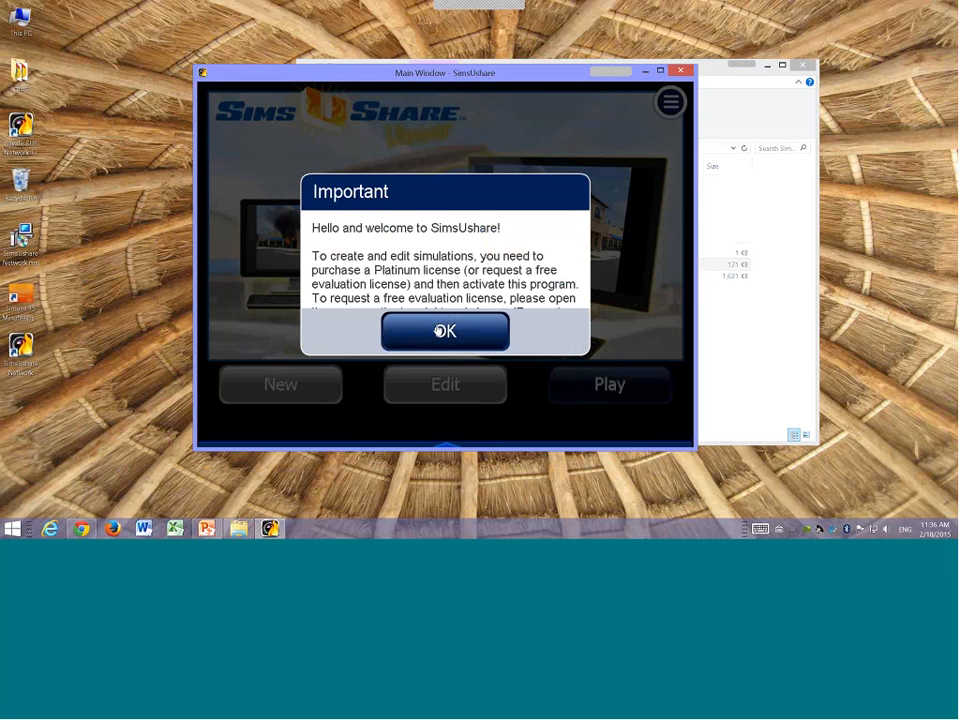
left_click(439, 331)
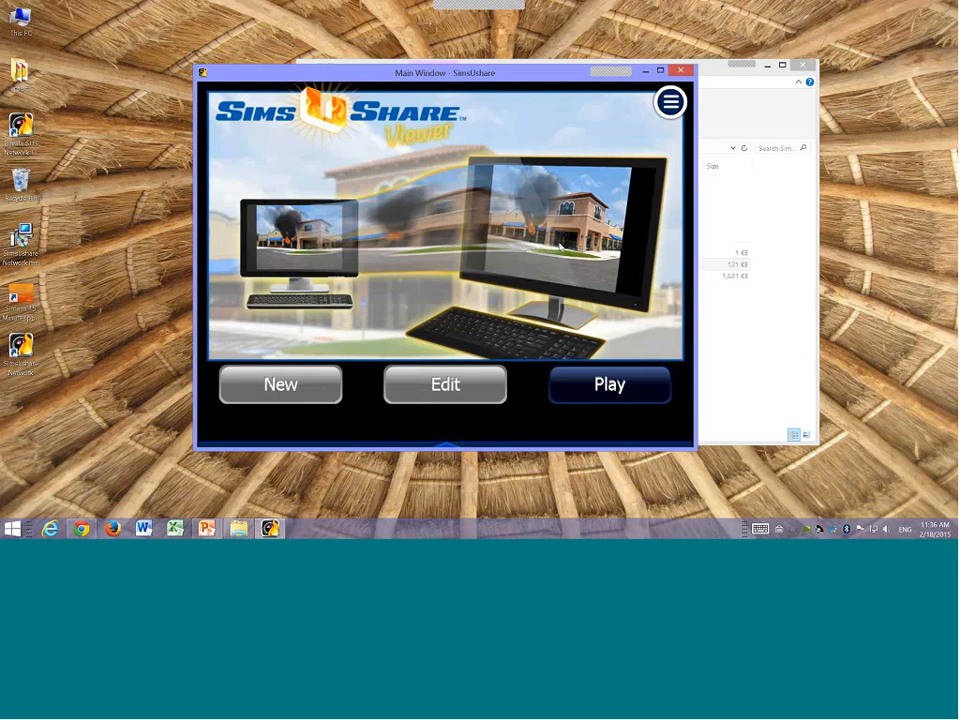
Step: Open the app's main menu to view its options, then close it
left_click(670, 104)
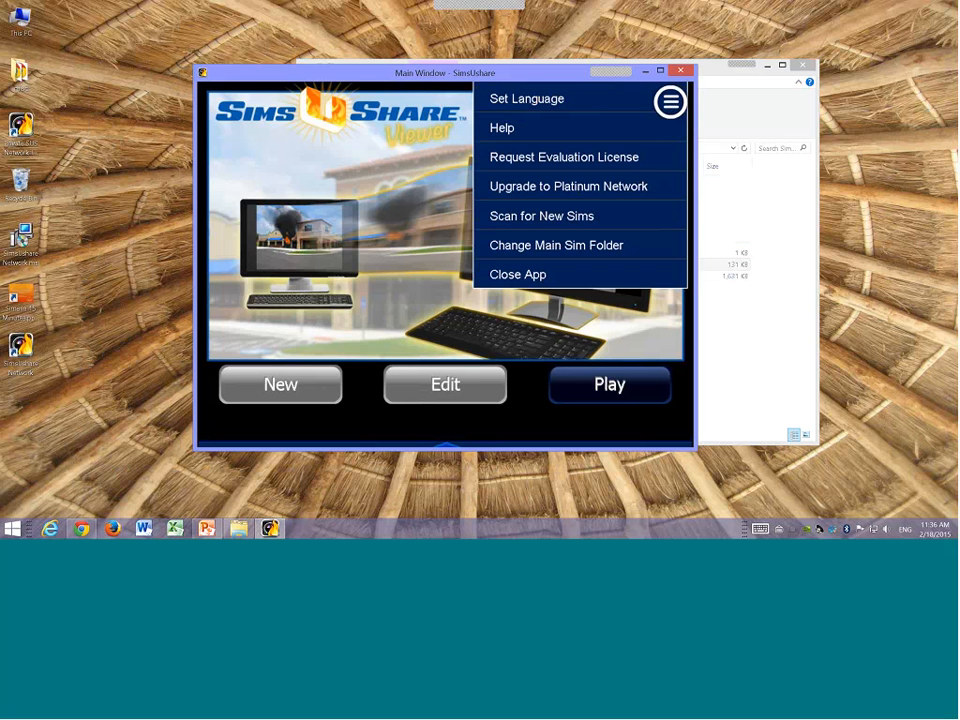
left_click(426, 142)
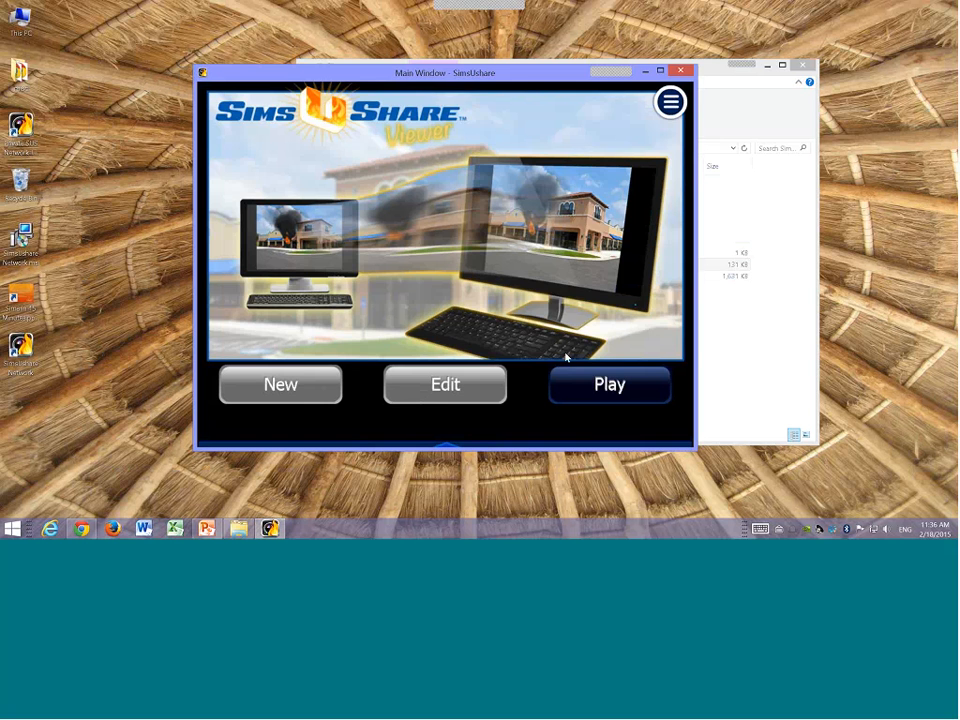
Step: Play the SimsUshare Overview sim, advance one slide, and go back to the main window
left_click(595, 387)
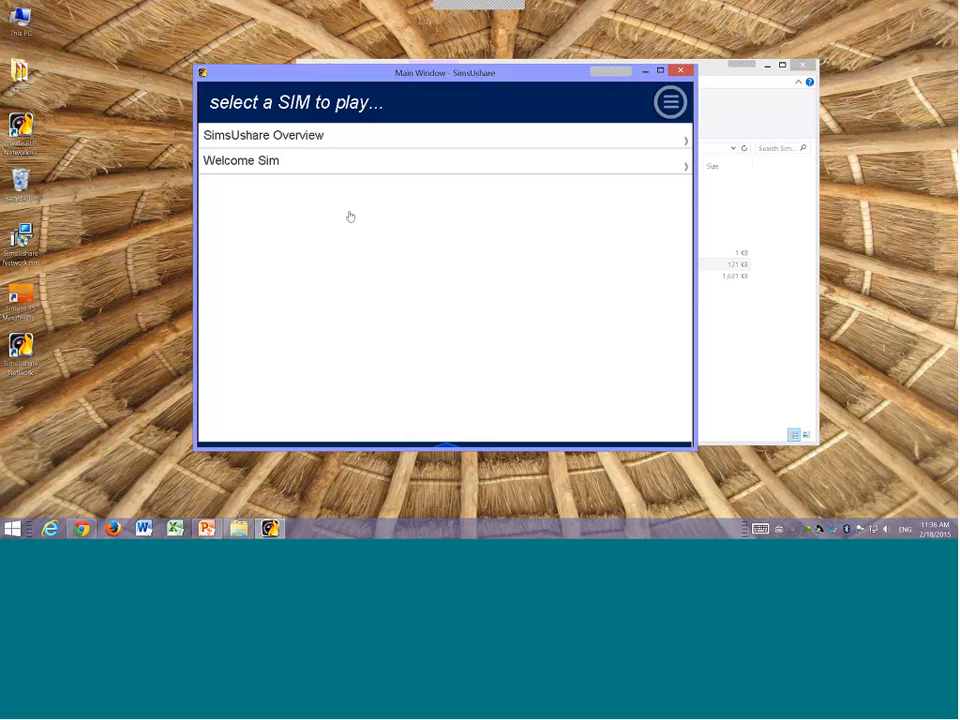
left_click(298, 136)
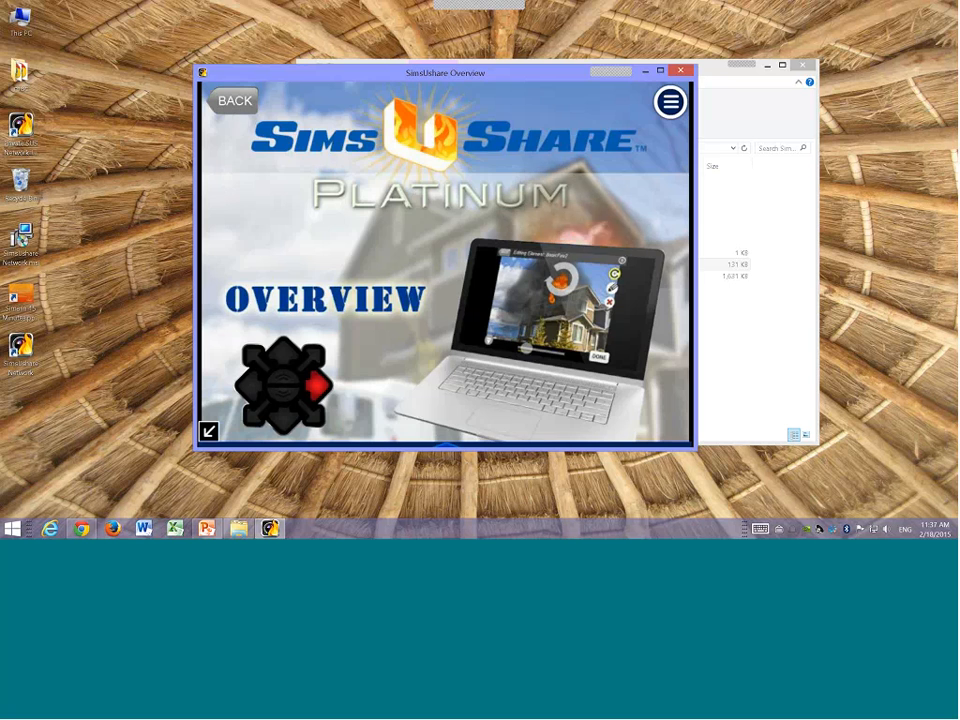
left_click(322, 384)
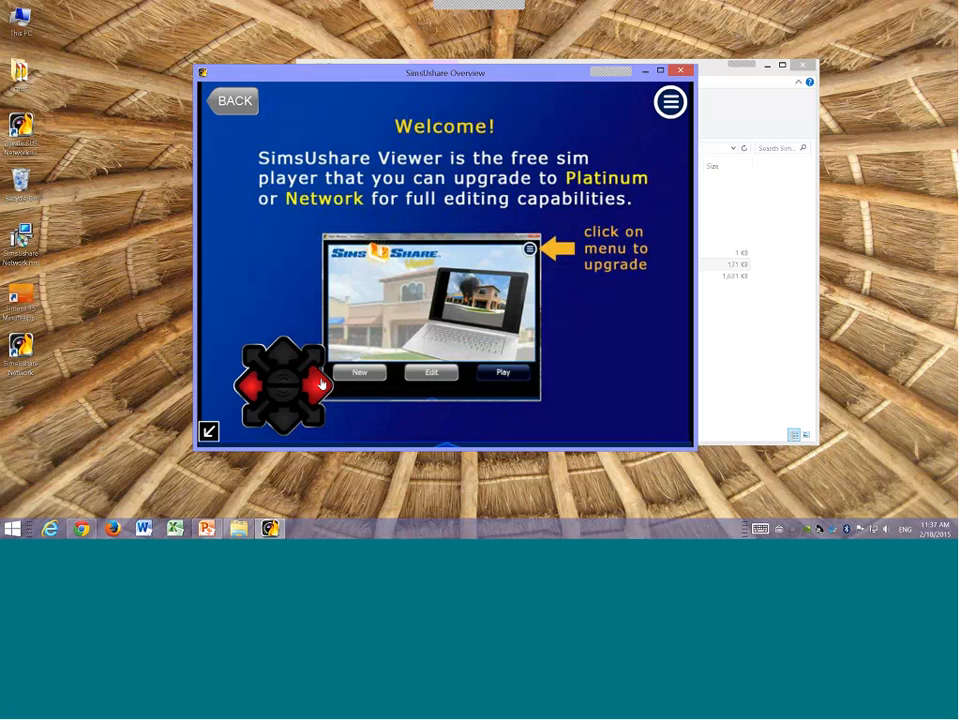
left_click(234, 102)
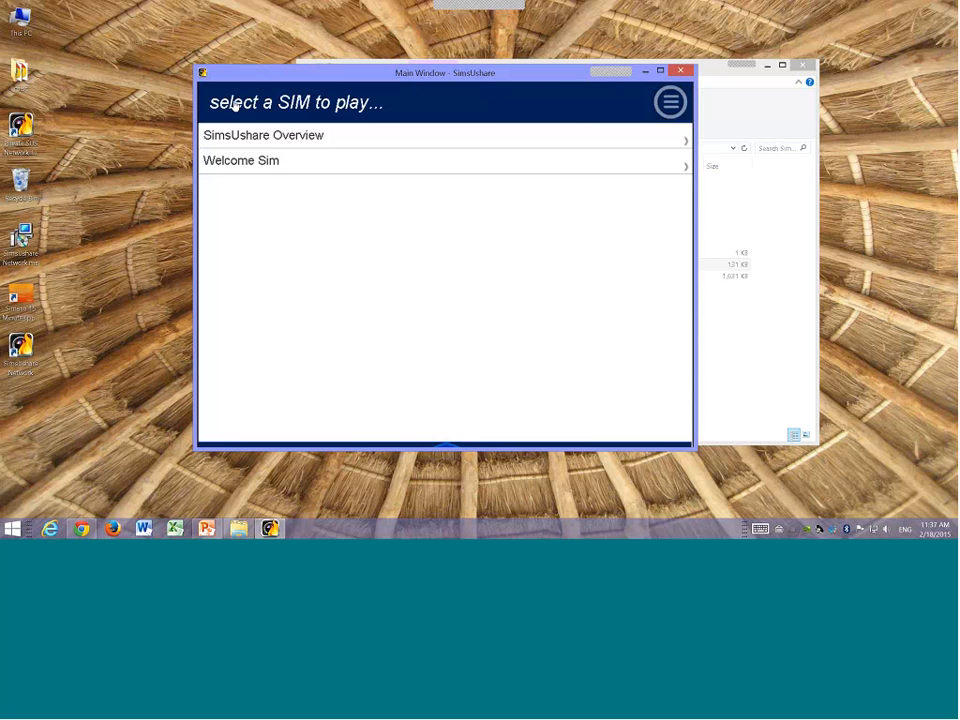
left_click(234, 102)
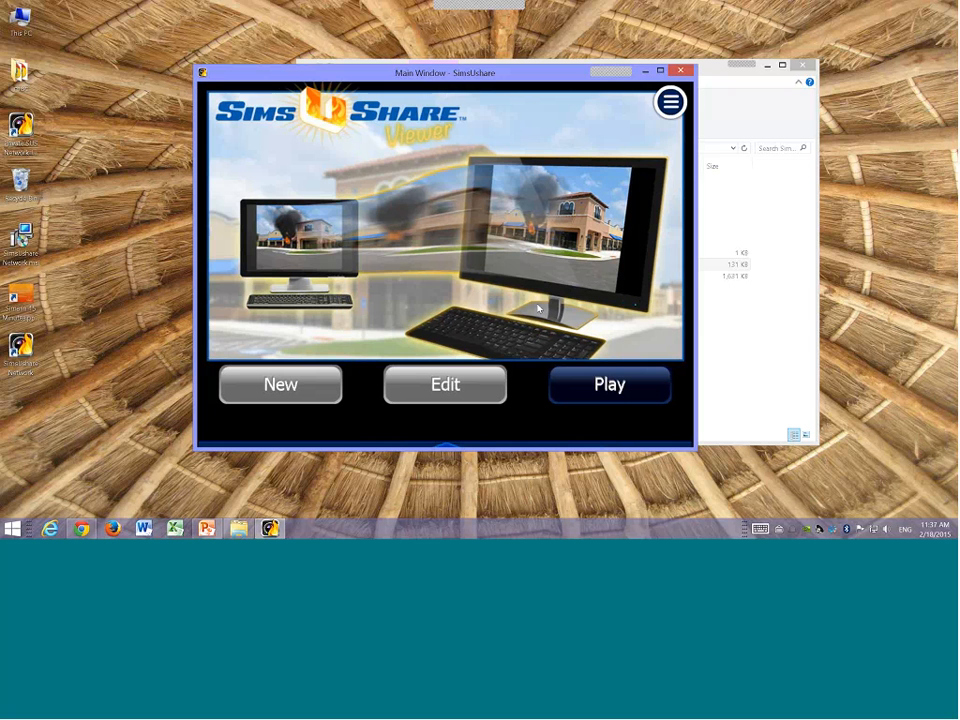
Step: Browse the local Documents\SimsUShare\sims folder to see where sims are stored by default
left_click(12, 528)
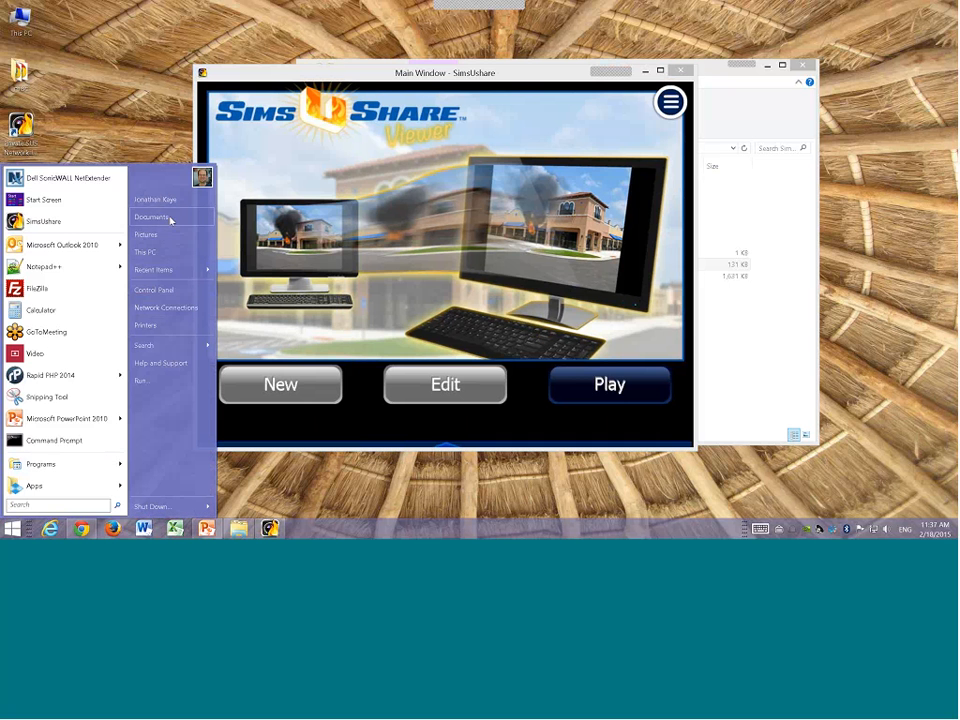
left_click_drag(171, 216, 202, 216)
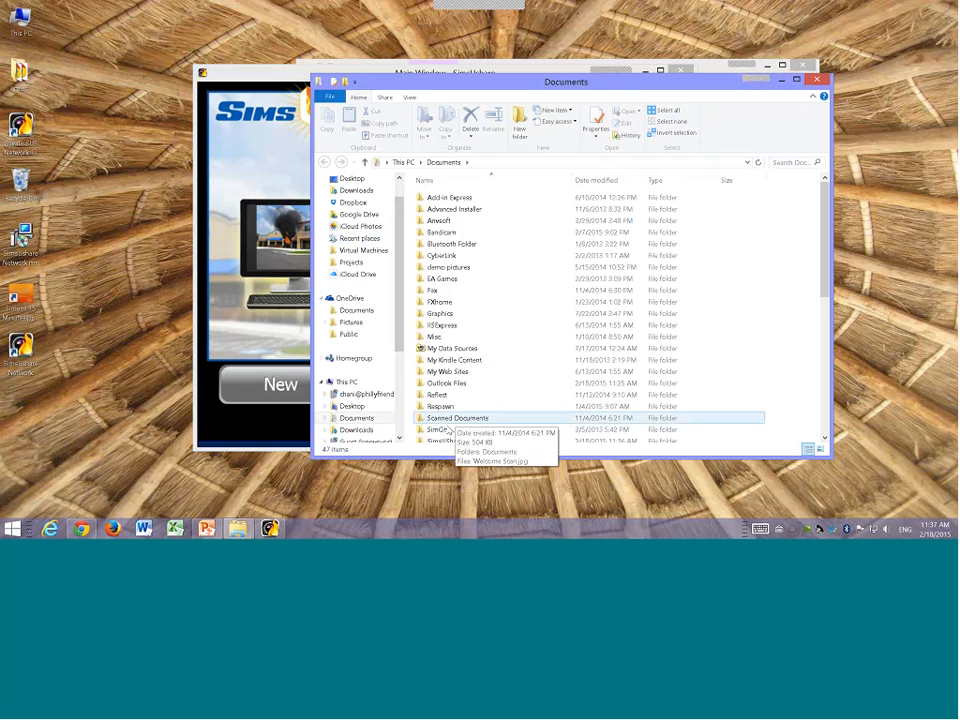
scroll(438, 425, "down", 2)
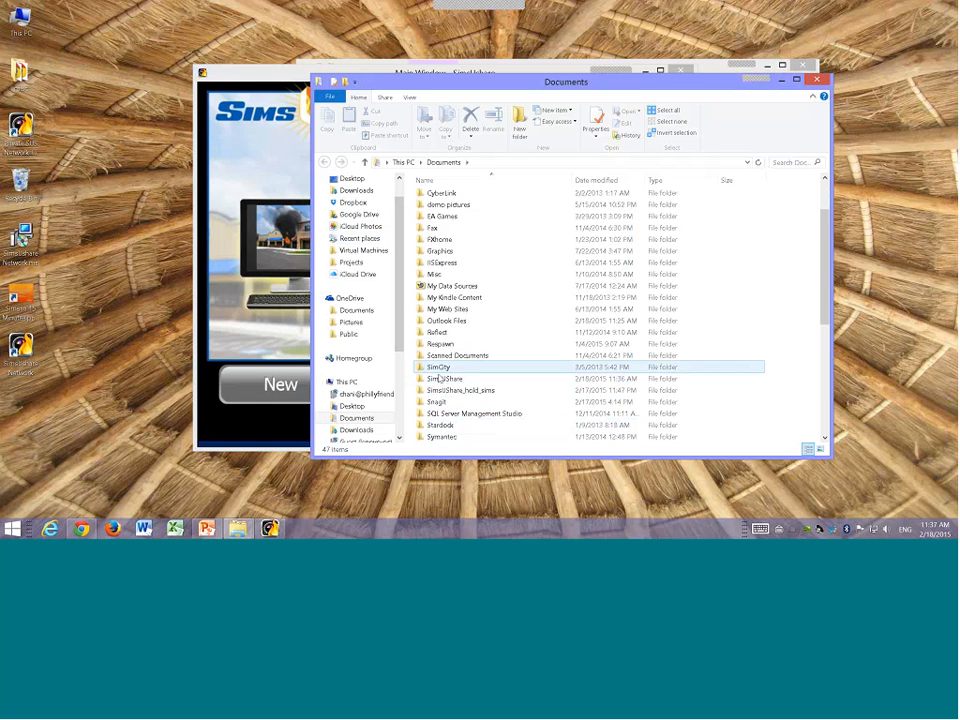
left_click(440, 381)
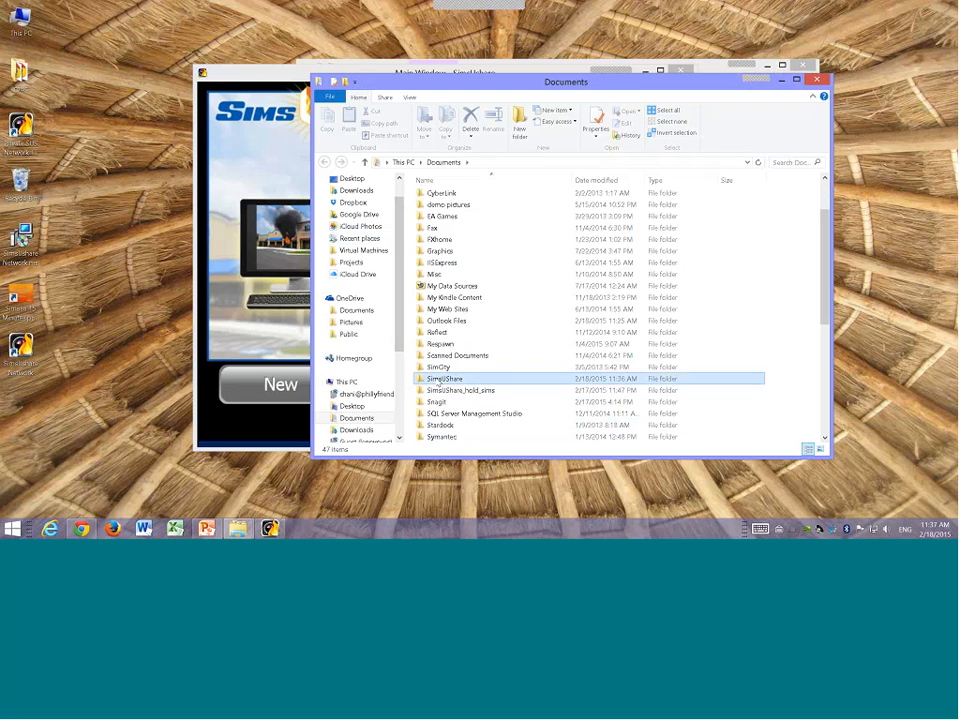
double_click(440, 381)
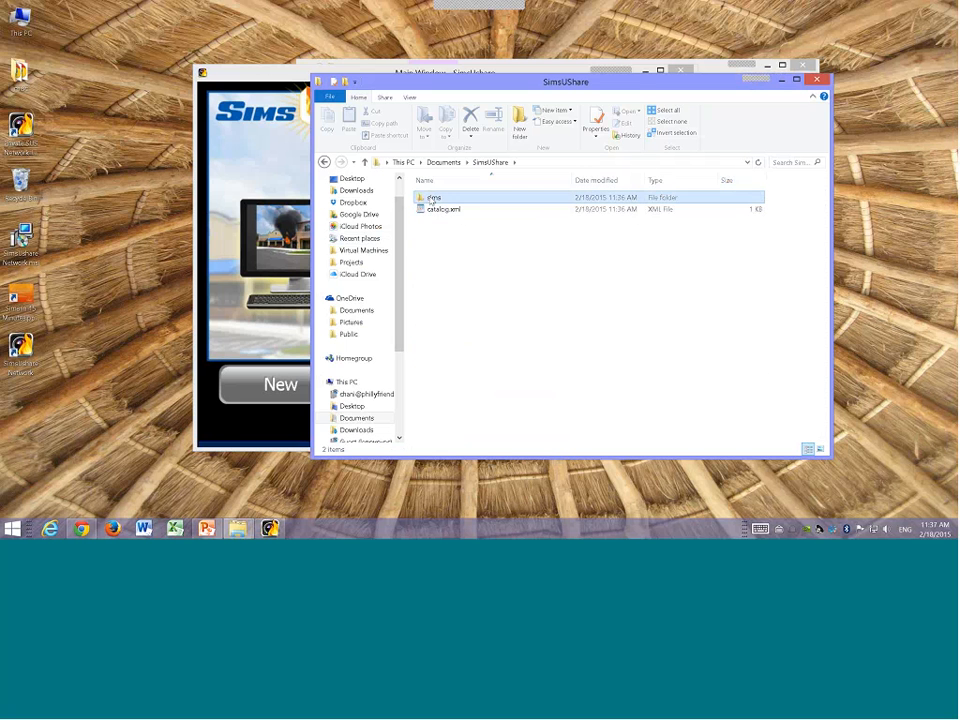
double_click(433, 199)
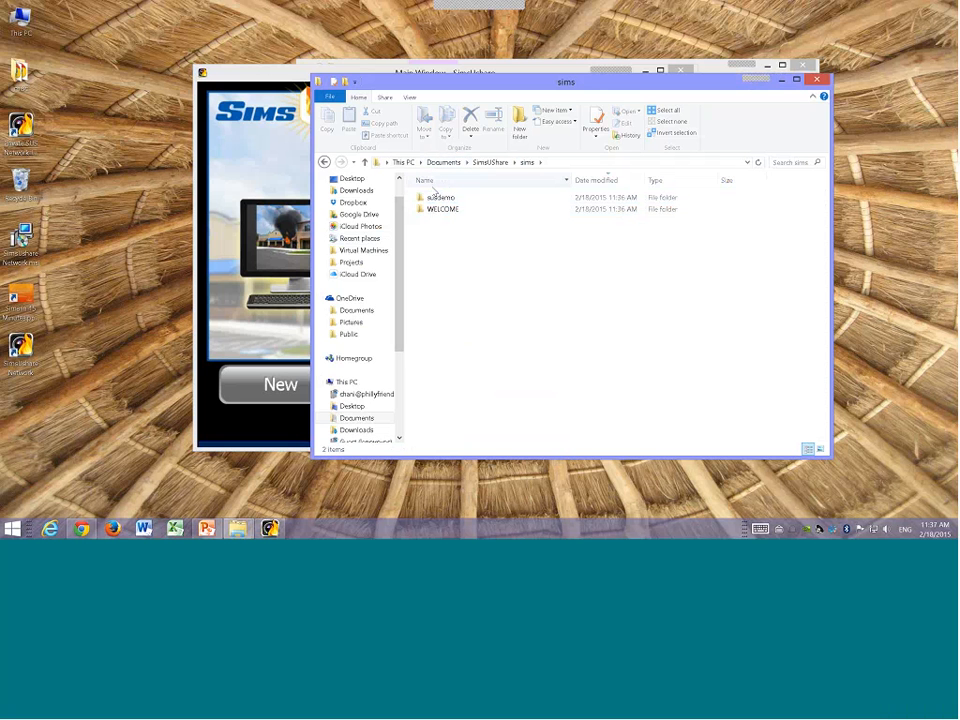
left_click(293, 128)
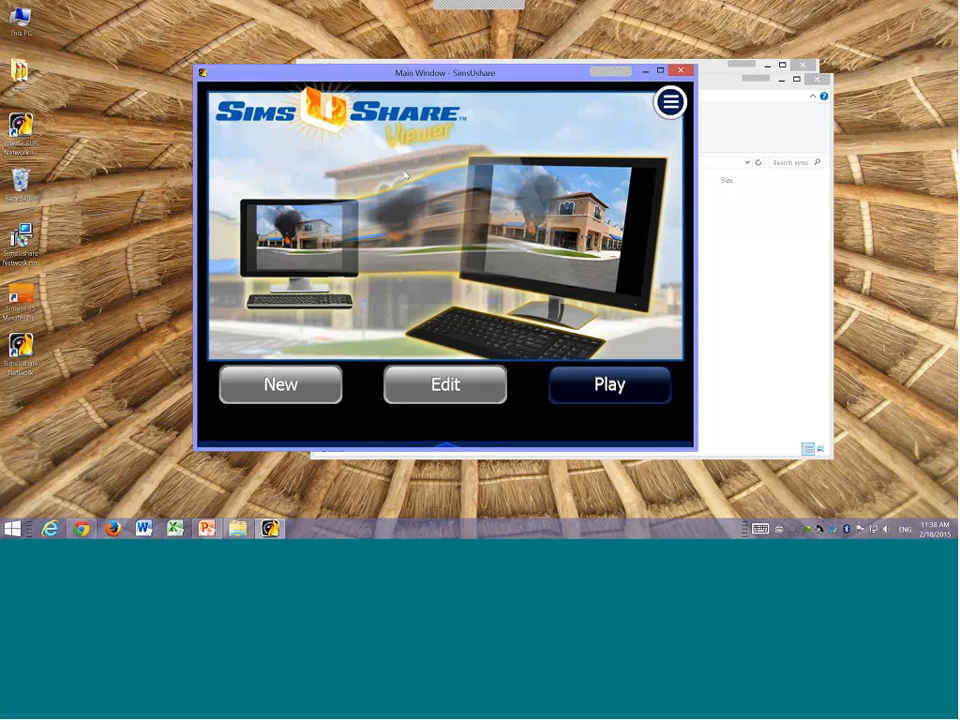
Step: Open simfolders.xml from the config folder of SimsUshare App on the Training Share (N:) drive in Notepad++
left_click(239, 529)
left_click(182, 452)
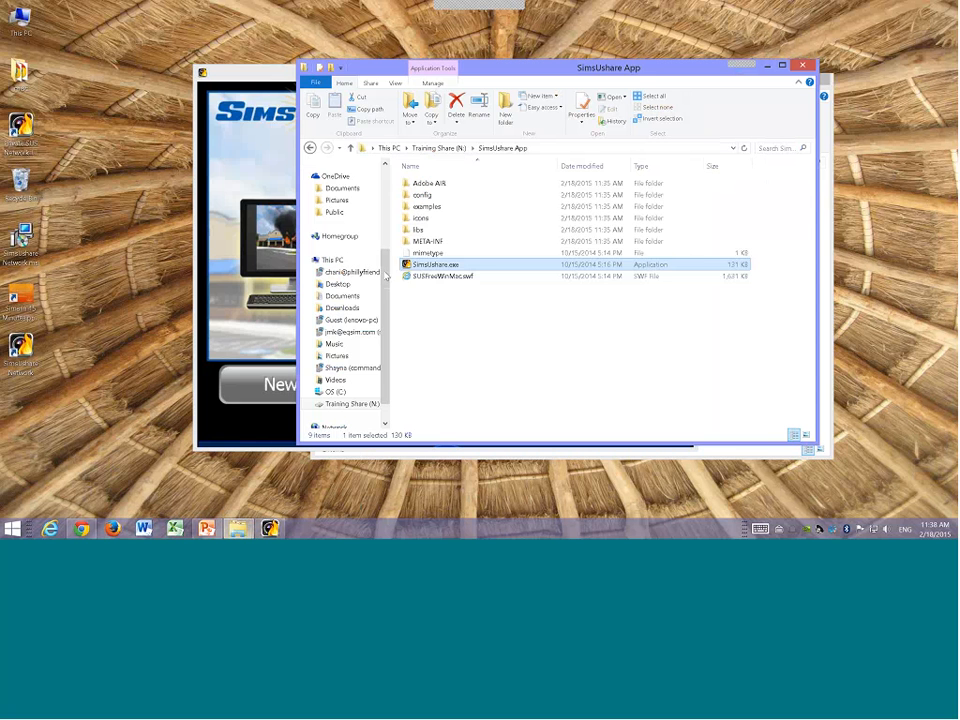
left_click(428, 151)
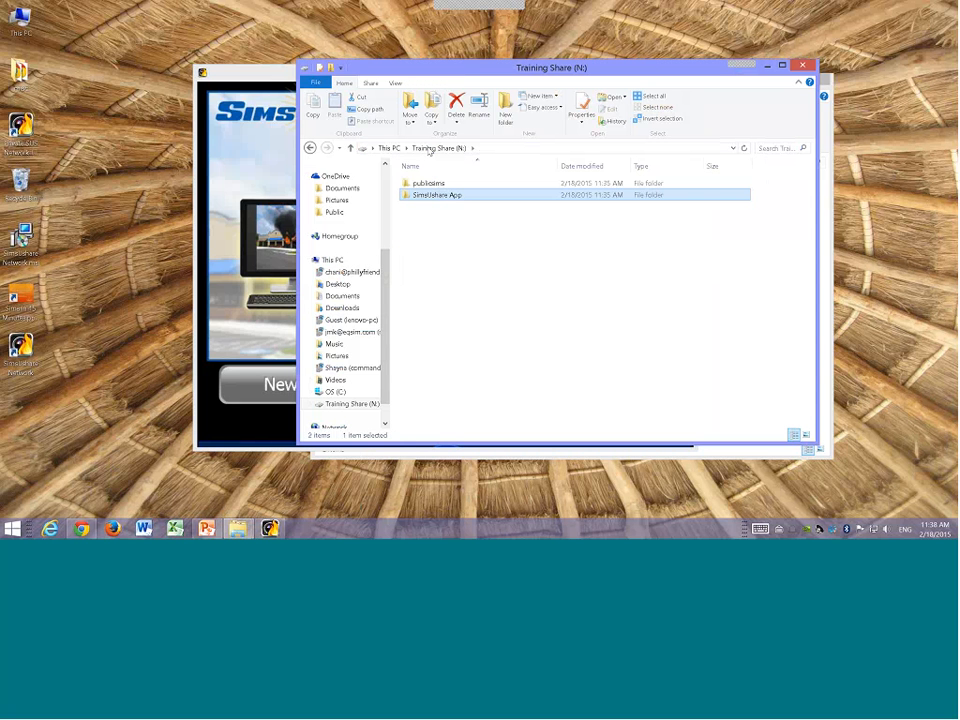
double_click(440, 189)
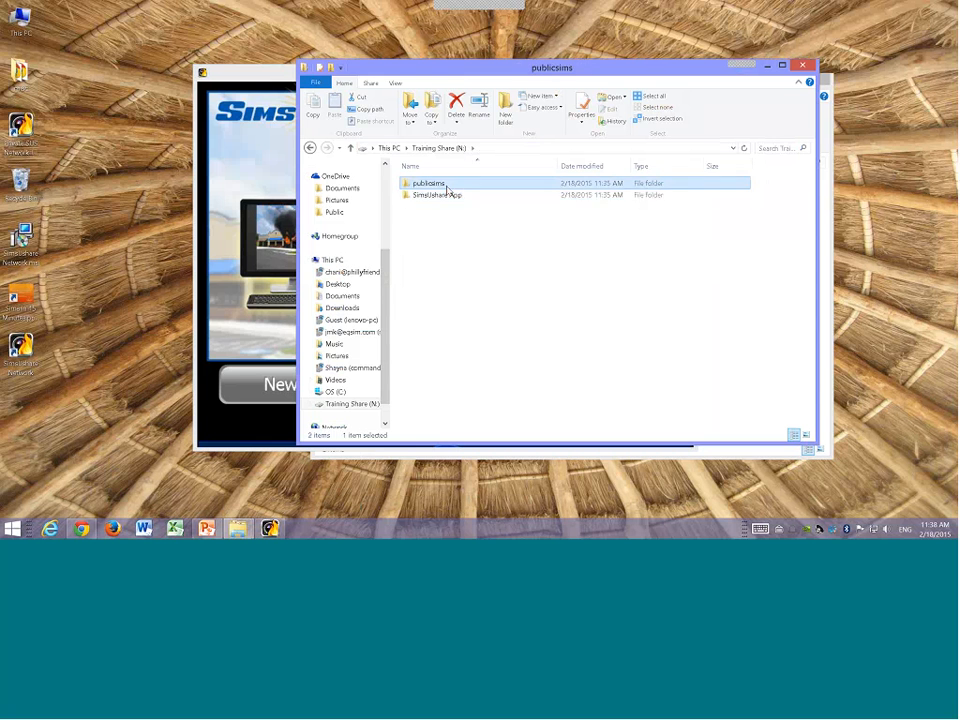
left_click(436, 148)
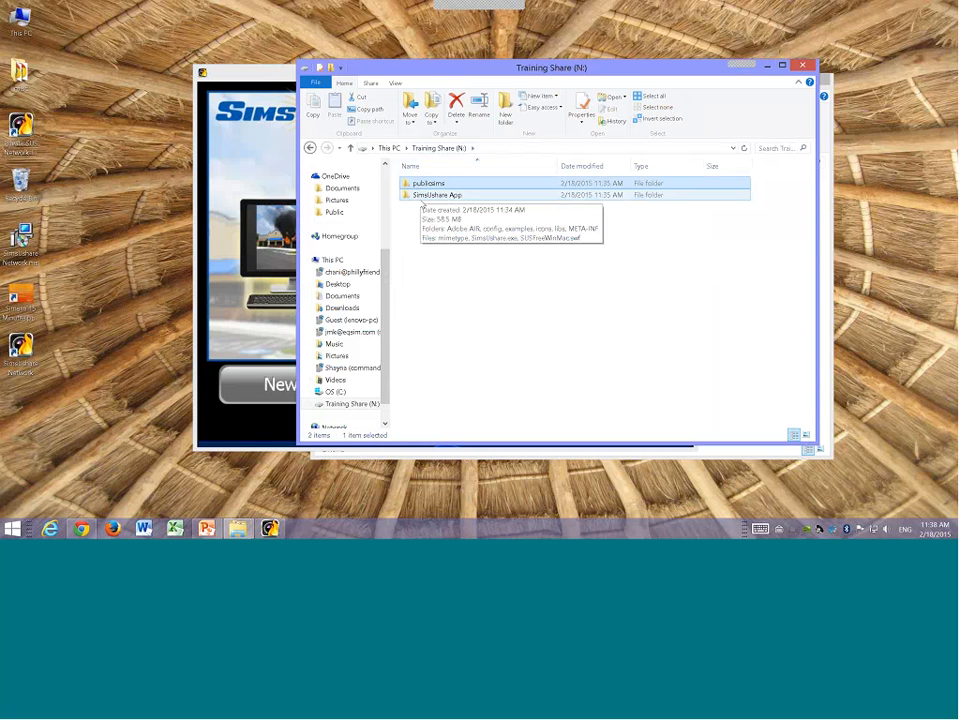
double_click(421, 196)
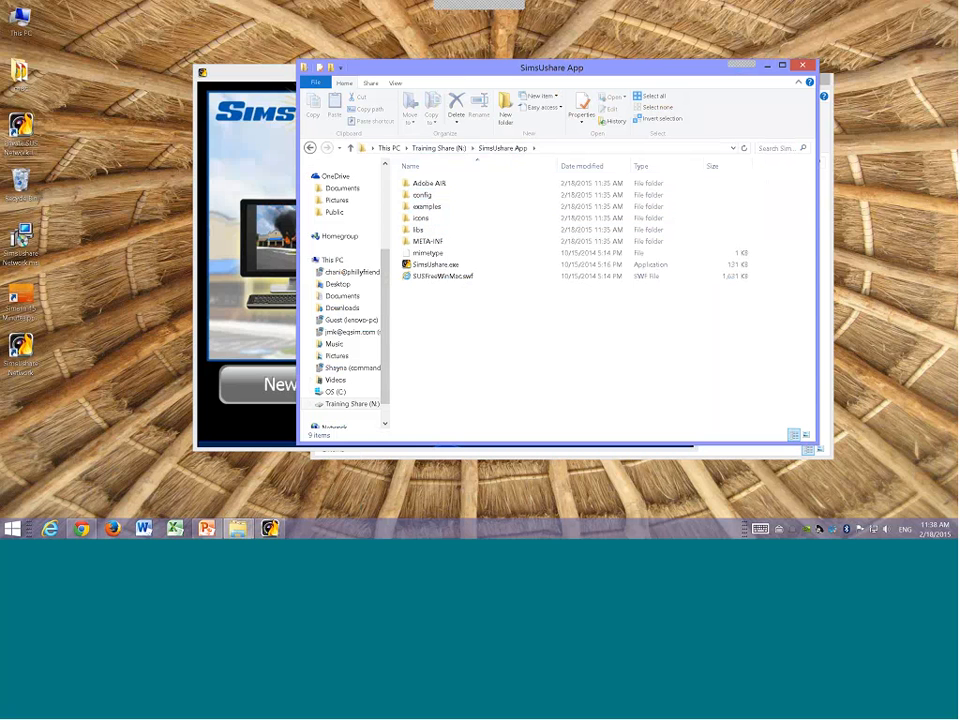
double_click(422, 196)
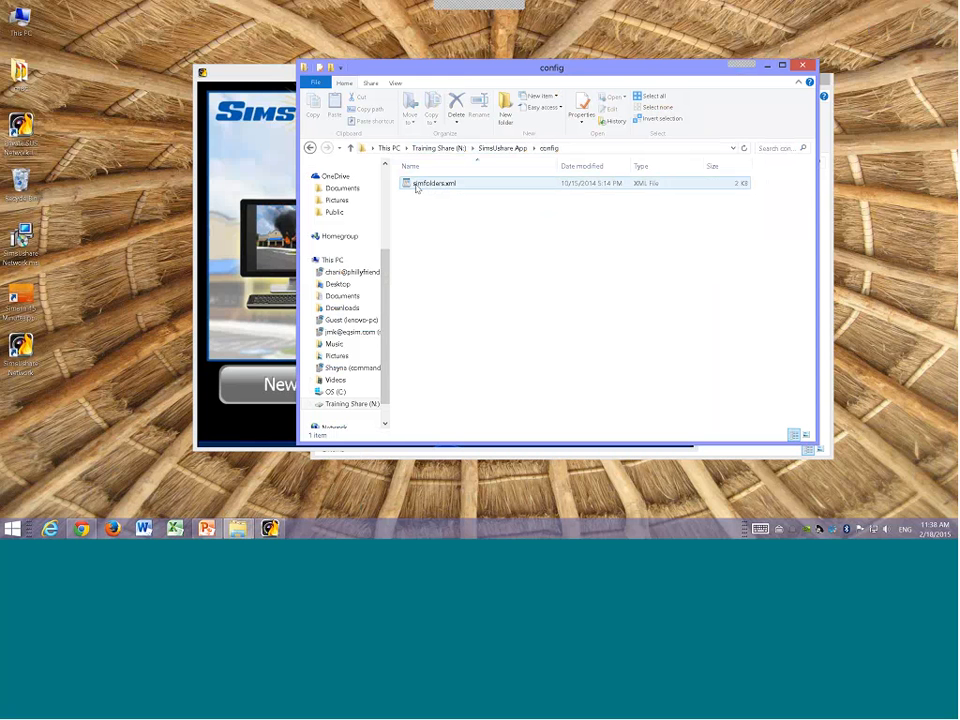
right_click(416, 188)
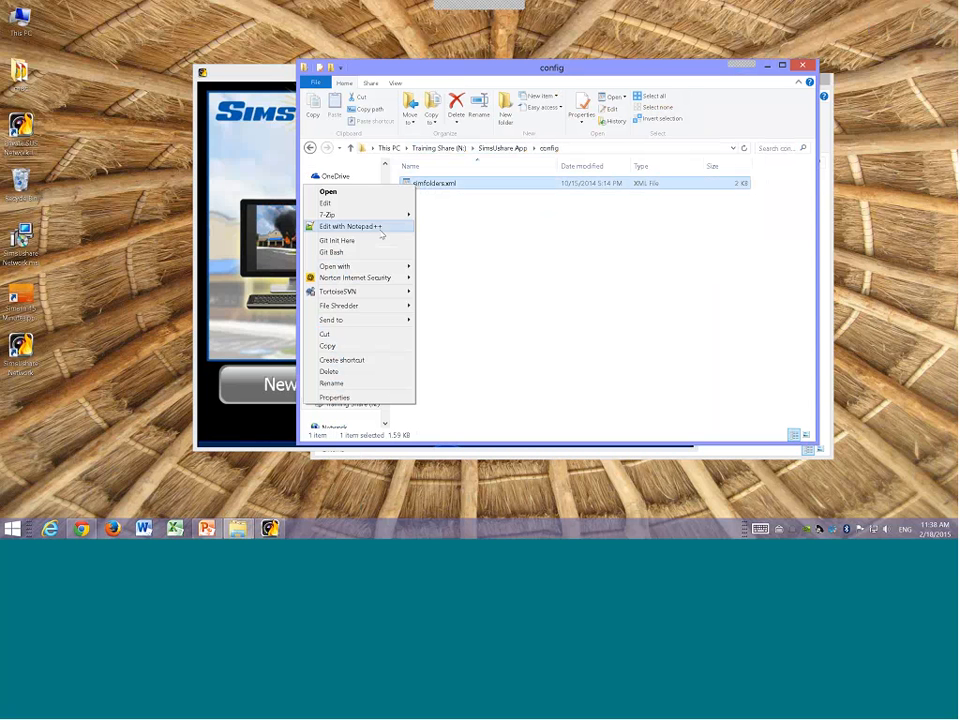
mouse_move(377, 270)
left_click(378, 228)
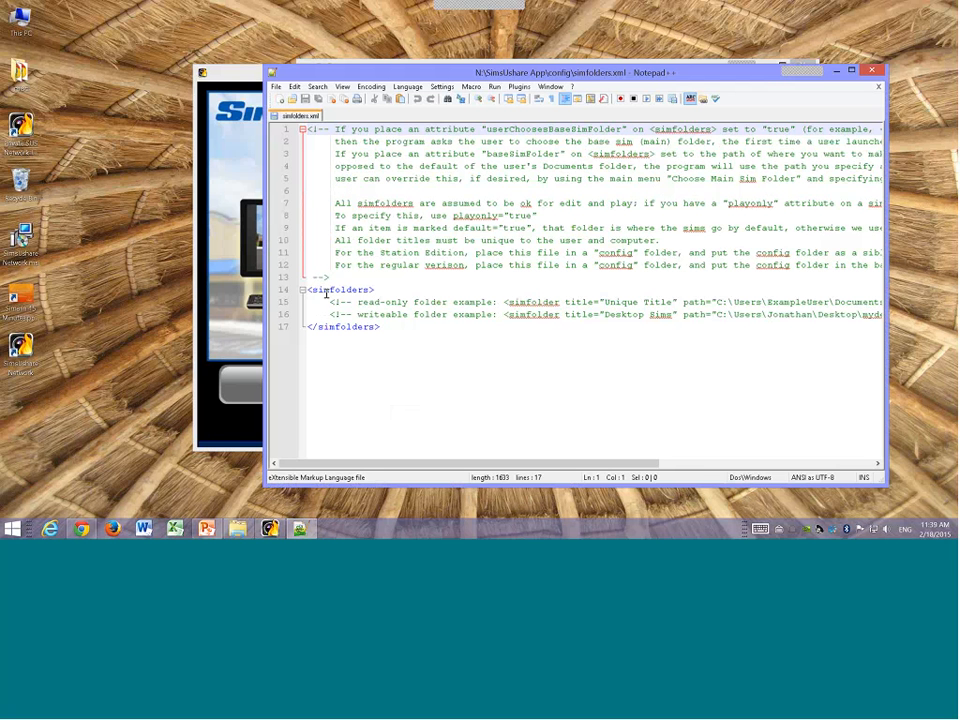
Step: Add the attribute baseSimFolder="N:\publicsims" to the simfolders element and save the file
left_click(371, 291)
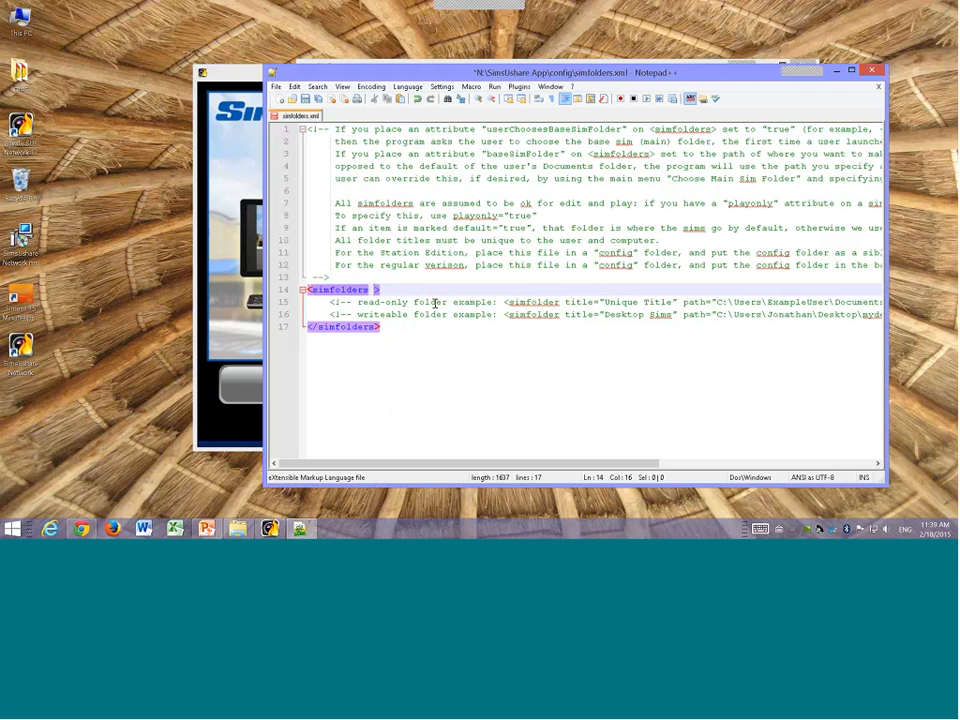
type("baseSi")
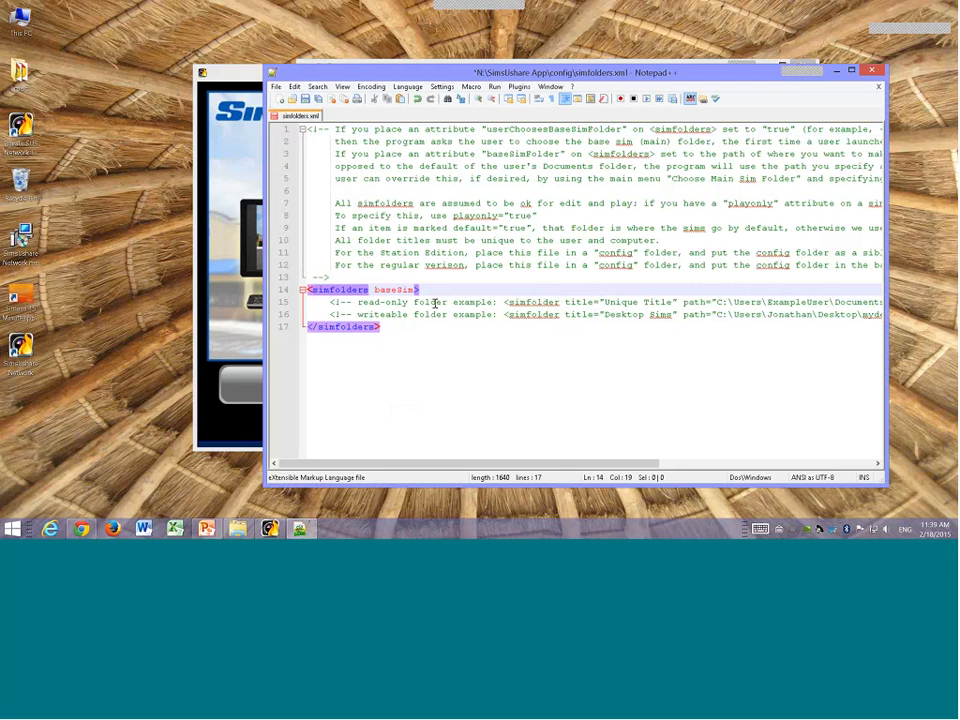
type("m")
key("BackSpace")
key("BackSpace")
key("BackSpace")
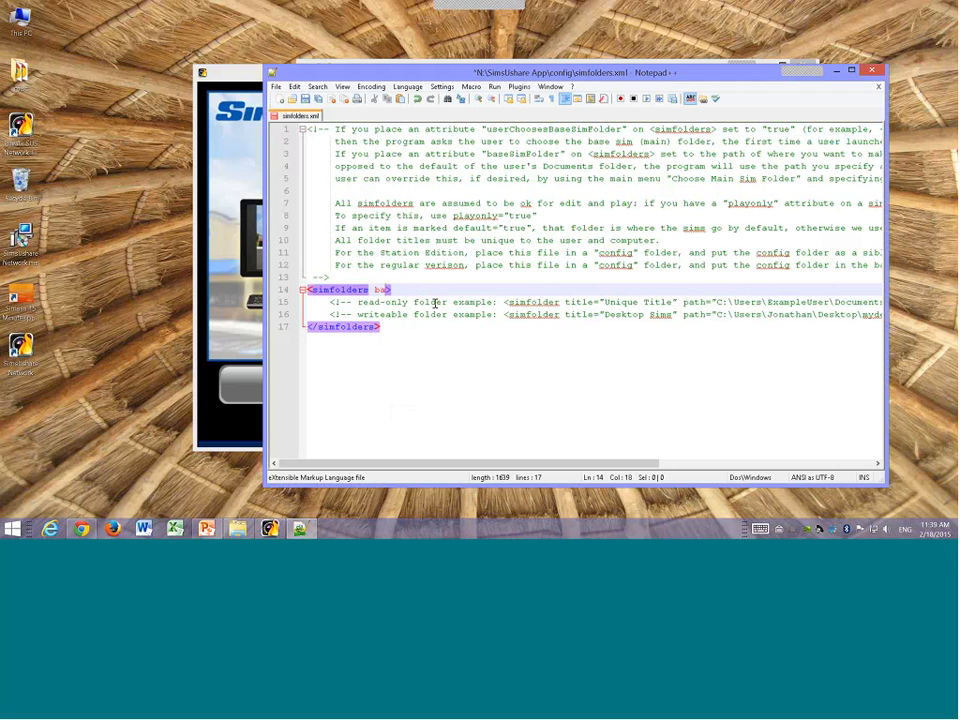
type("seSimFolder=\"")
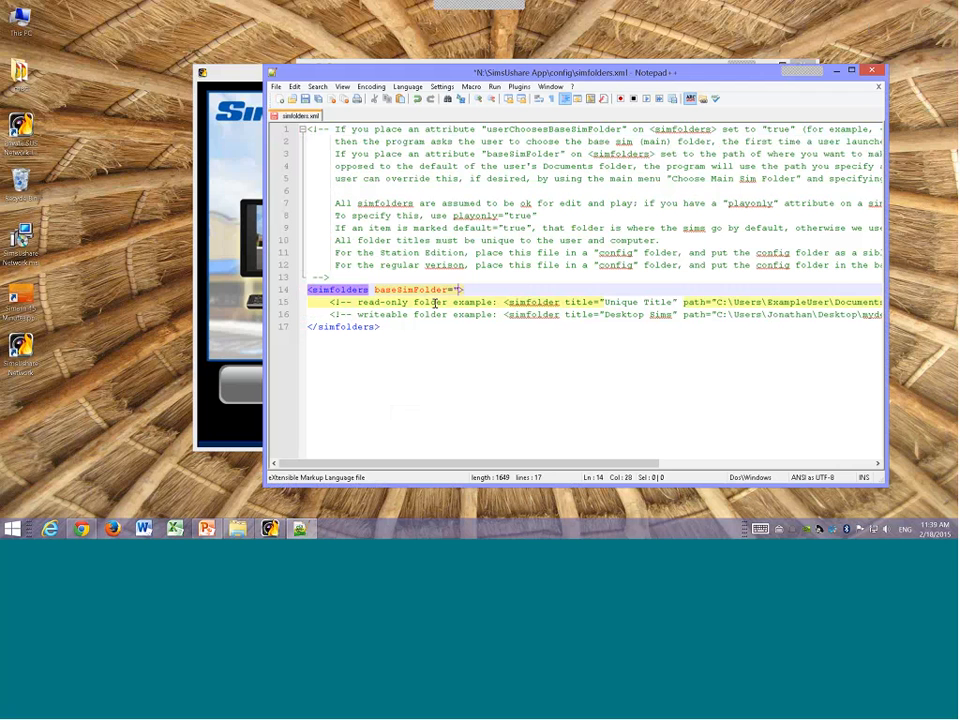
type("N:\\publicsims")
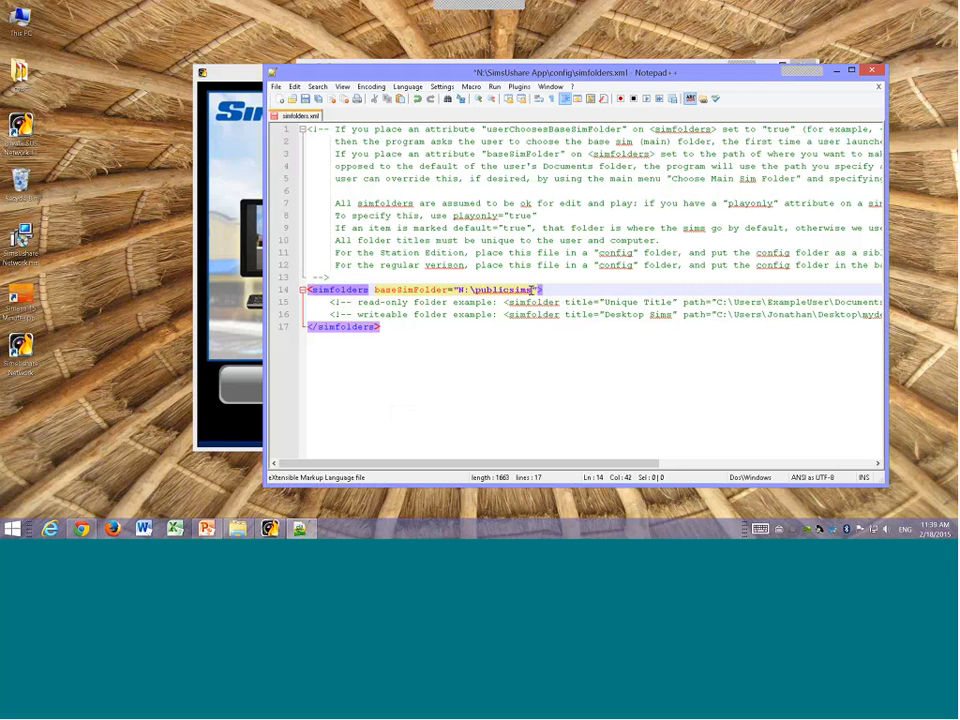
left_click(275, 86)
left_click(242, 151)
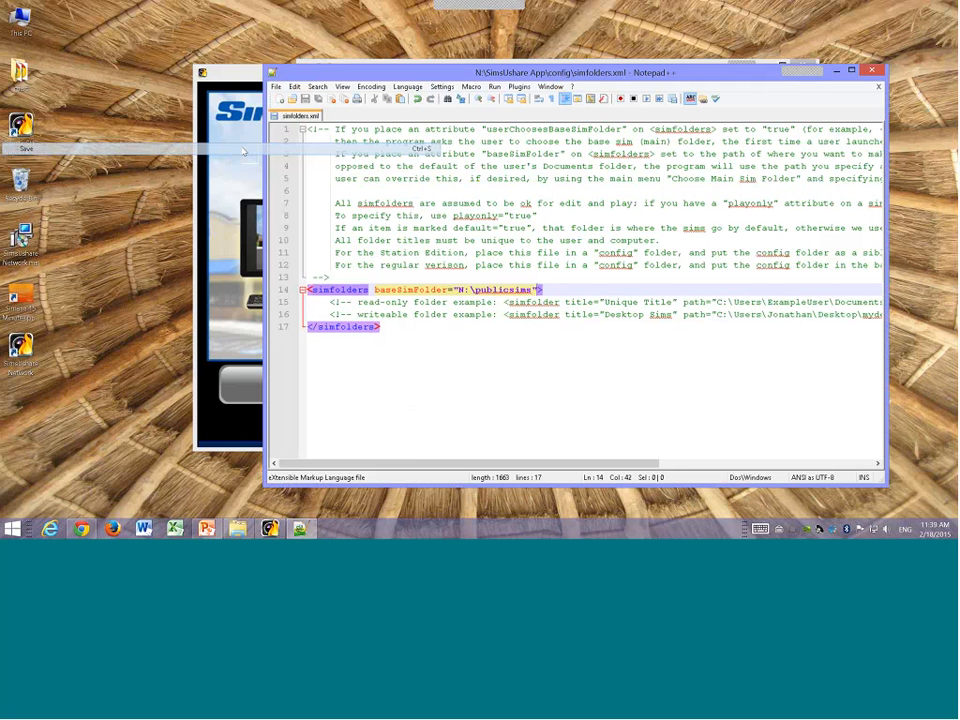
Step: Close the running SimsUshare viewer window and Notepad++
left_click(253, 83)
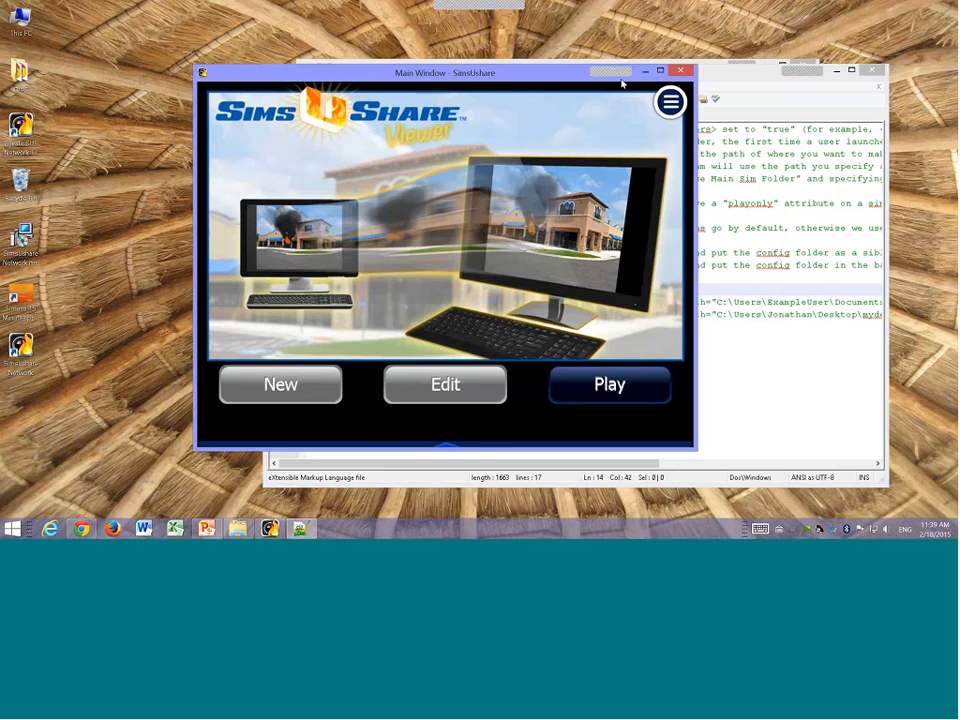
left_click(682, 72)
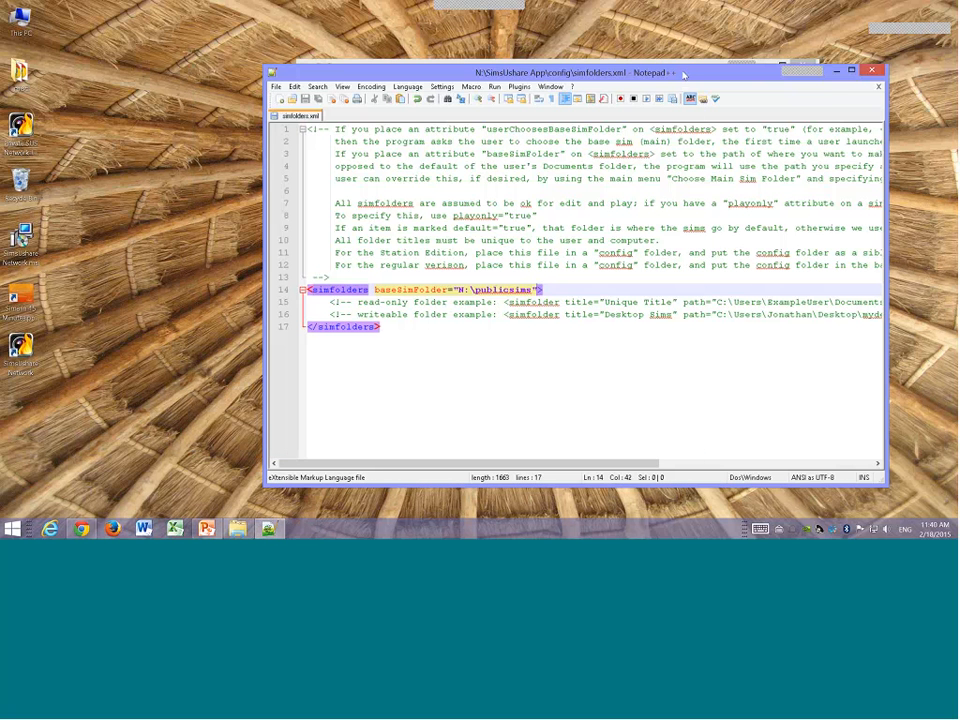
left_click(835, 71)
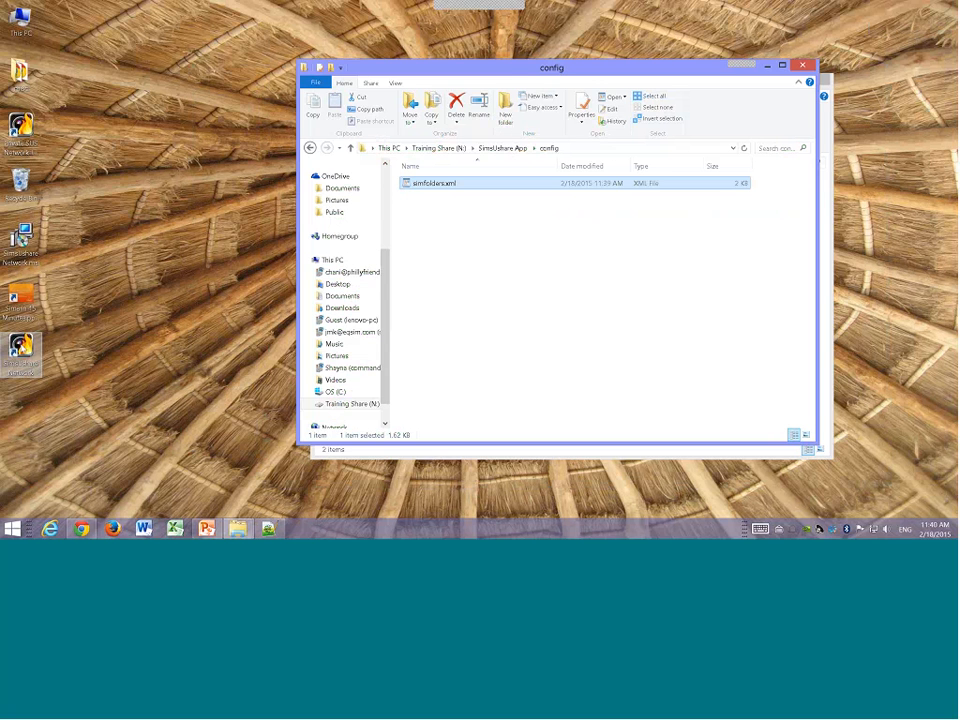
Step: Launch SimsUshare Network from the desktop shortcut, play the Welcome Sim, and go back to the sim list
double_click(20, 350)
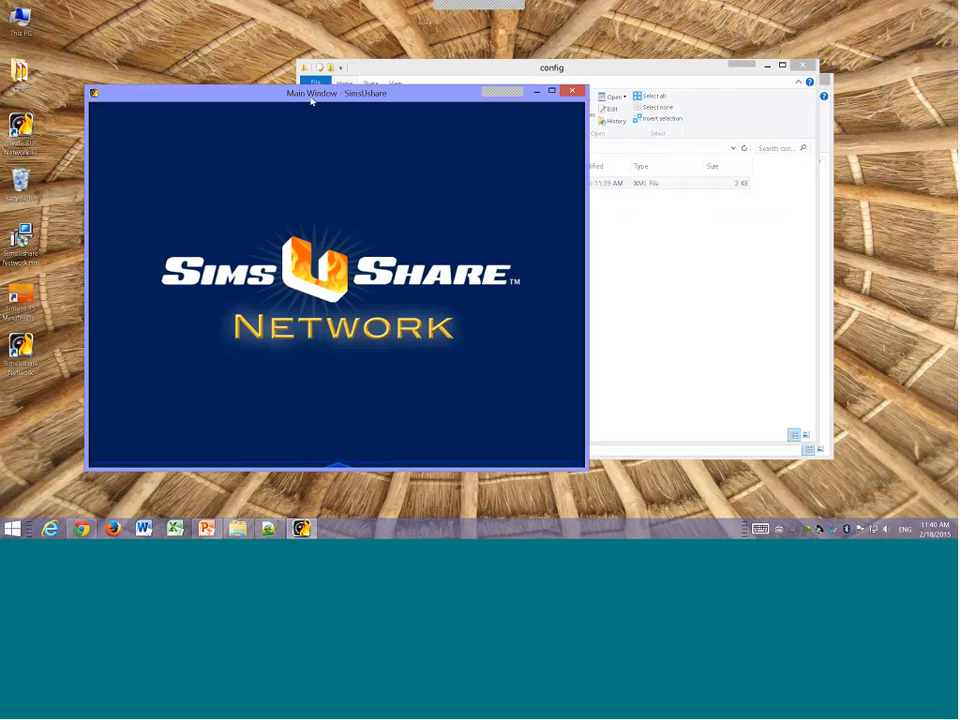
left_click_drag(313, 99, 504, 95)
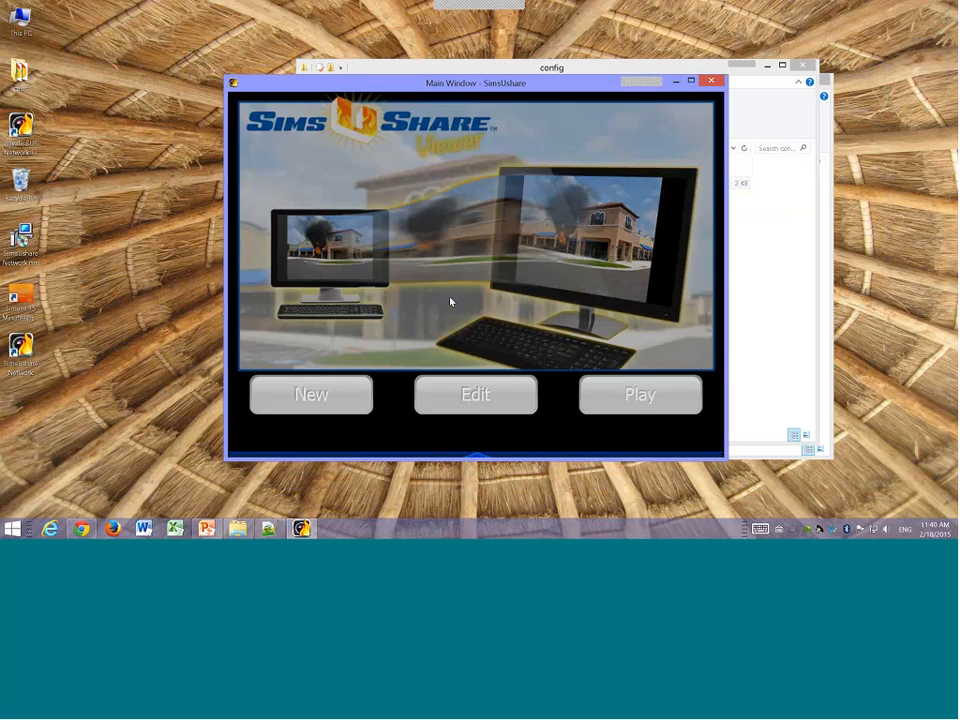
left_click(616, 393)
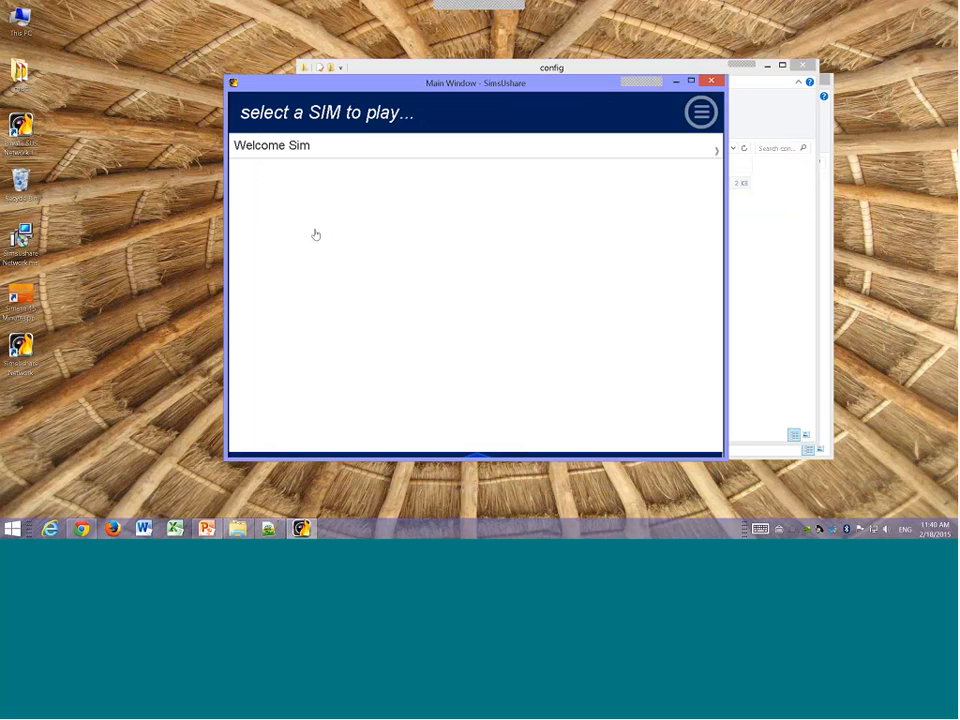
left_click(288, 146)
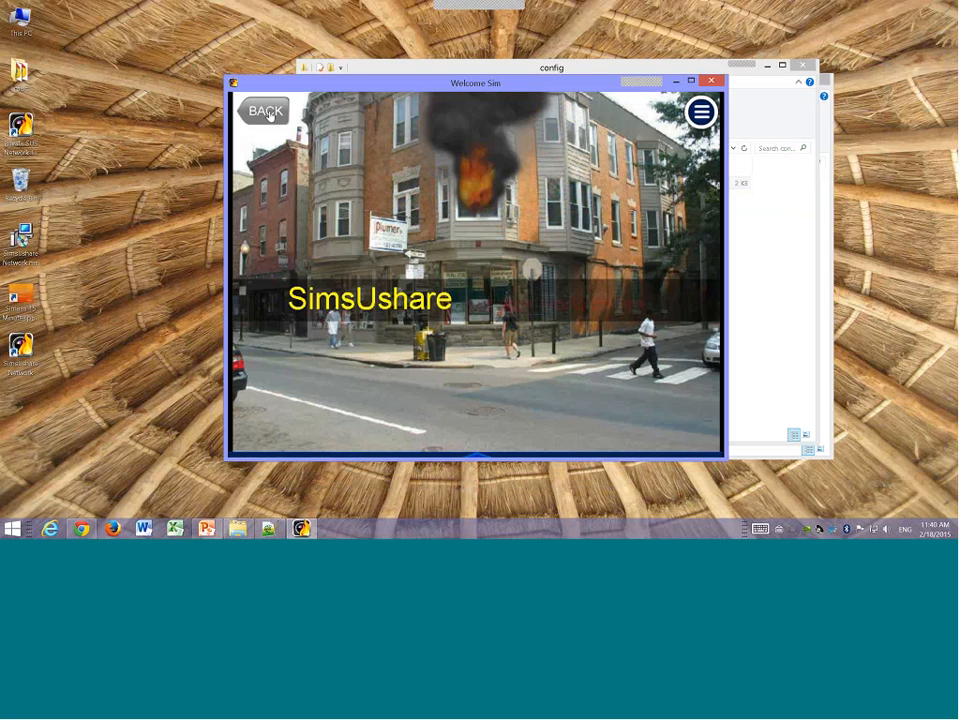
left_click(268, 113)
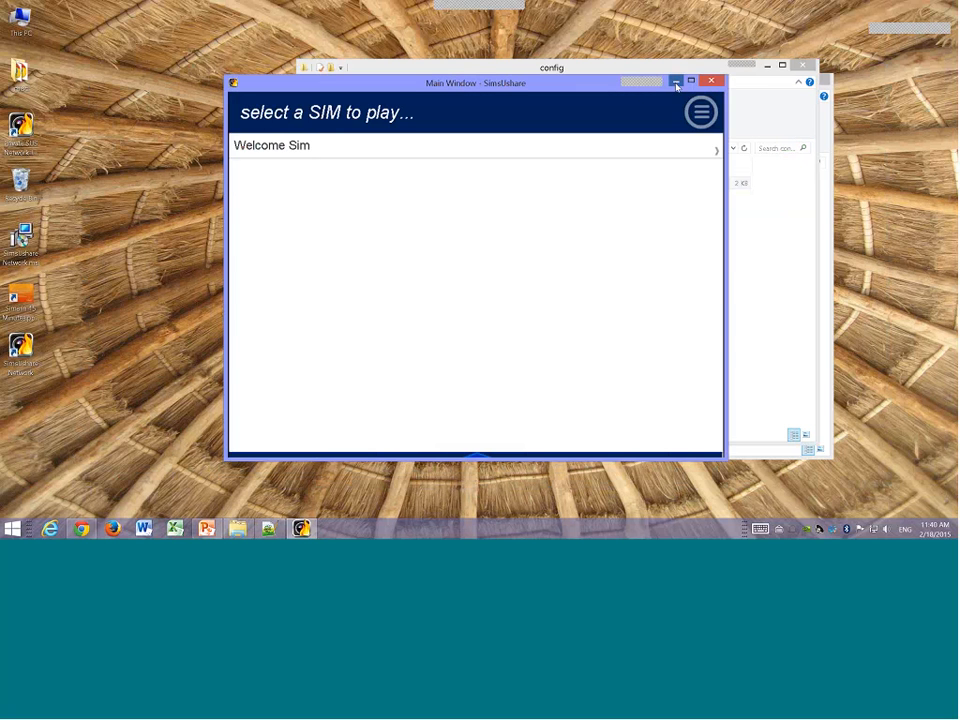
Step: Minimize the viewer and return to the Training Share (N:) drive folder
left_click(676, 84)
left_click(440, 148)
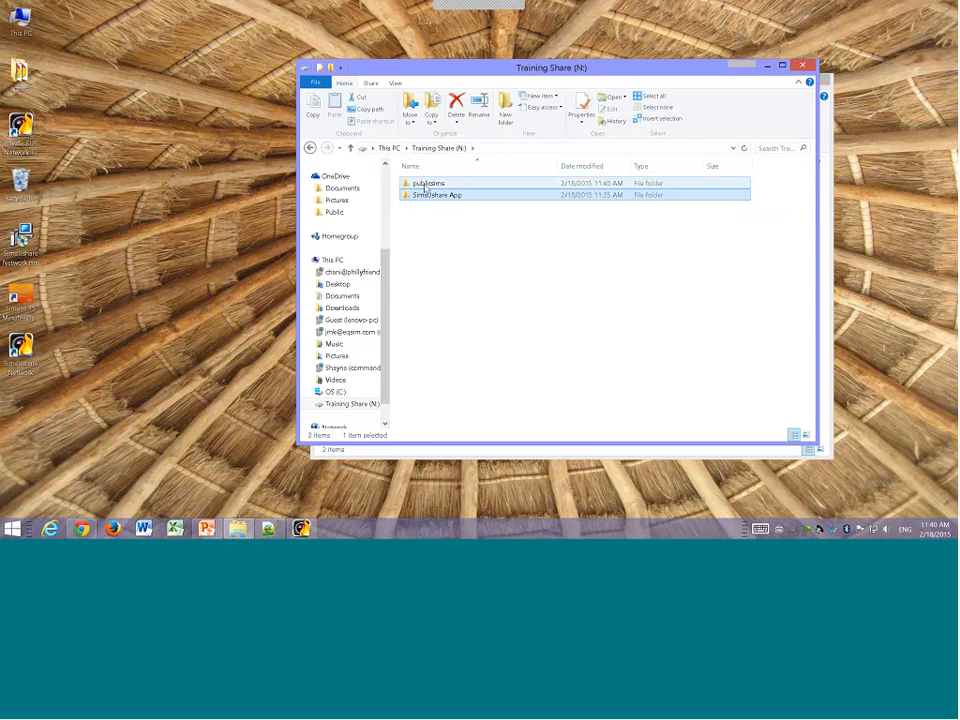
Step: Open the sims folder inside publicsims on the Training Share (N:) drive
double_click(424, 186)
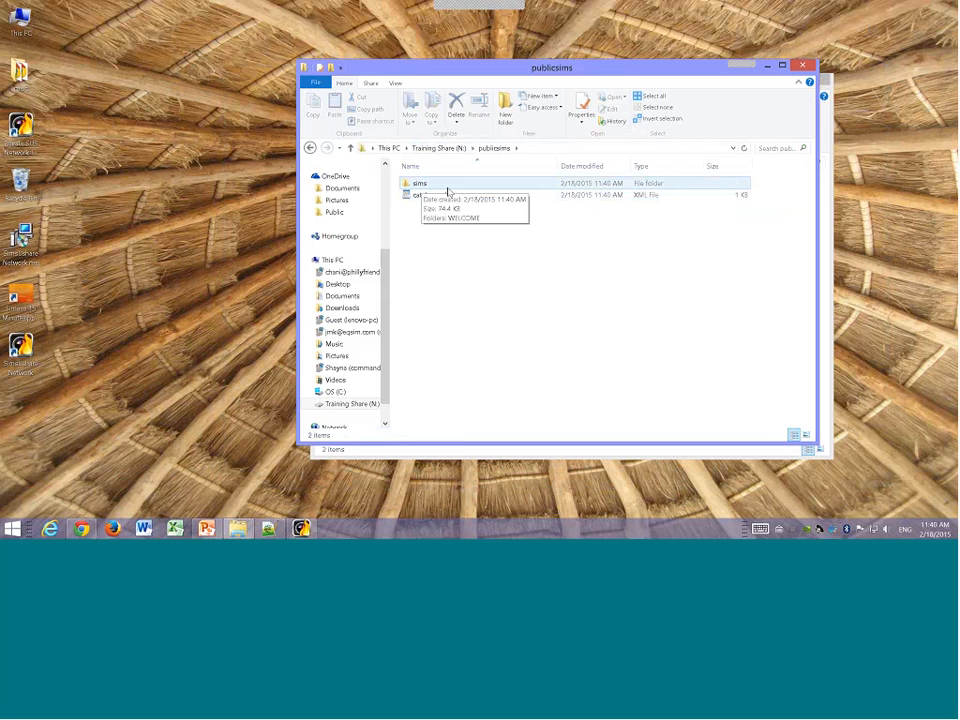
left_click(438, 197)
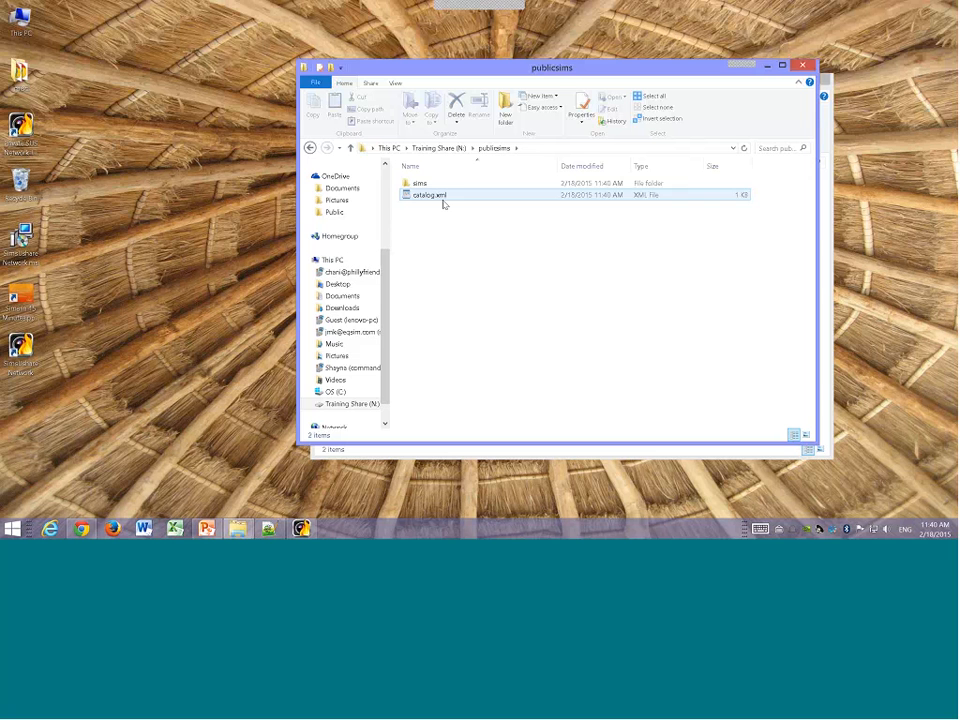
left_click(421, 187)
double_click(420, 186)
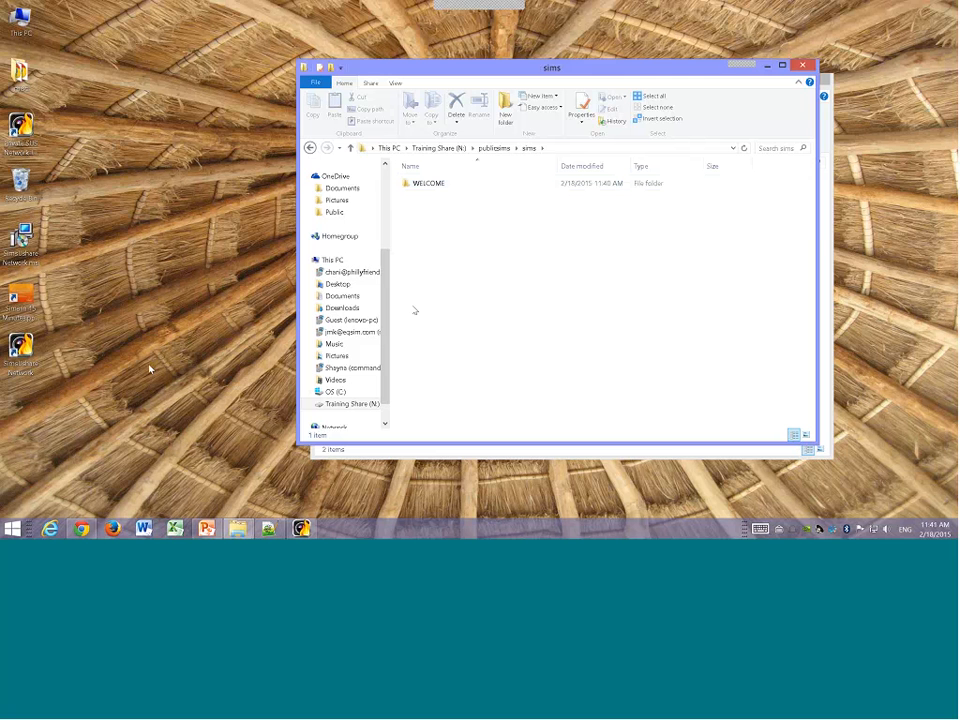
Step: Open Documents\SimsUShare_hold_sims\sims in a second Explorer window and copy the HIRISE folder
key("super")
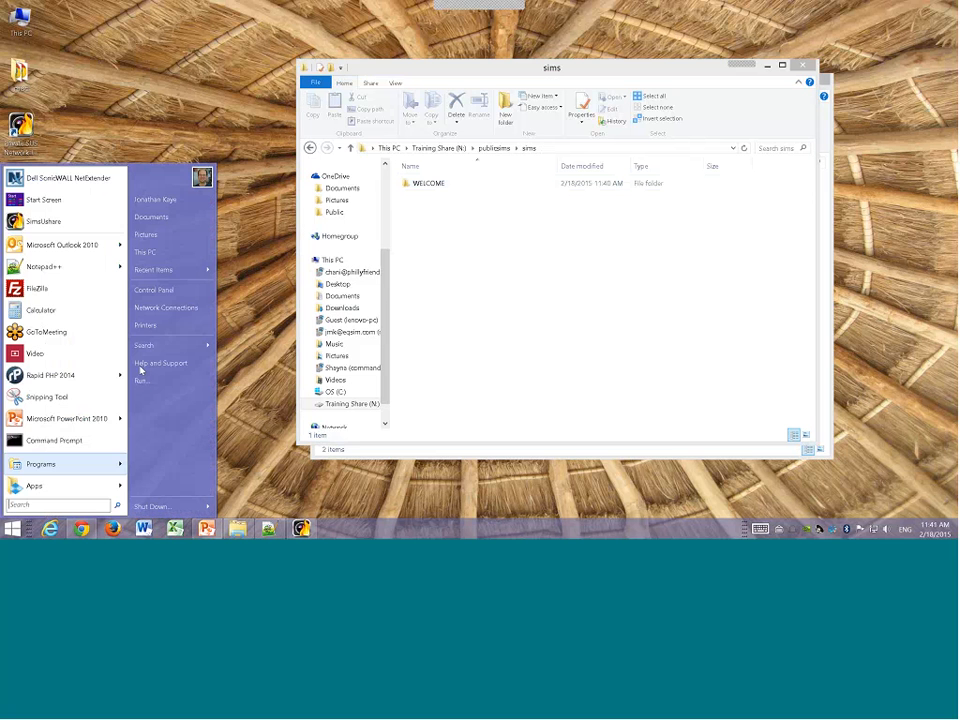
left_click(160, 253)
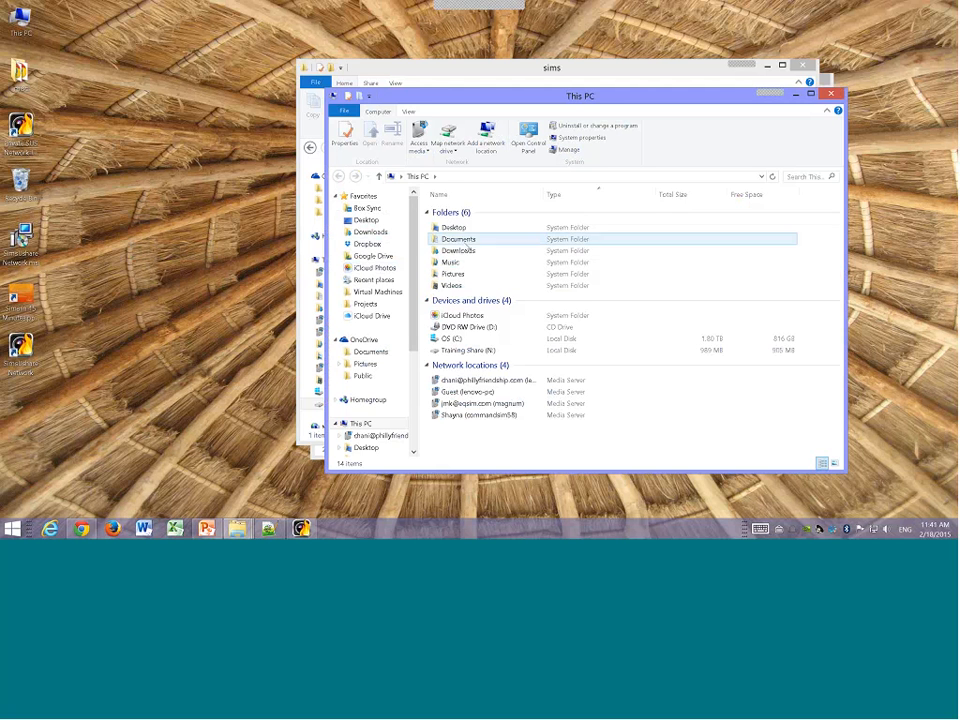
left_click(462, 242)
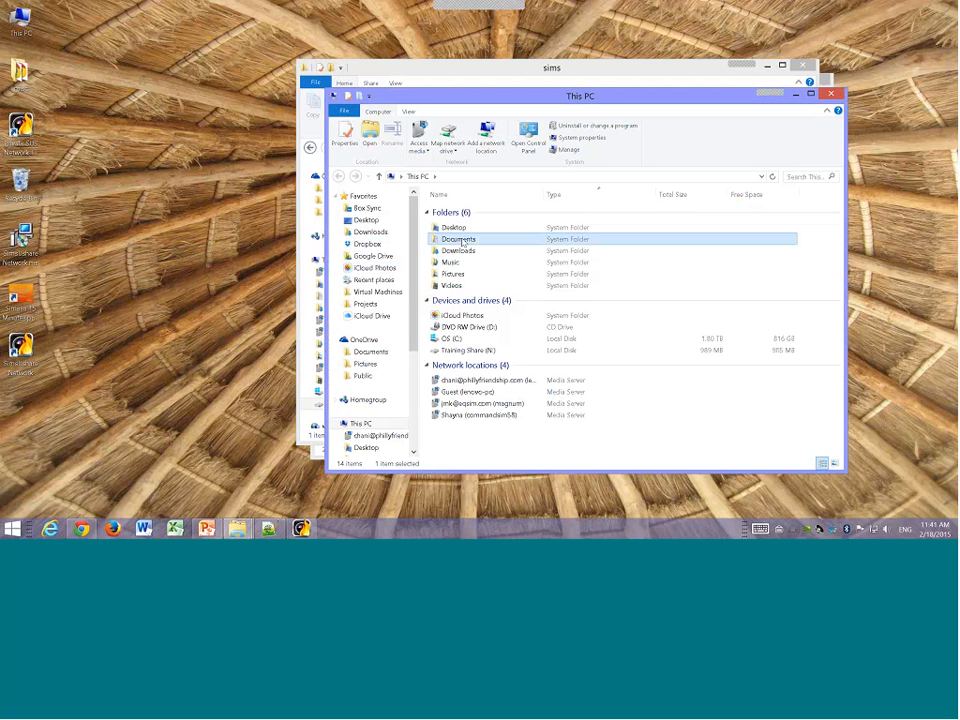
double_click(461, 241)
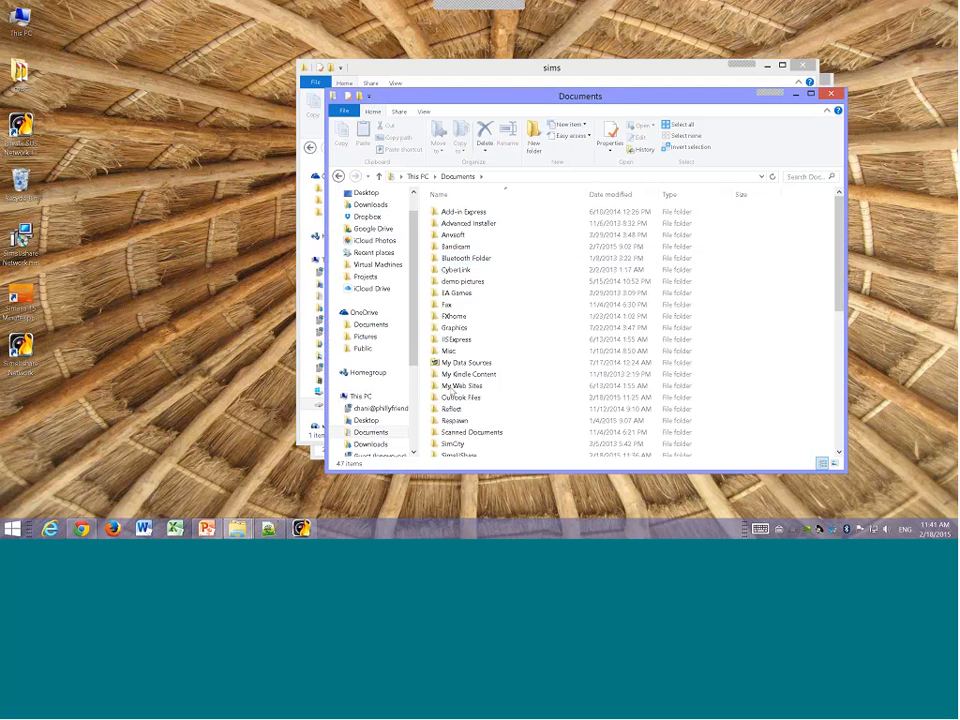
scroll(452, 390, "down", 2)
double_click(463, 400)
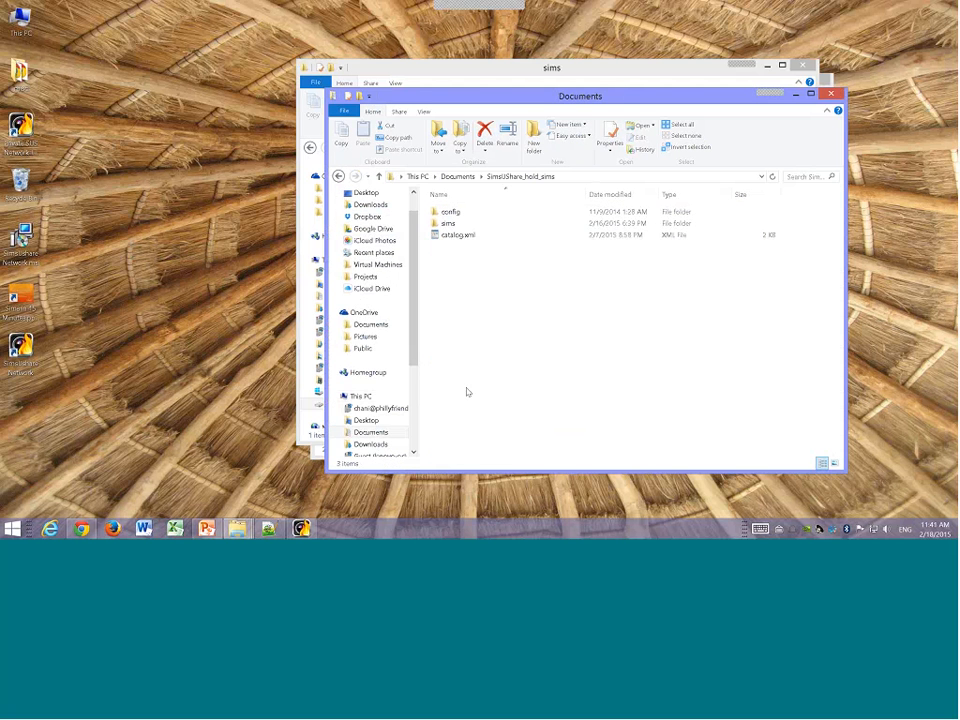
double_click(456, 227)
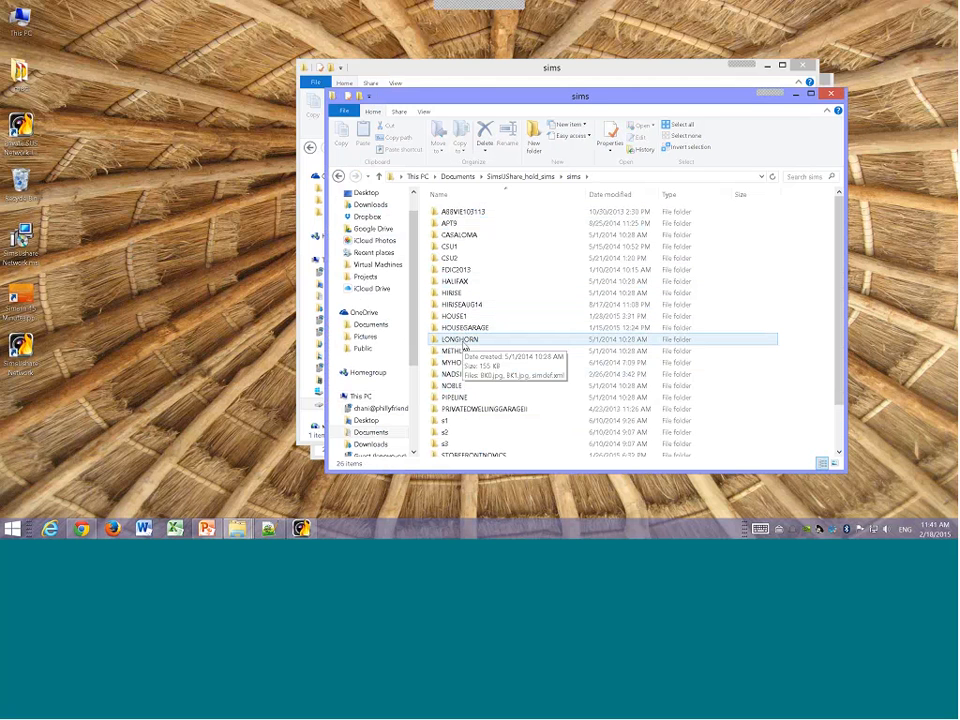
left_click(455, 293)
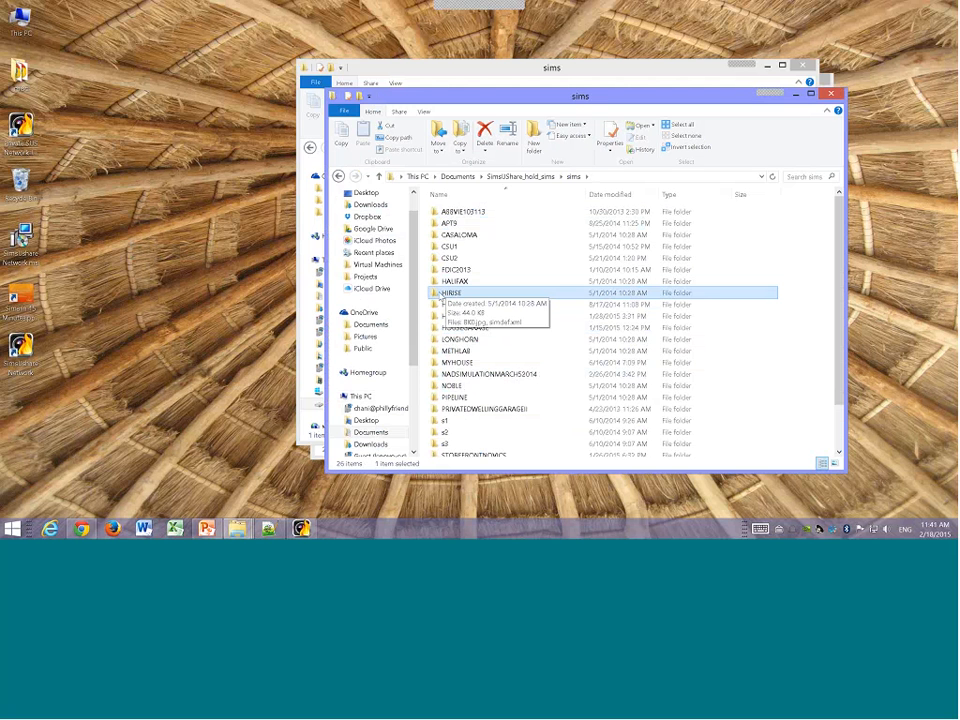
right_click(441, 294)
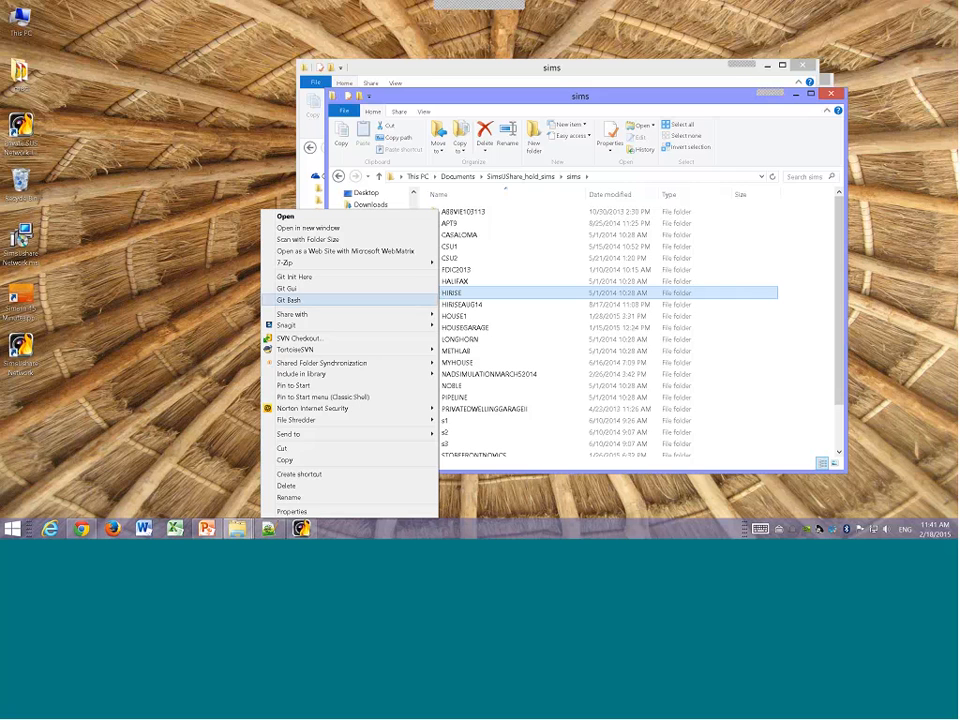
left_click(286, 460)
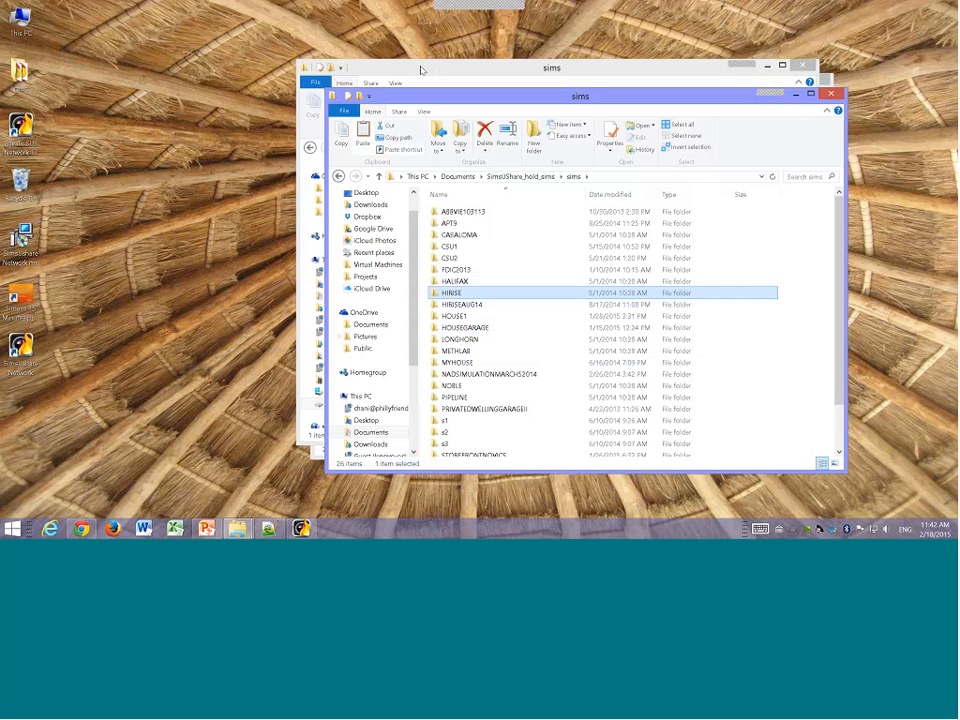
Step: Paste the HIRISE folder into the sims folder on the N: drive
left_click(421, 70)
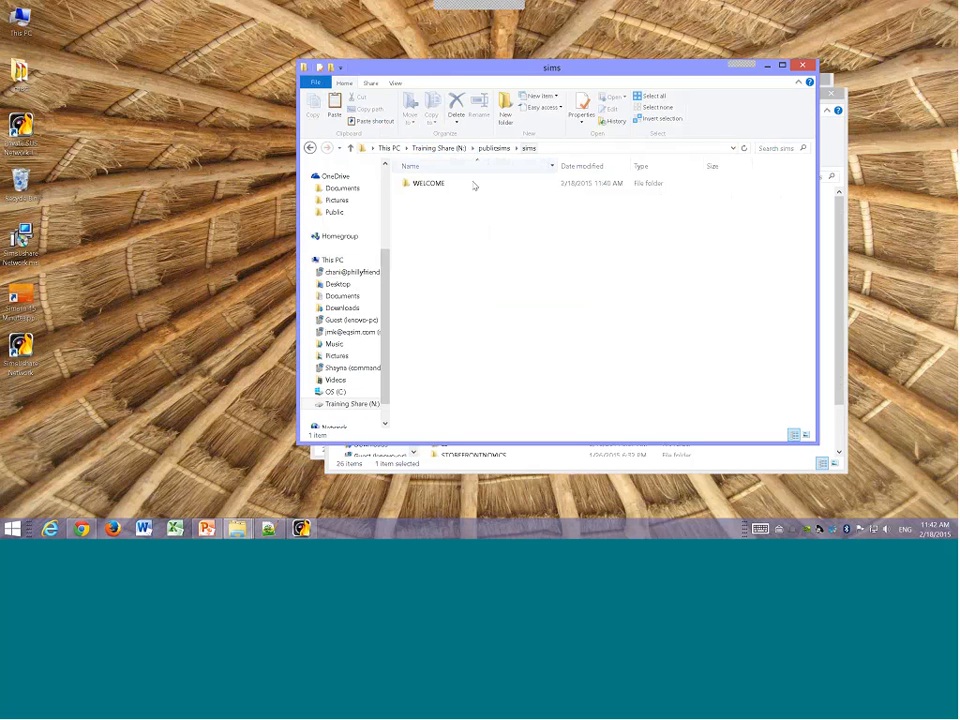
right_click(427, 211)
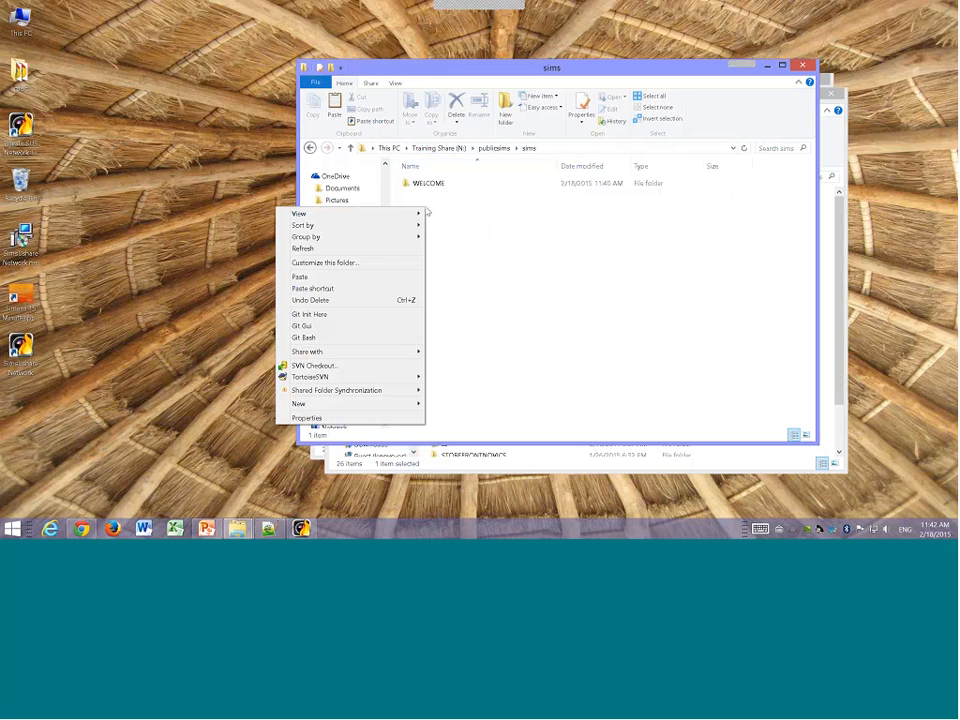
left_click(333, 279)
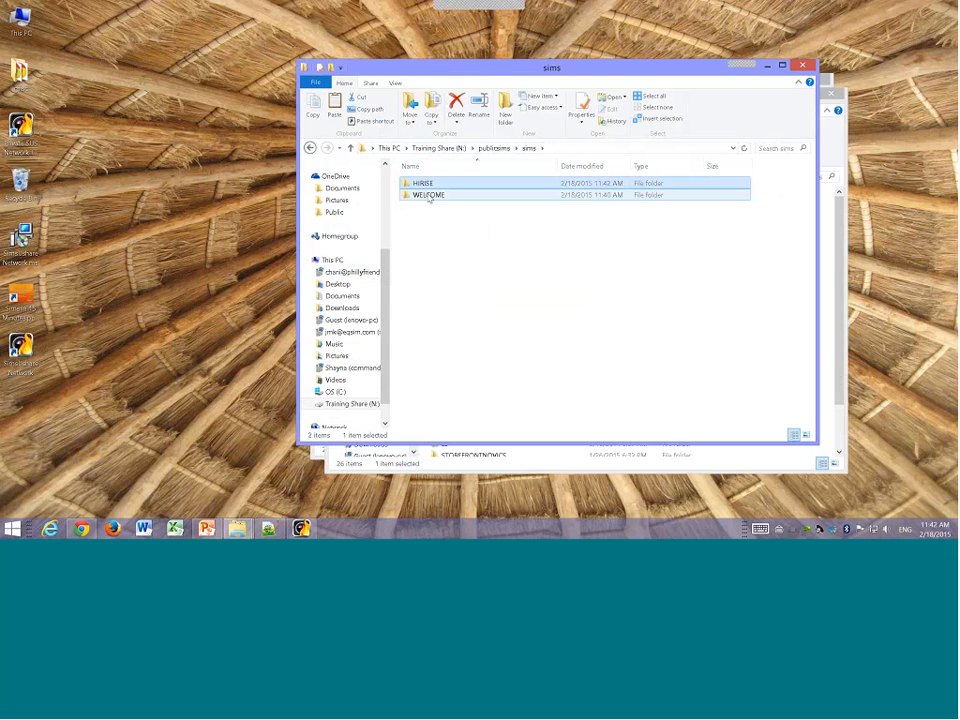
Step: Copy the STOREFRONTNOVICS folder from the local sims folder into the N: drive's sims folder
left_click(450, 453)
scroll(450, 432, "down", 1)
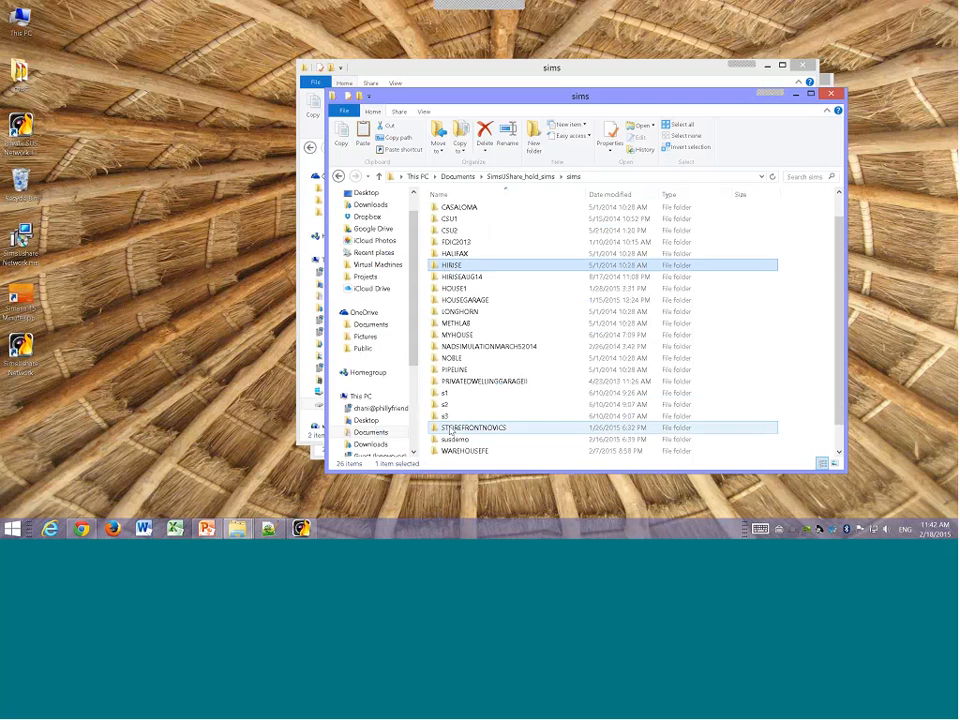
left_click(450, 428)
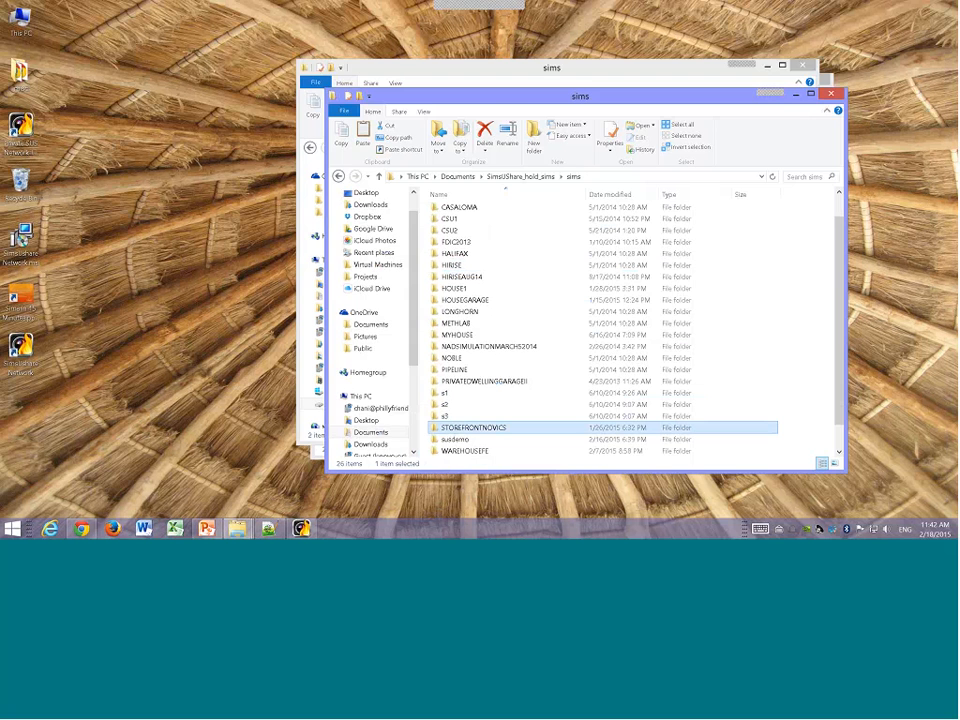
left_click(454, 68)
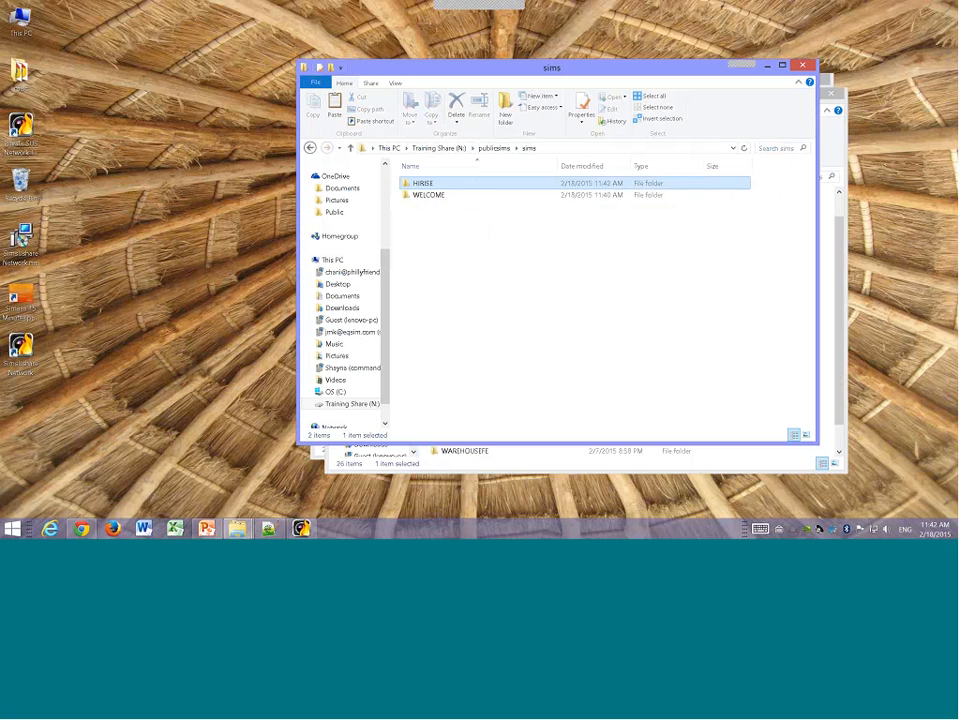
key("ctrl+v")
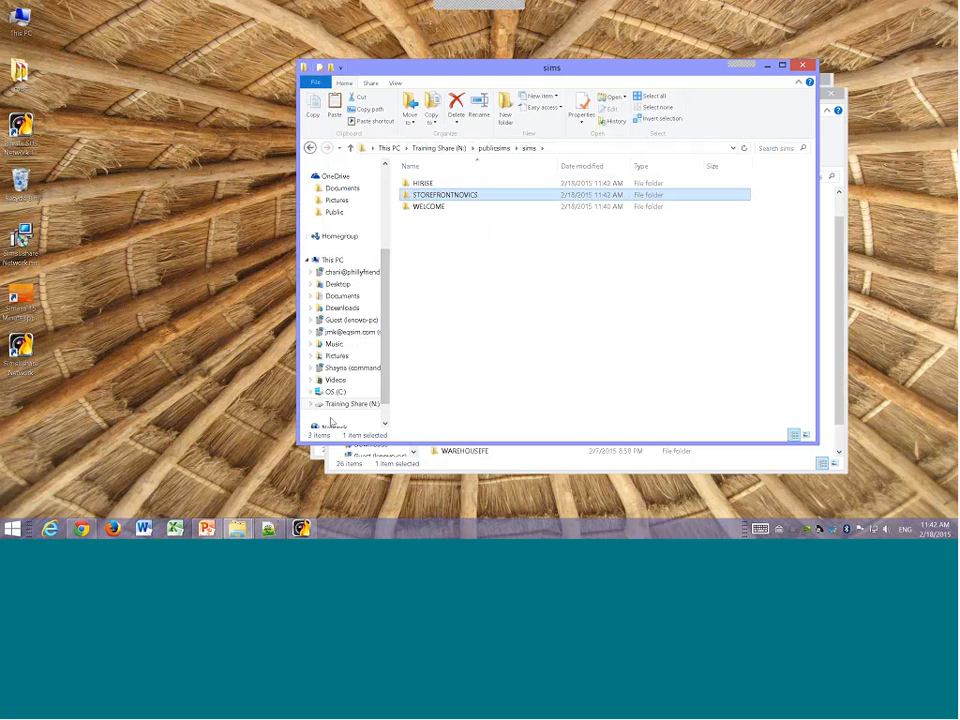
Step: Close and relaunch SimsUshare Network from the desktop shortcut, then add the two newly found sims
left_click(300, 528)
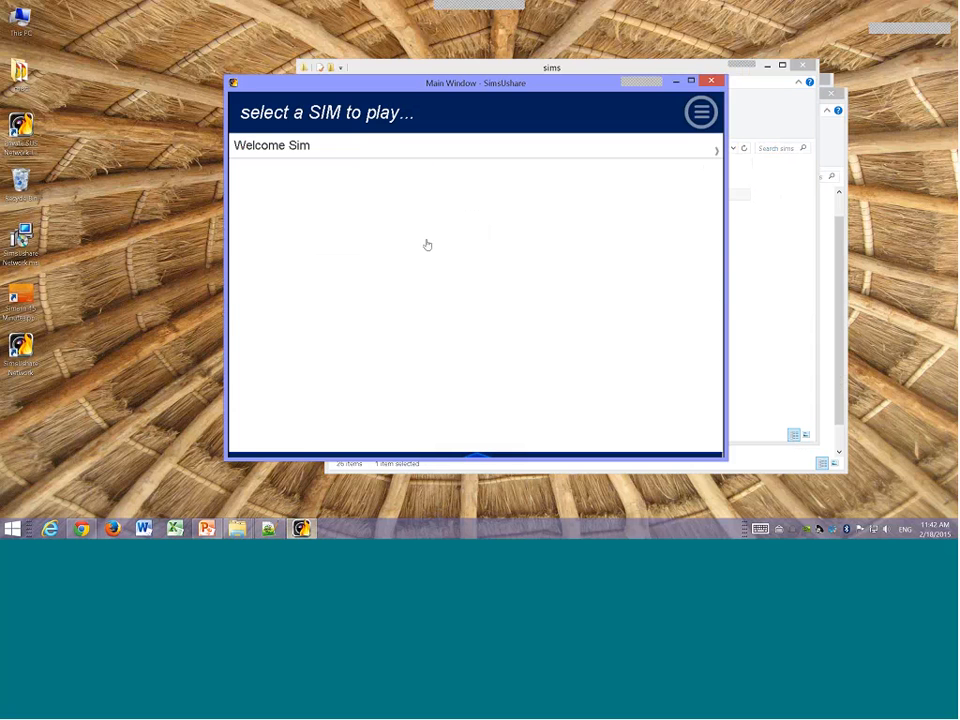
left_click(709, 80)
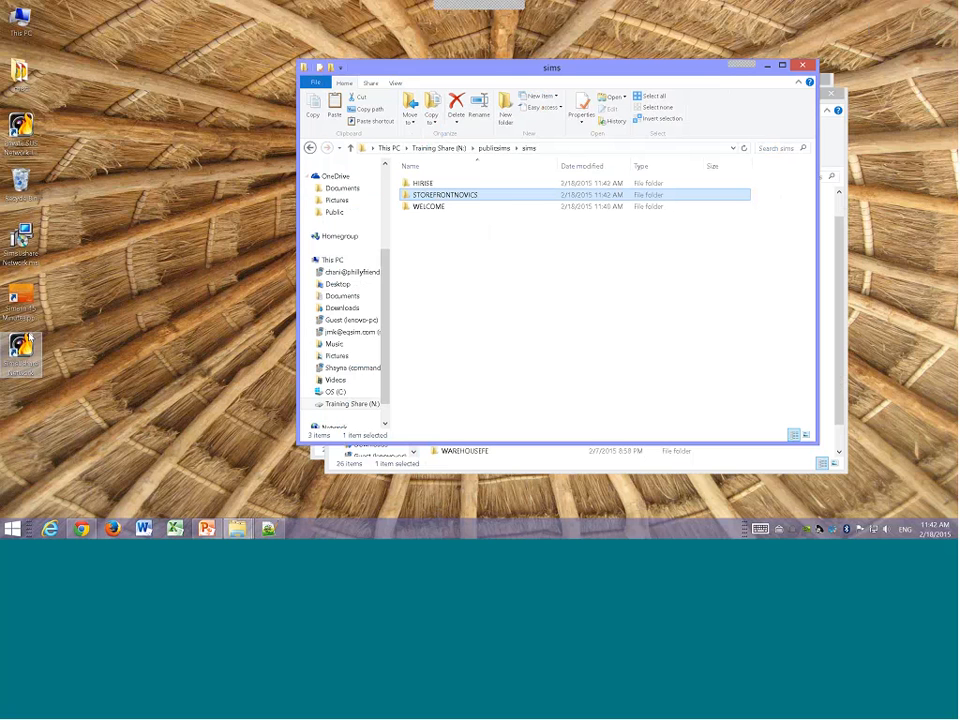
double_click(20, 245)
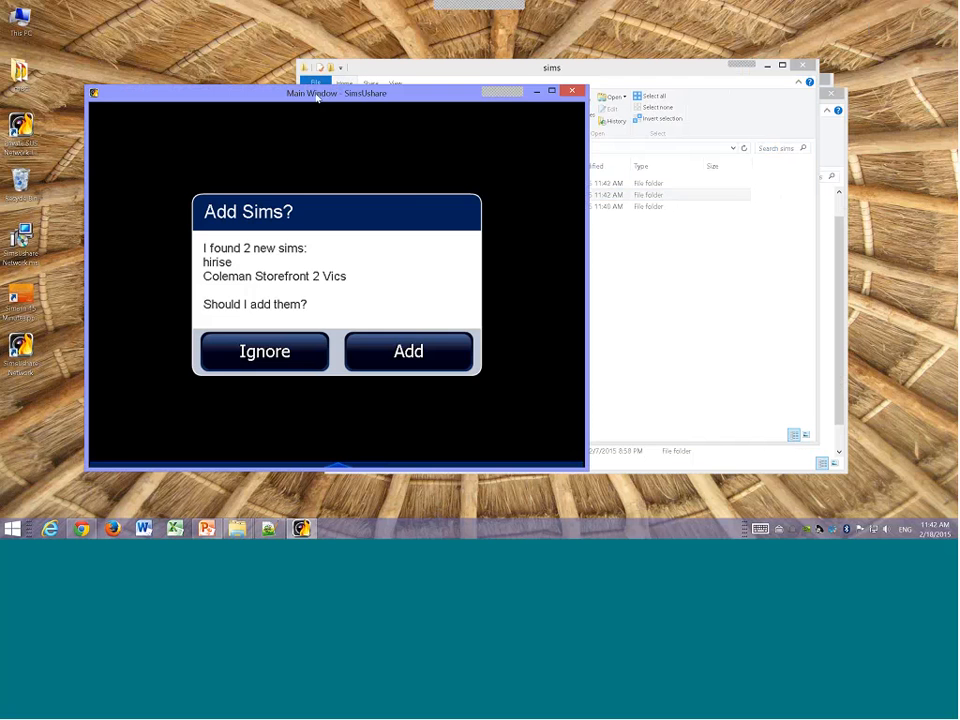
left_click_drag(320, 92, 455, 79)
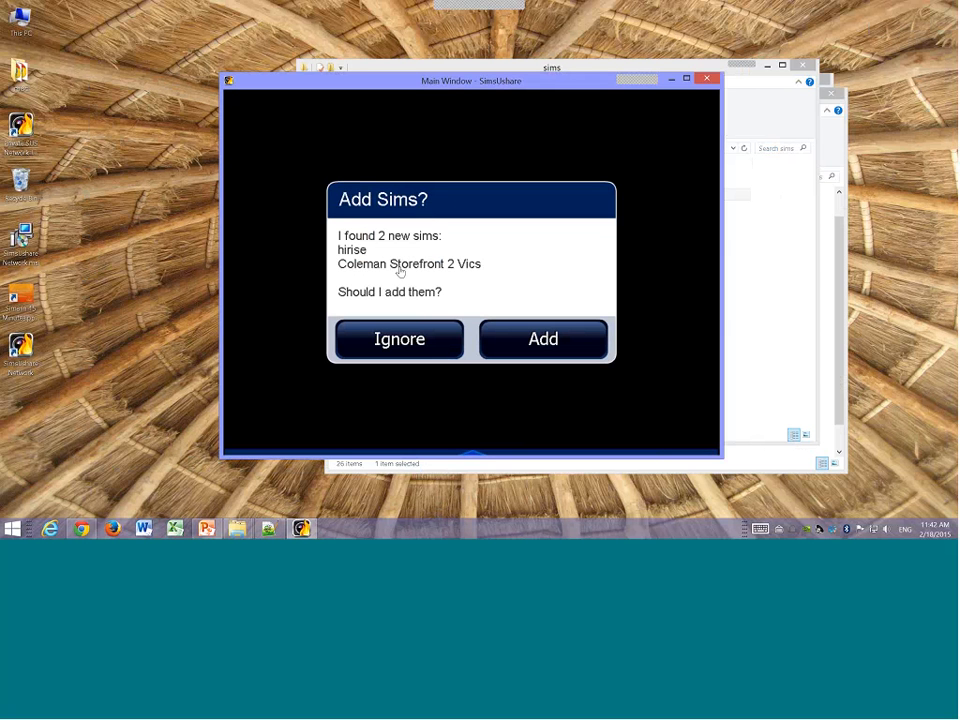
left_click(531, 336)
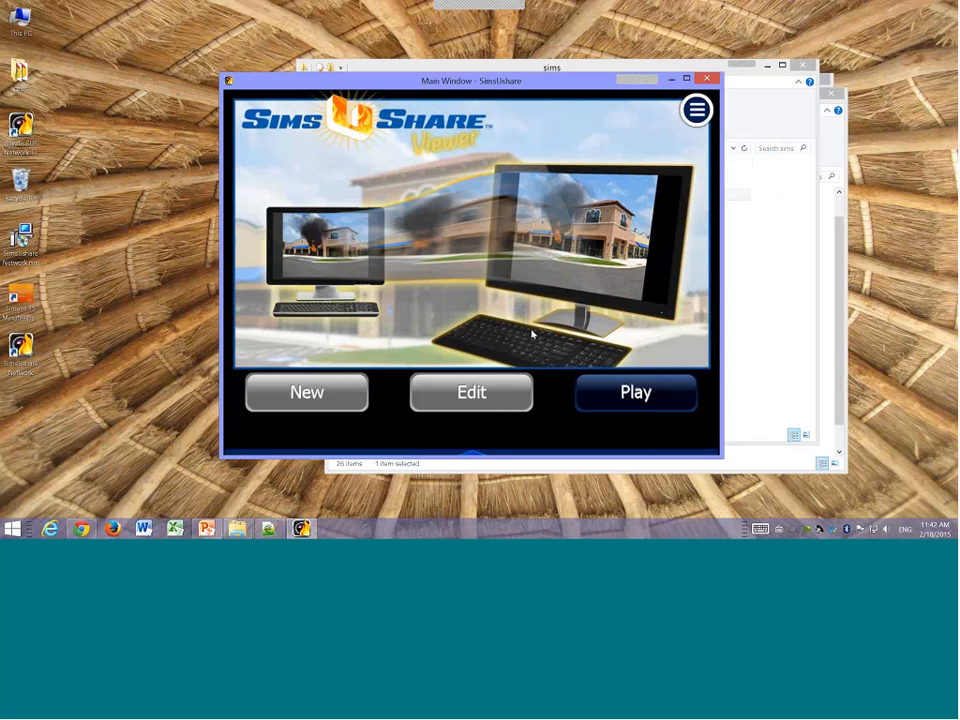
Step: Play the Coleman Storefront 2 Vics and hirise sims, returning to the sim list after each
left_click(619, 391)
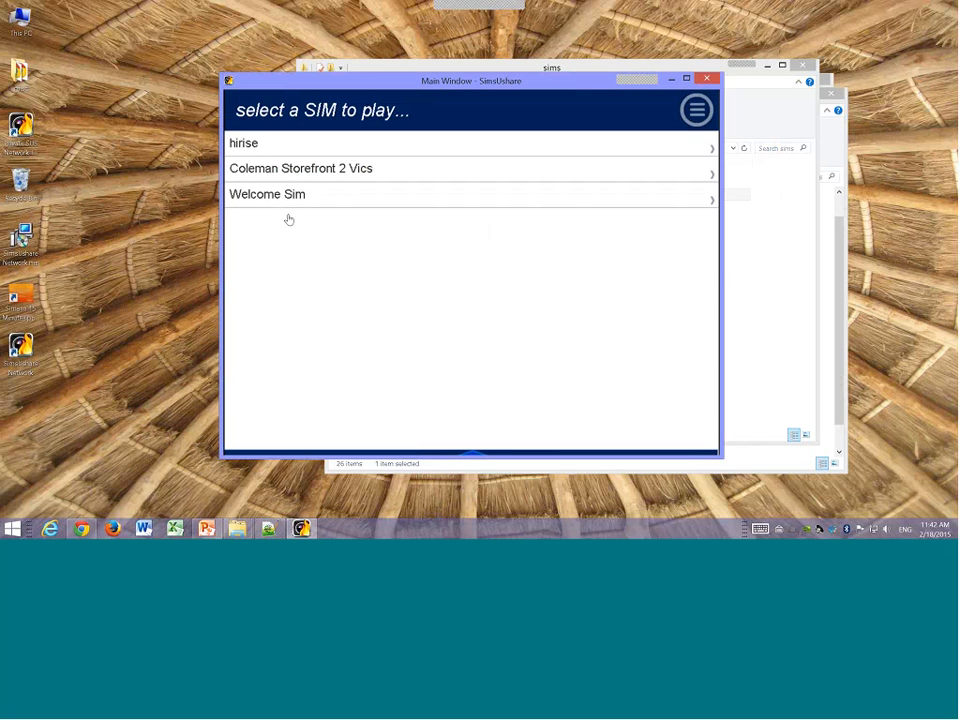
left_click(277, 170)
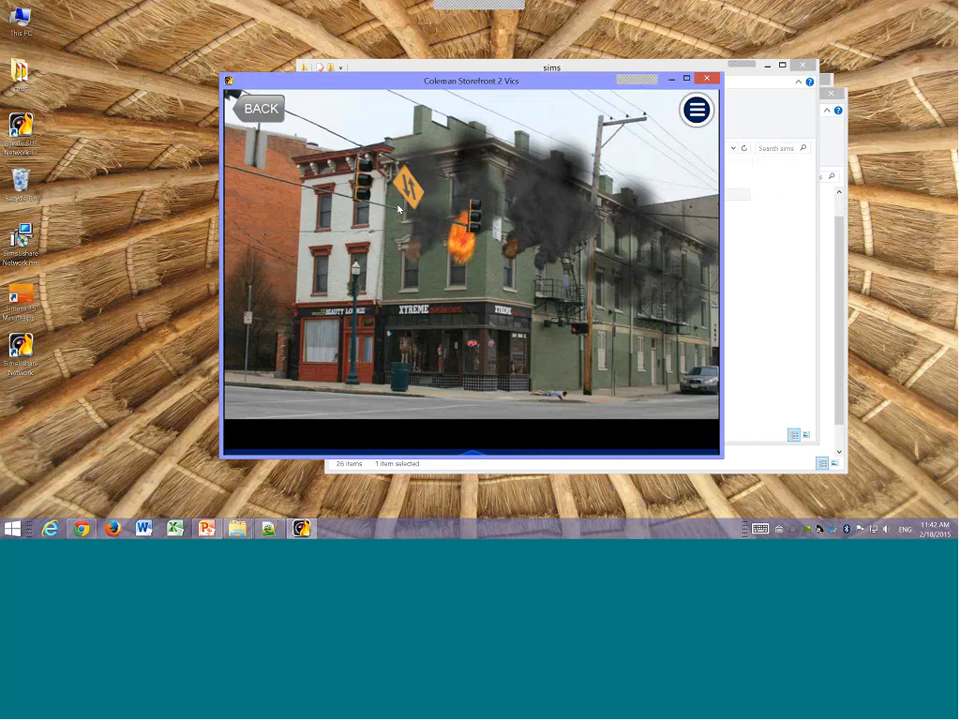
left_click(266, 111)
left_click(264, 148)
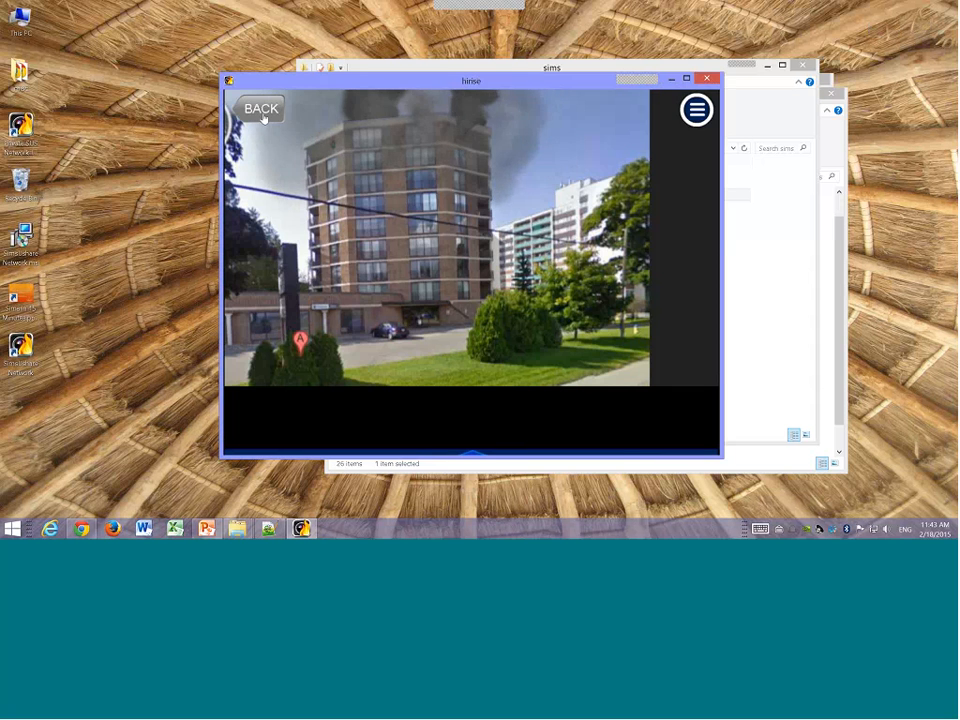
left_click(261, 110)
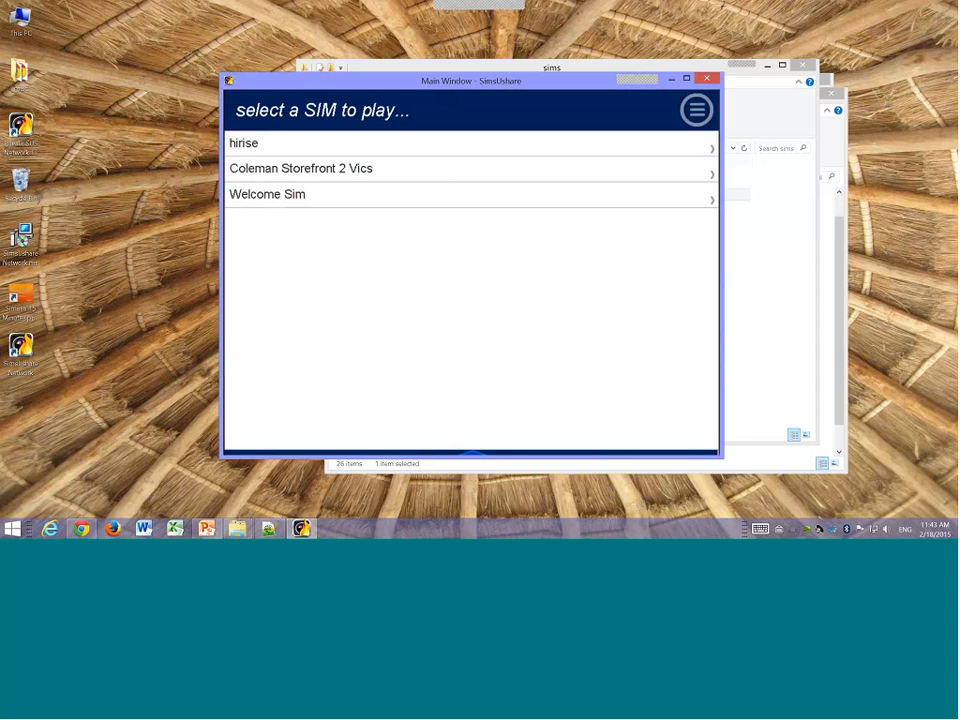
Step: Switch to the Sims in 15 Minutes PowerPoint presentation and briefly show the Agenda slide as a slide show
left_click(209, 530)
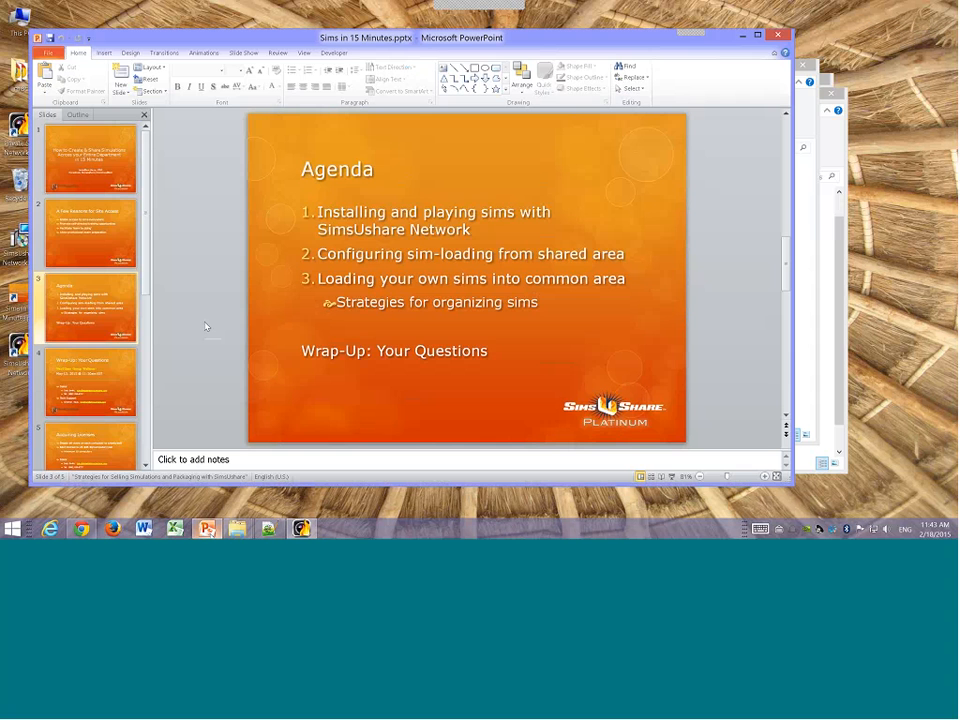
left_click(671, 478)
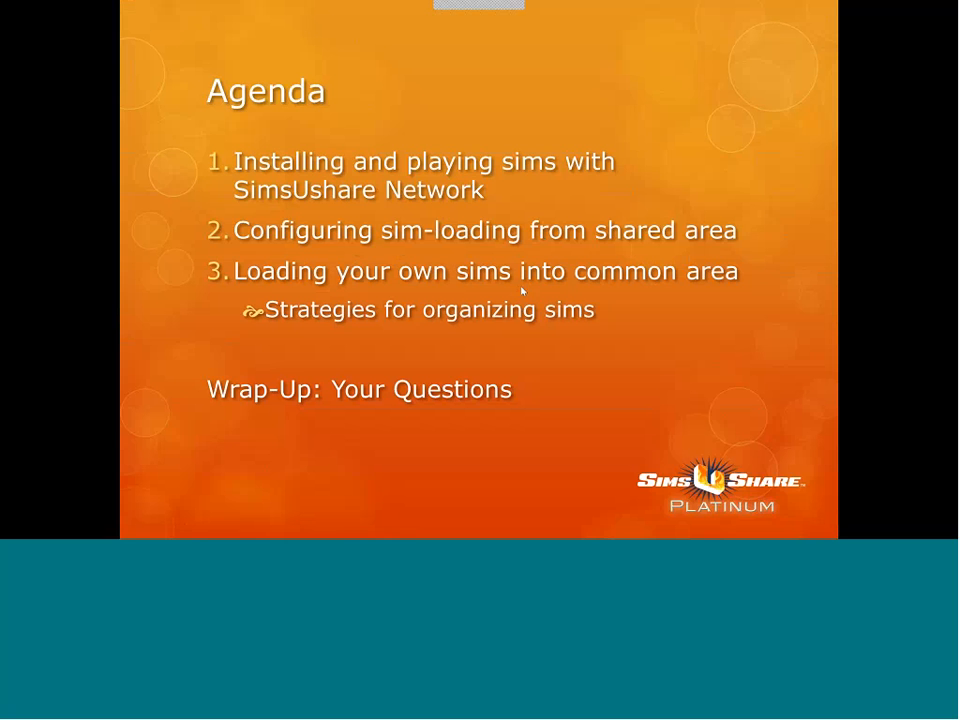
key("Escape")
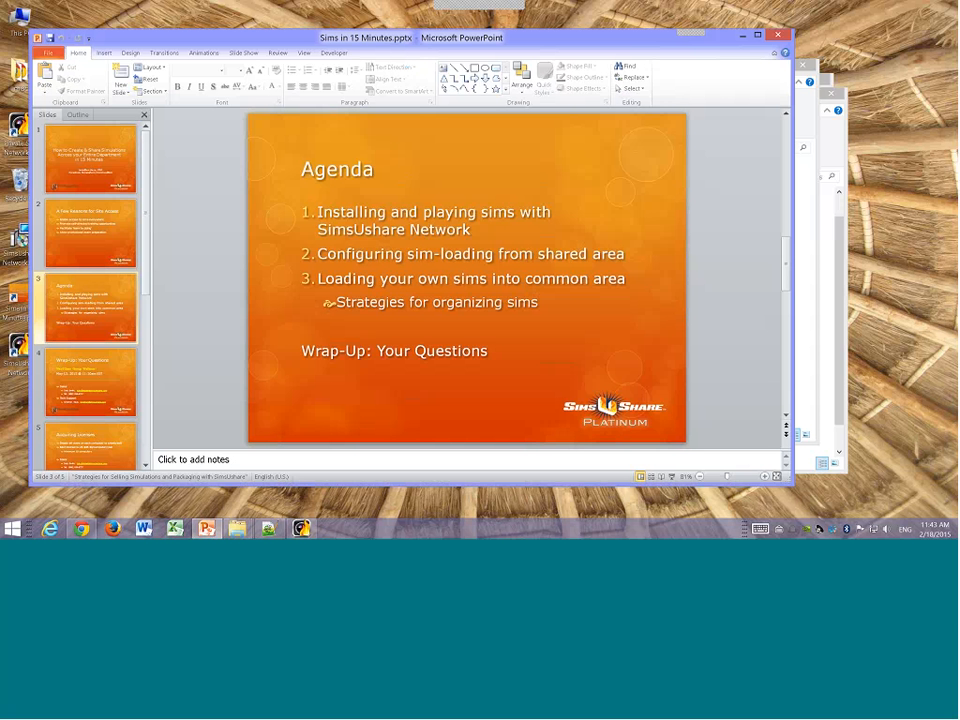
mouse_move(81, 528)
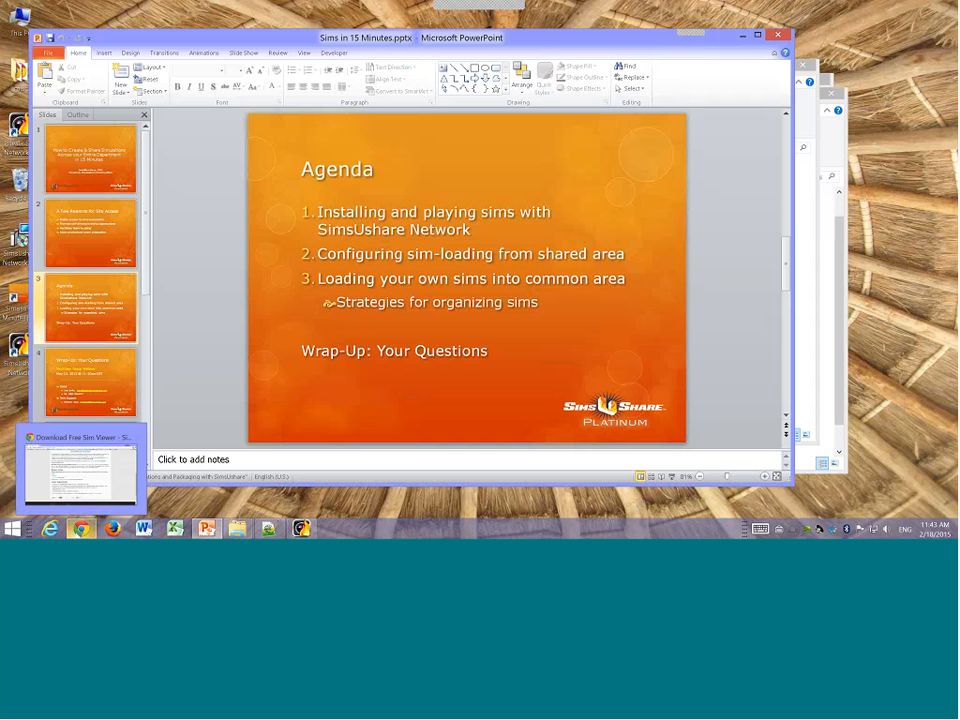
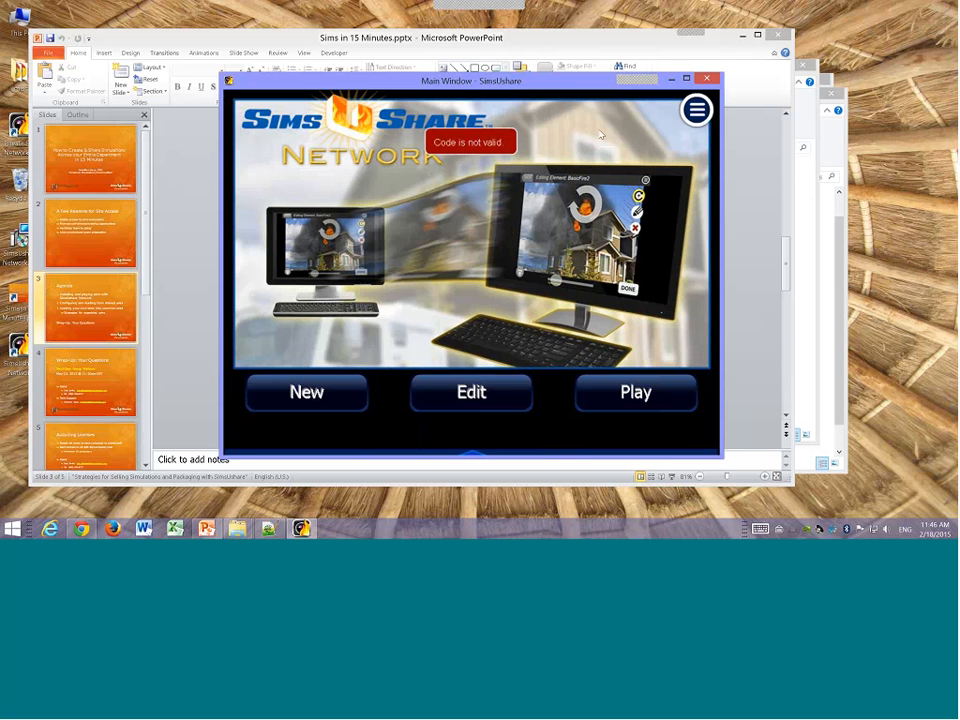
Step: Minimize the open windows, relaunch SimsUshare Network from the desktop shortcut, and open the sim list for editing
left_click(743, 38)
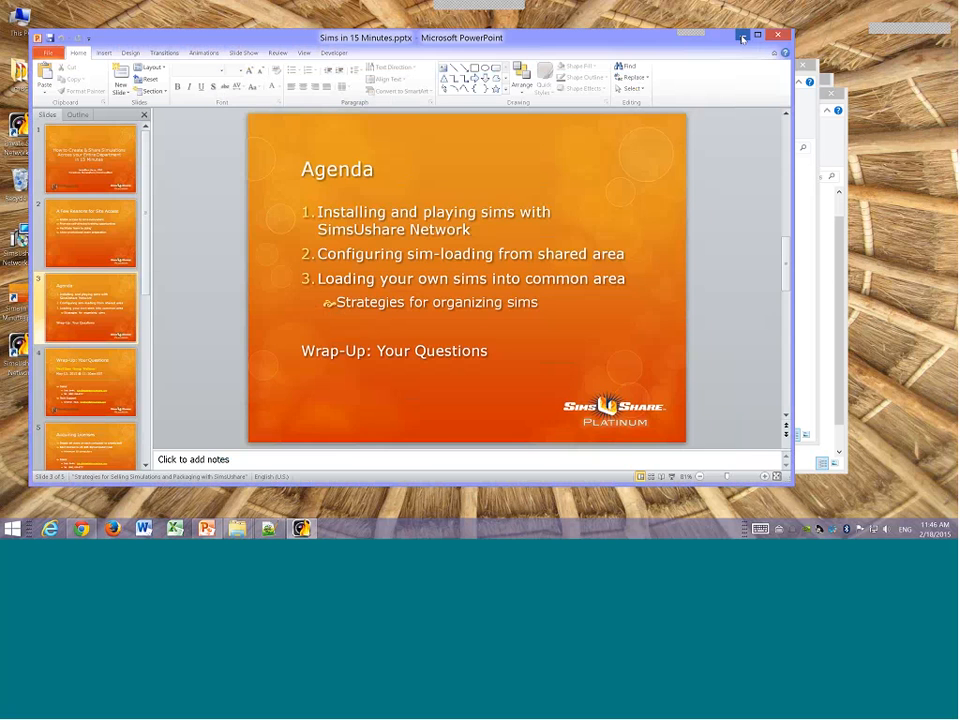
left_click(743, 38)
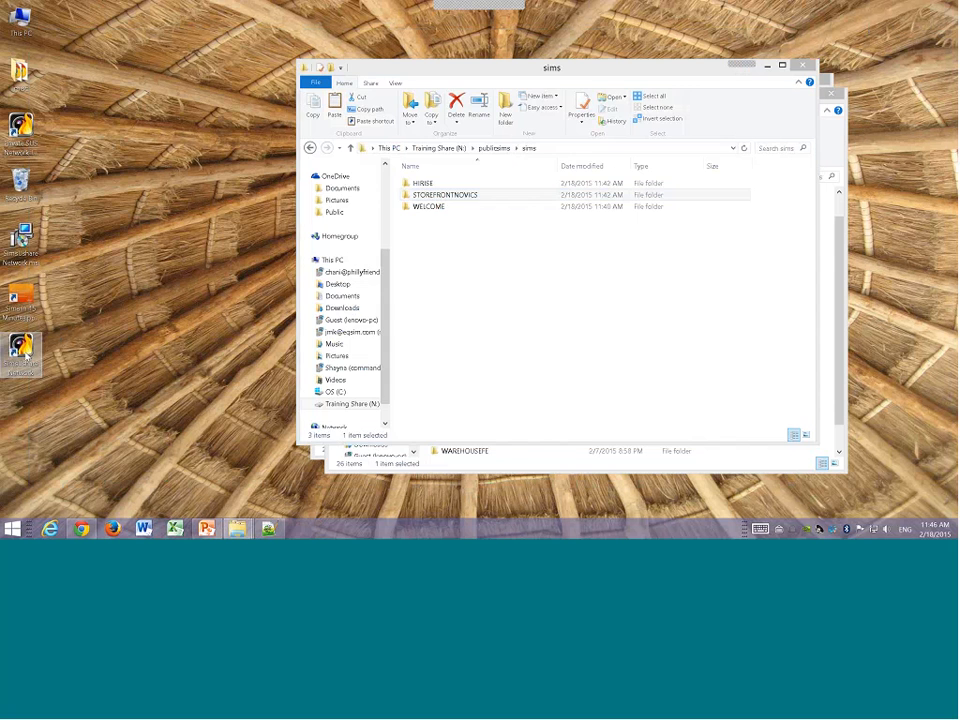
double_click(22, 350)
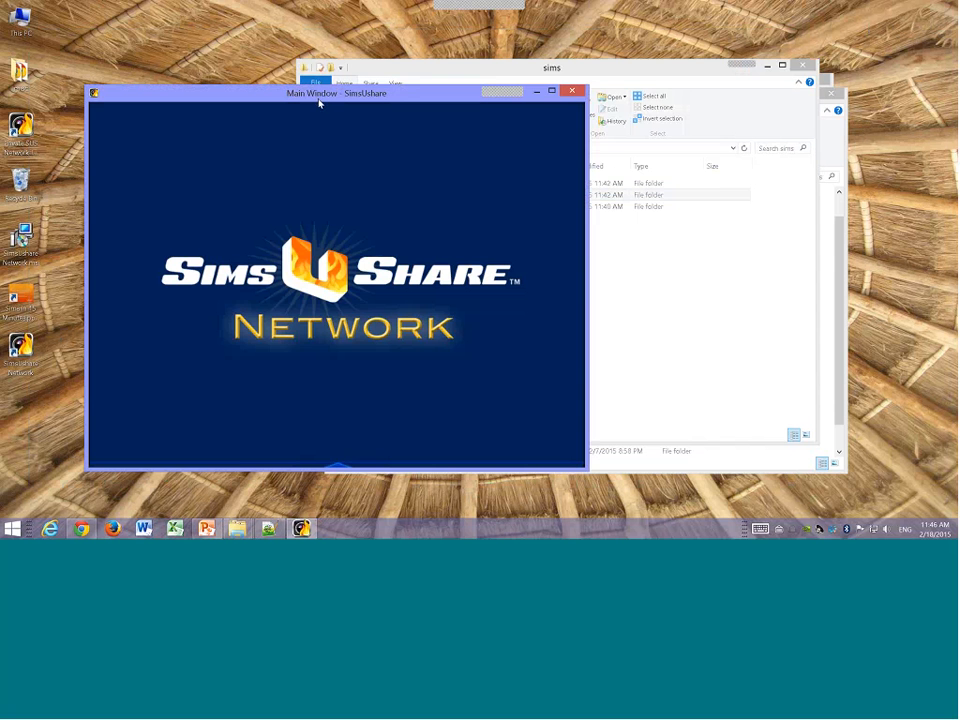
left_click_drag(319, 103, 434, 82)
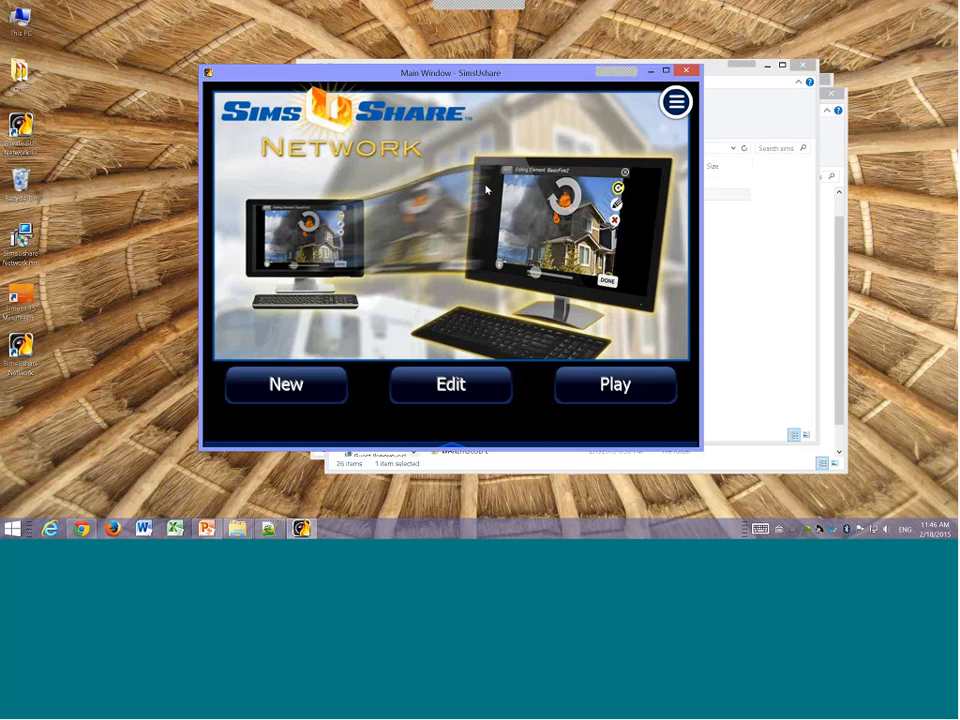
left_click(452, 389)
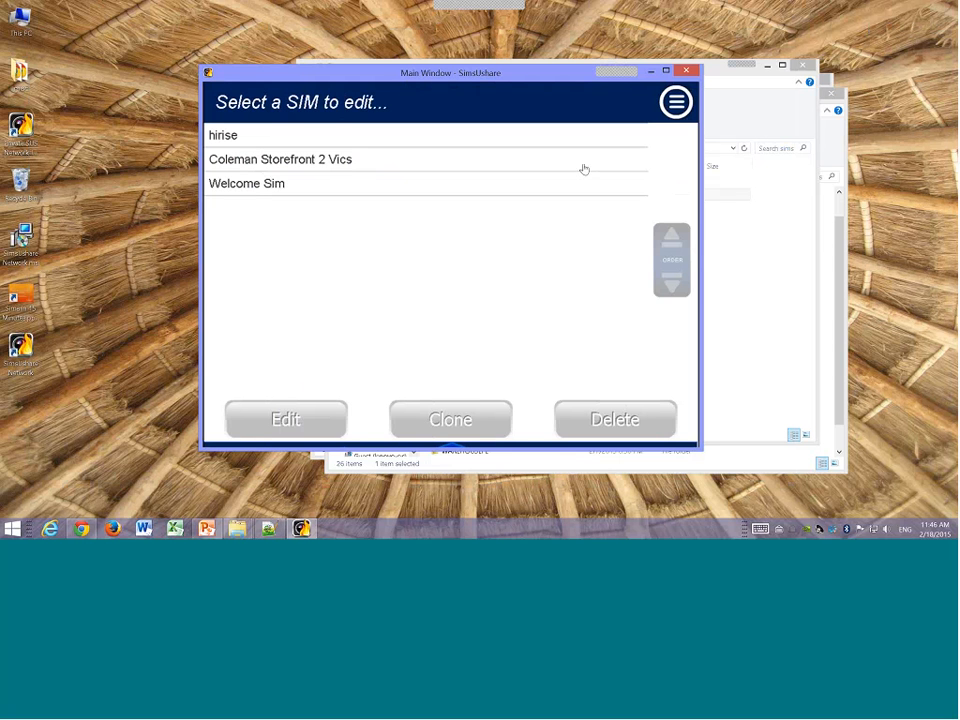
Step: Add a new sim folder titled March Sims
left_click(677, 104)
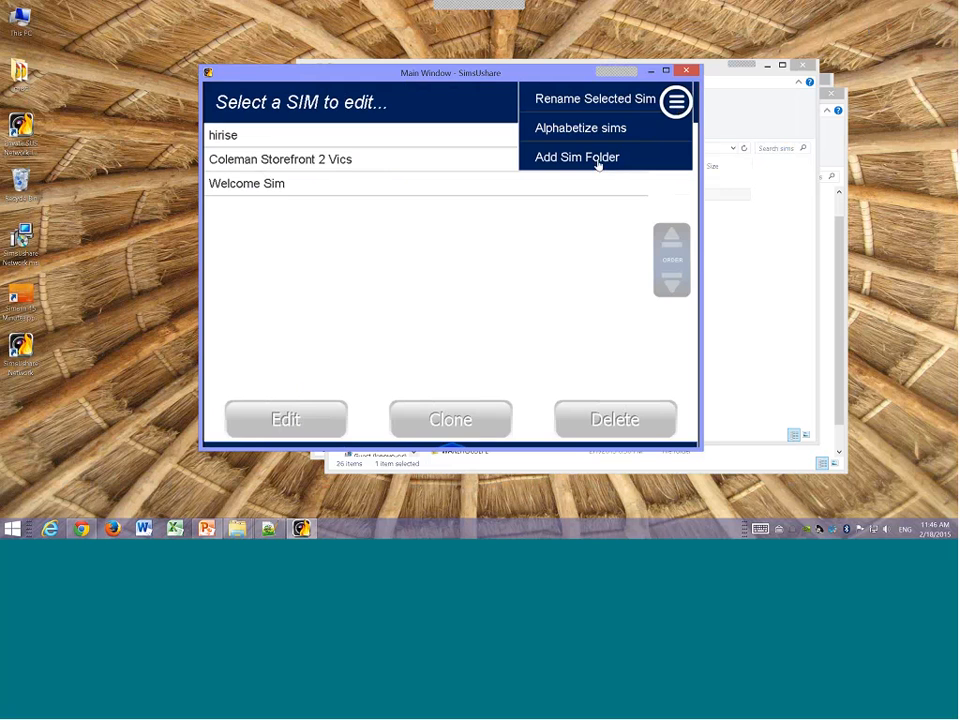
left_click(598, 160)
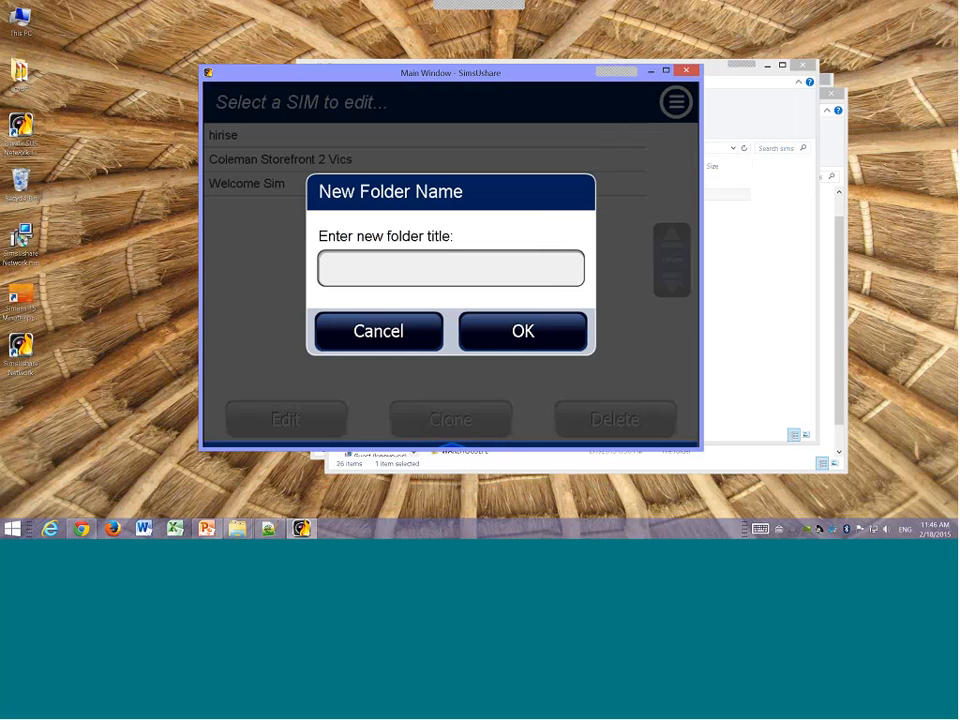
left_click(499, 268)
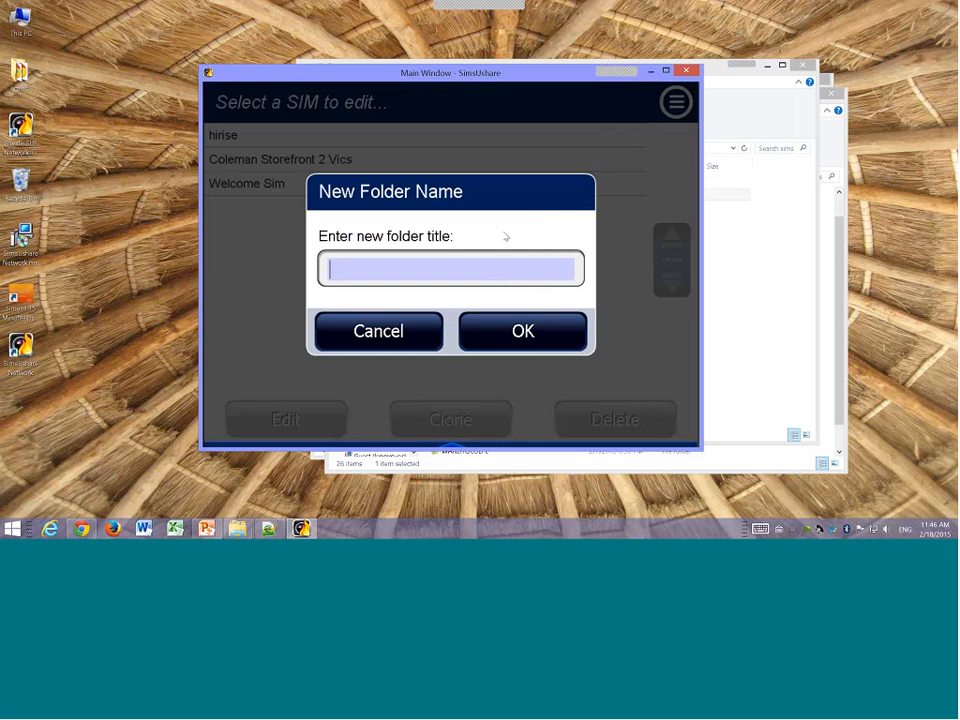
type("March Sims")
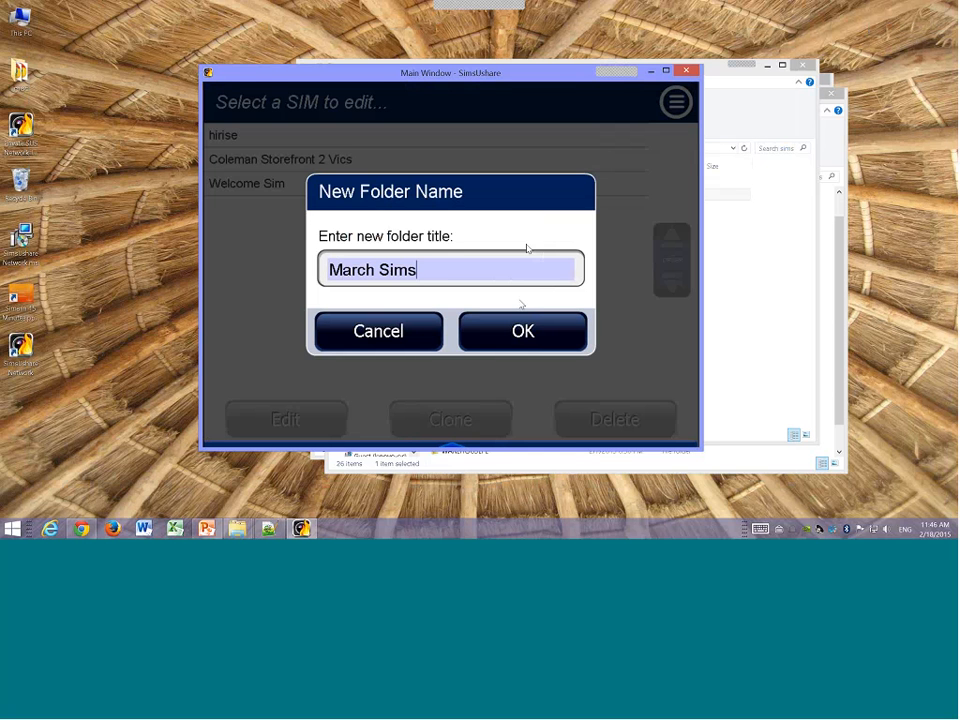
left_click(508, 337)
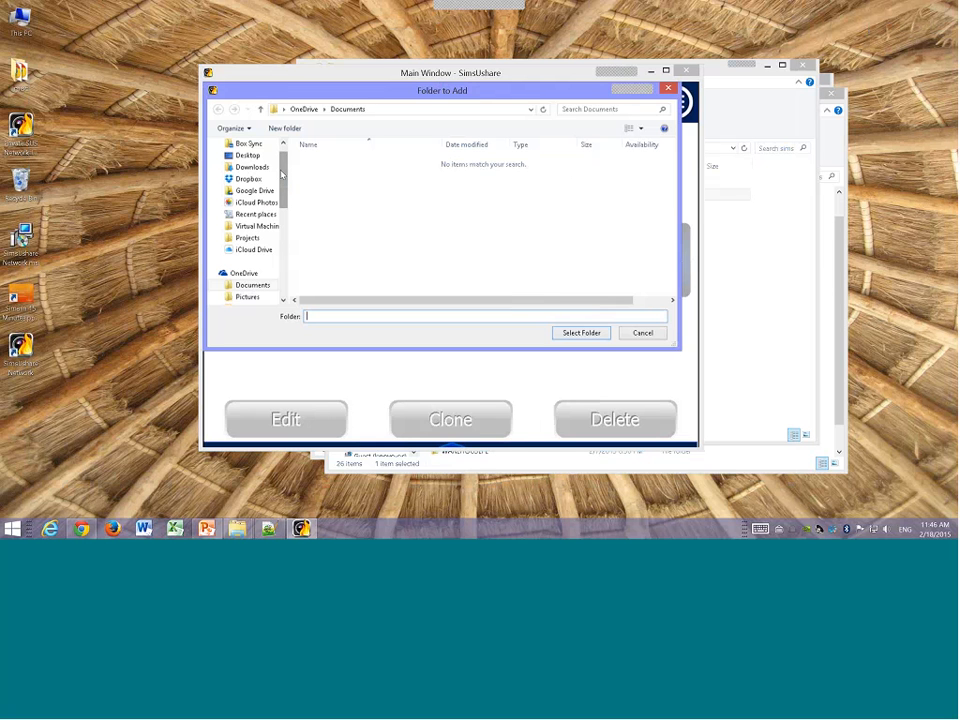
Step: Create a folder named march sims on the Training Share (N:) drive and select it as the sim folder's location
left_click_drag(283, 183, 274, 257)
left_click(258, 275)
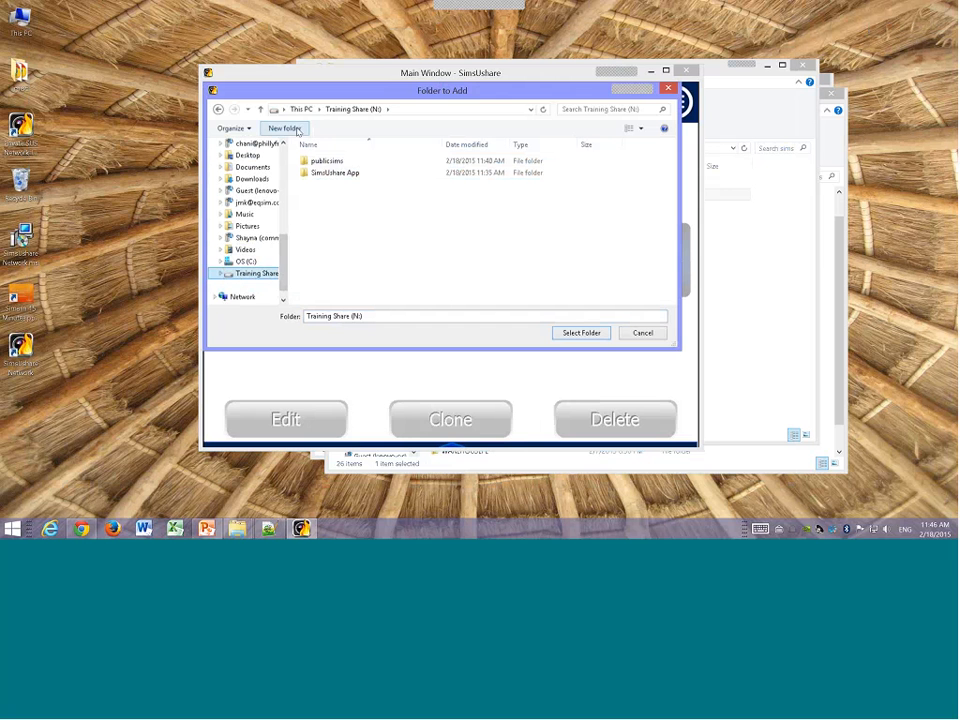
left_click(285, 128)
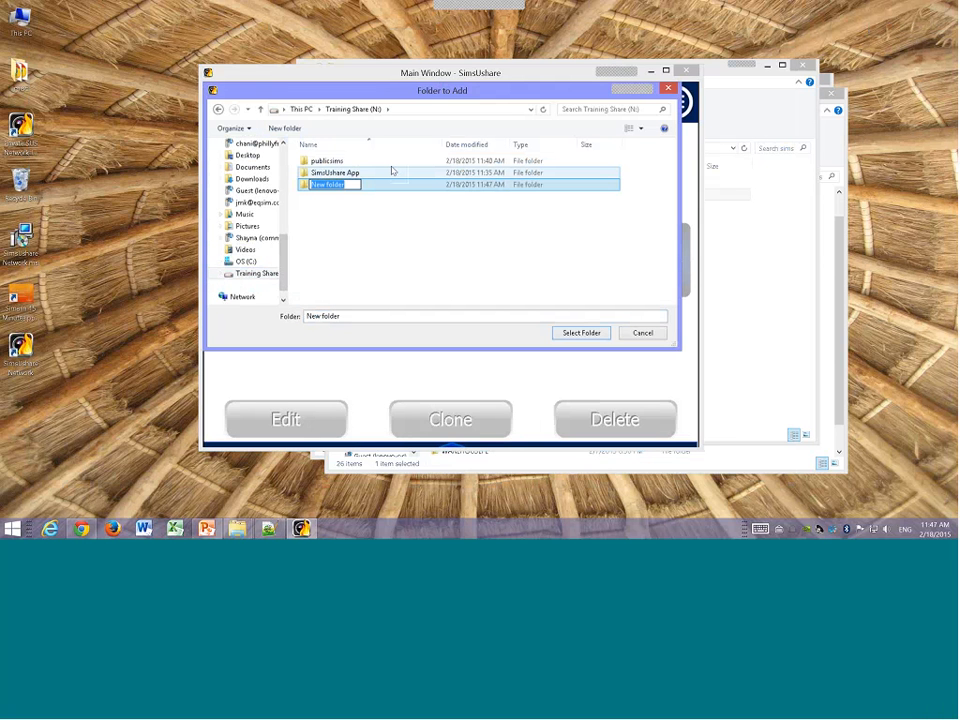
type("march sims")
left_click(326, 197)
left_click(326, 186)
left_click(561, 334)
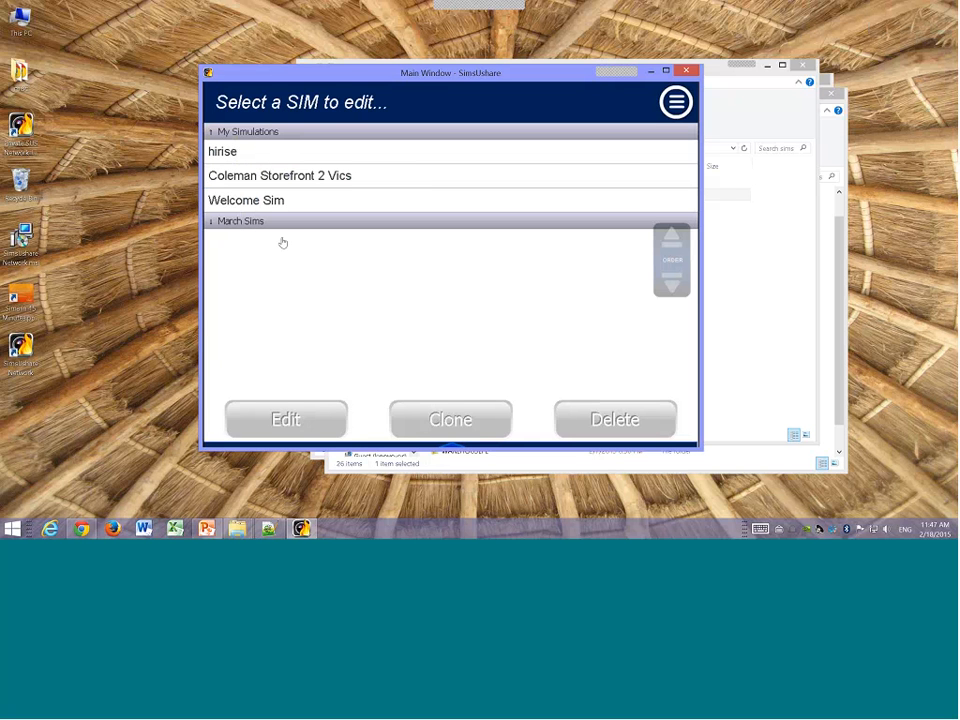
Step: Copy the Coleman Storefront 2 Vics sim into March Sims under the name My Storefront
left_click(241, 177)
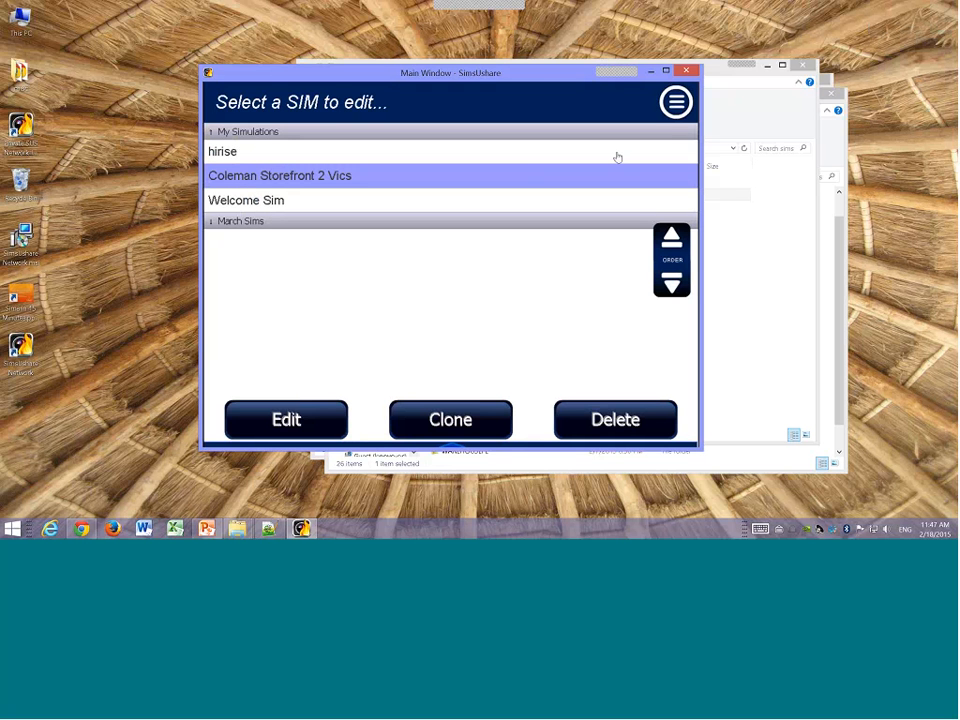
left_click(676, 102)
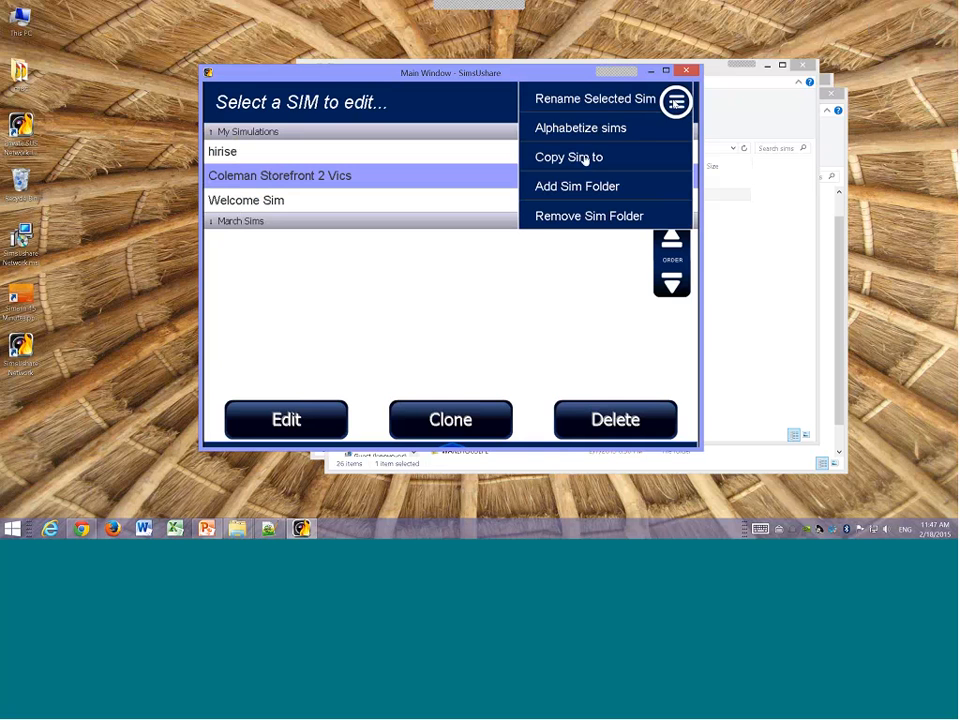
left_click(585, 160)
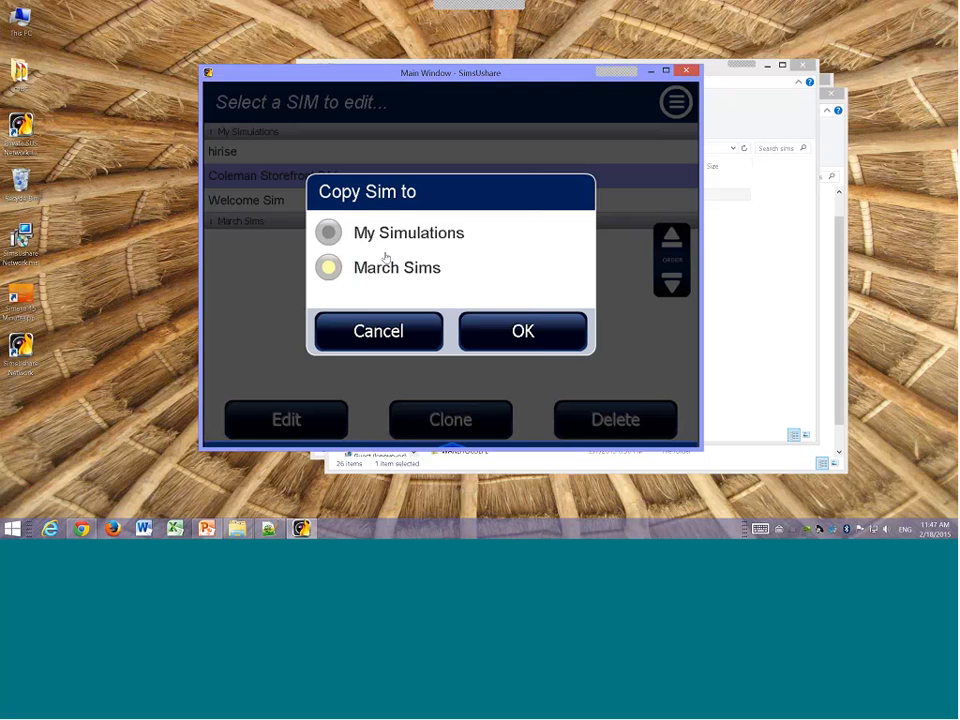
left_click(523, 331)
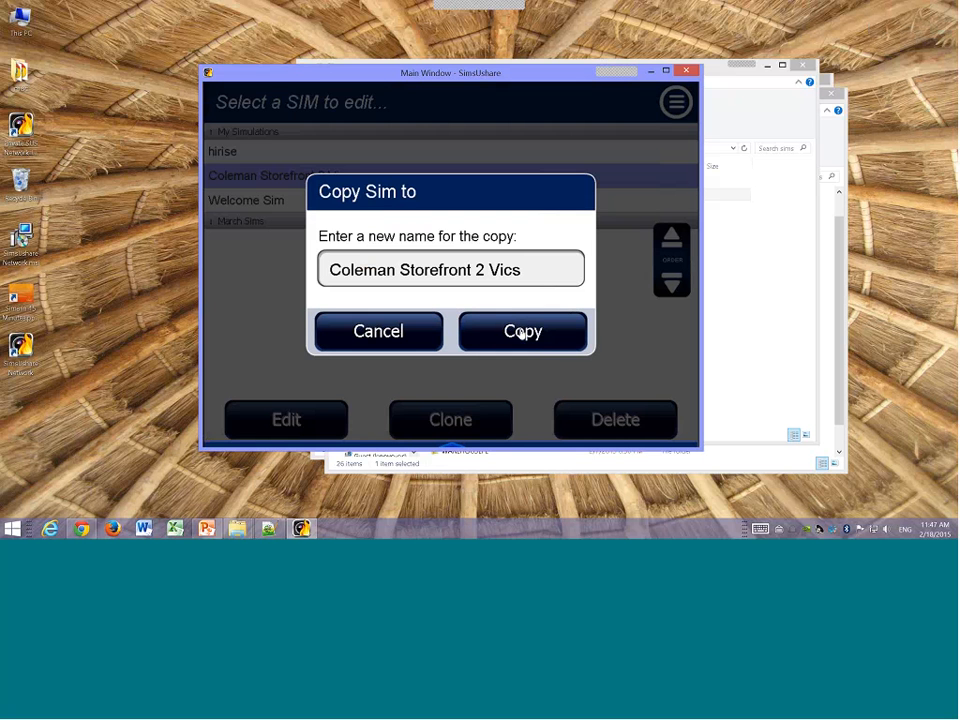
left_click_drag(520, 272, 322, 278)
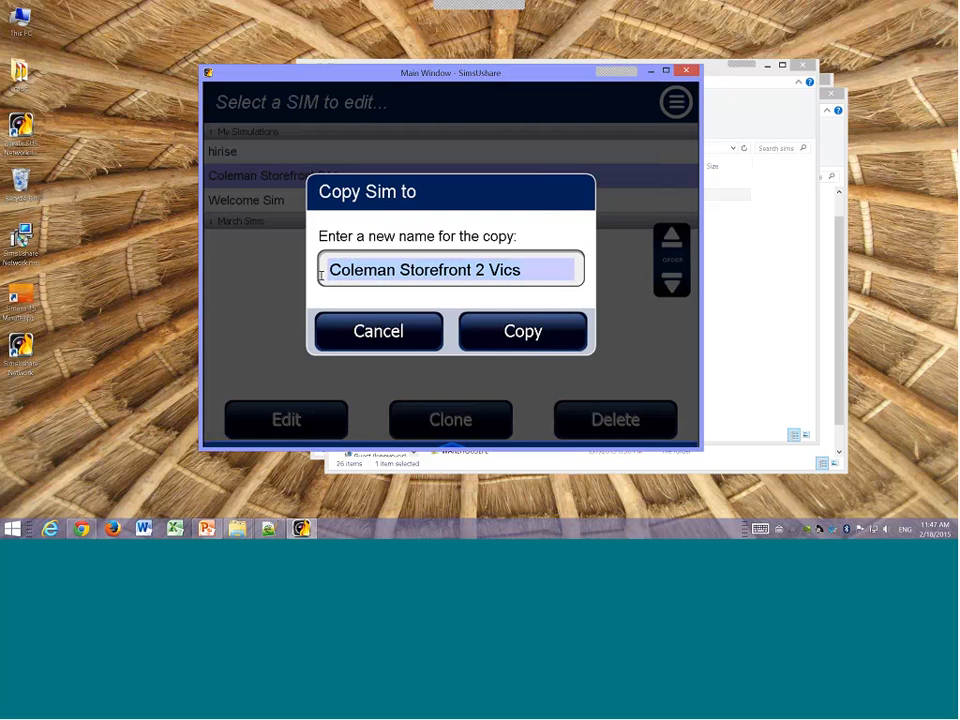
type("My Storefront")
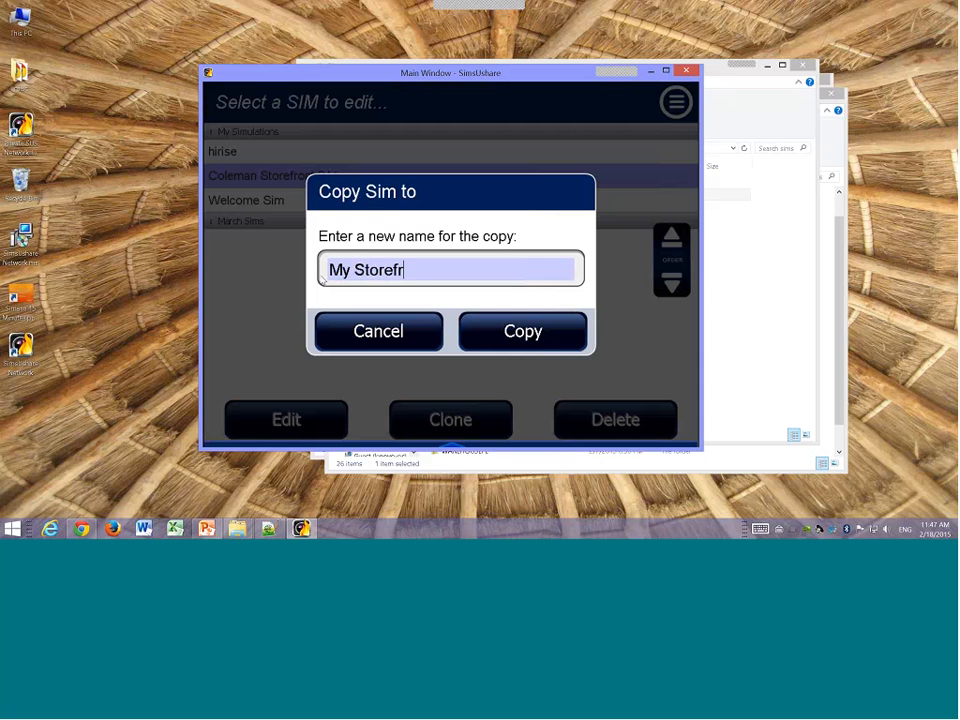
left_click(510, 328)
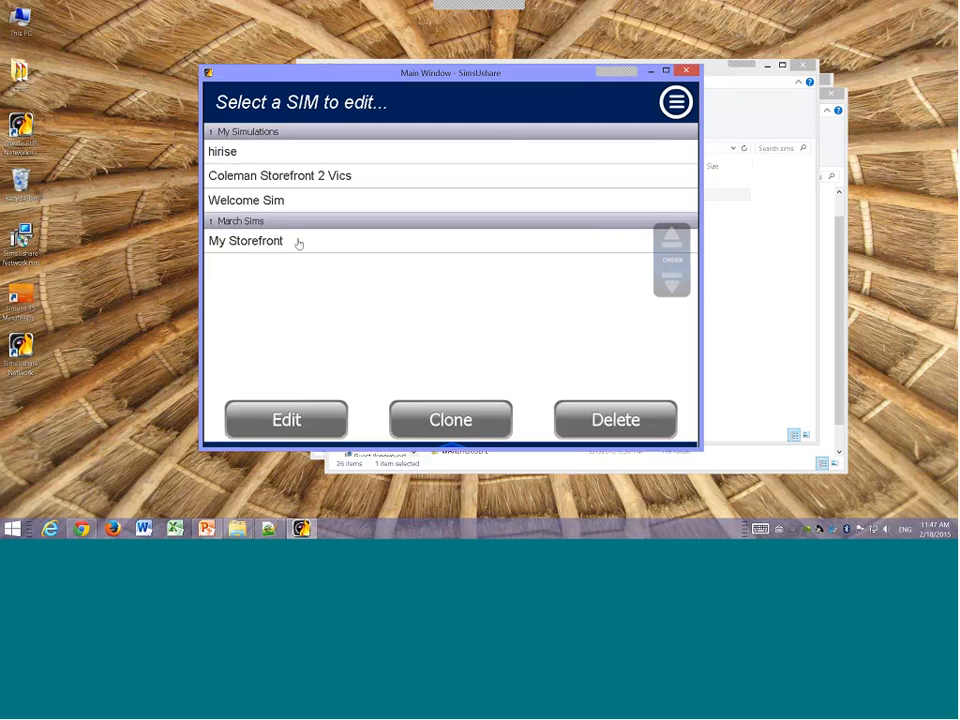
Step: Add another sim folder titled My Private Sims
left_click(675, 104)
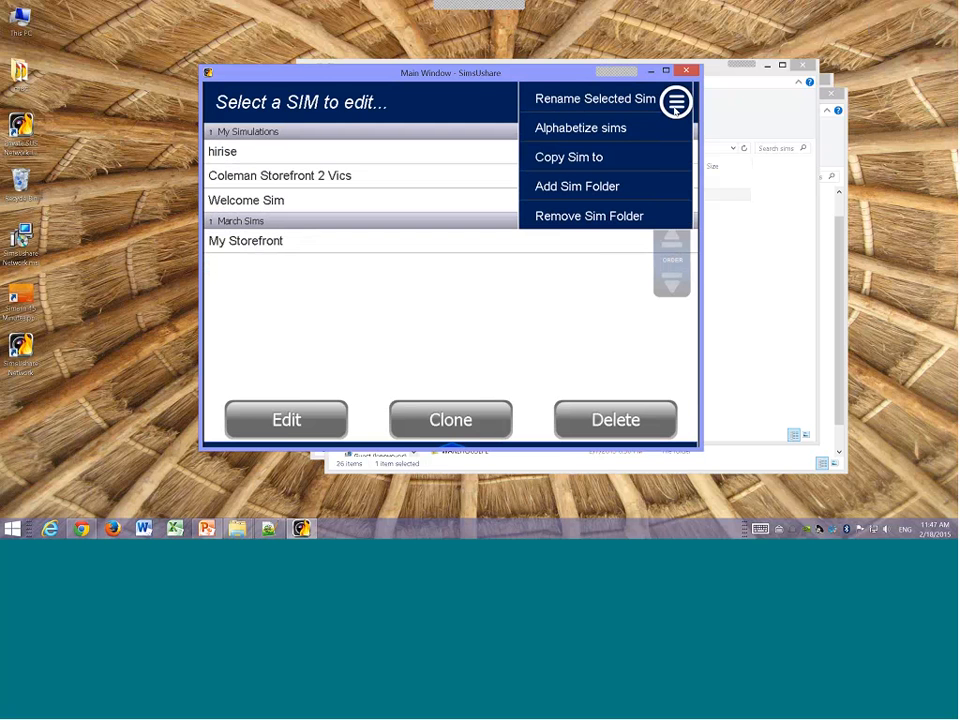
left_click(573, 190)
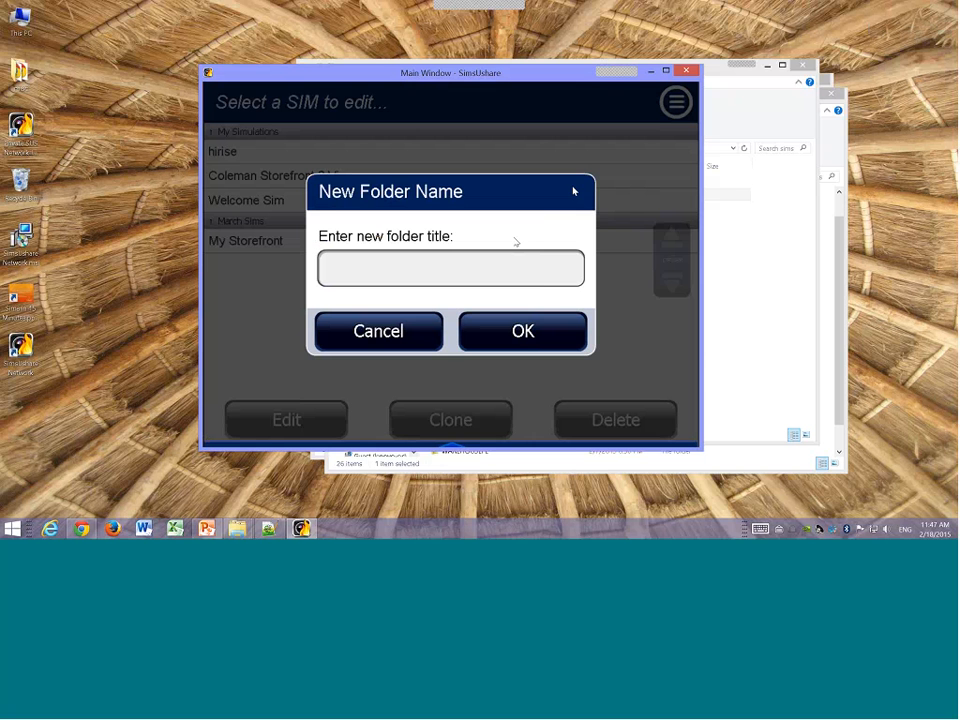
left_click(496, 263)
type("My")
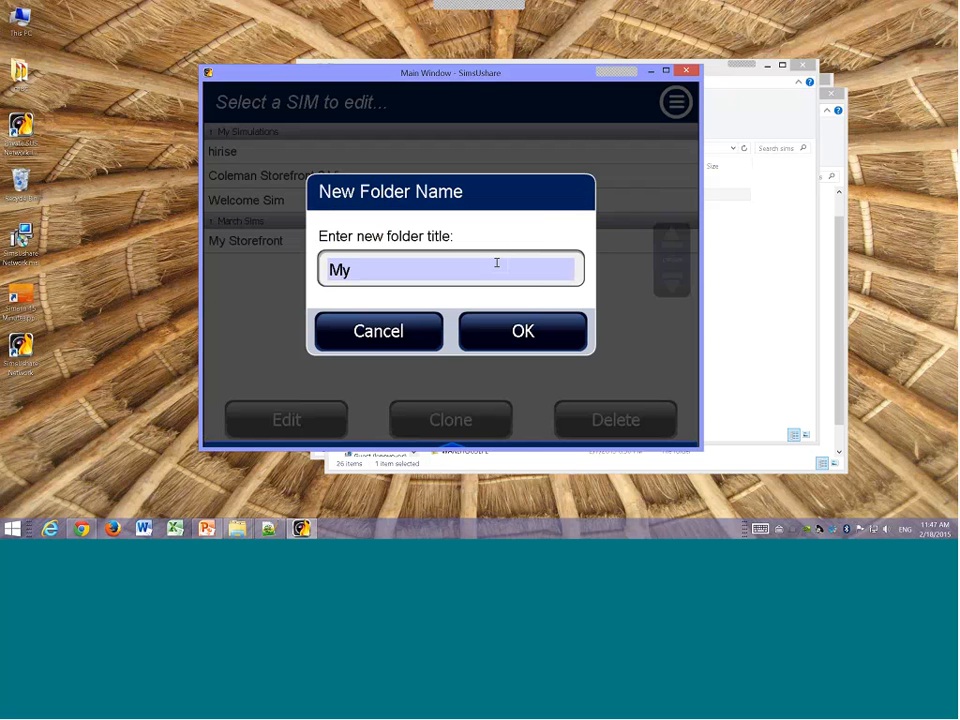
type(" Private Sims")
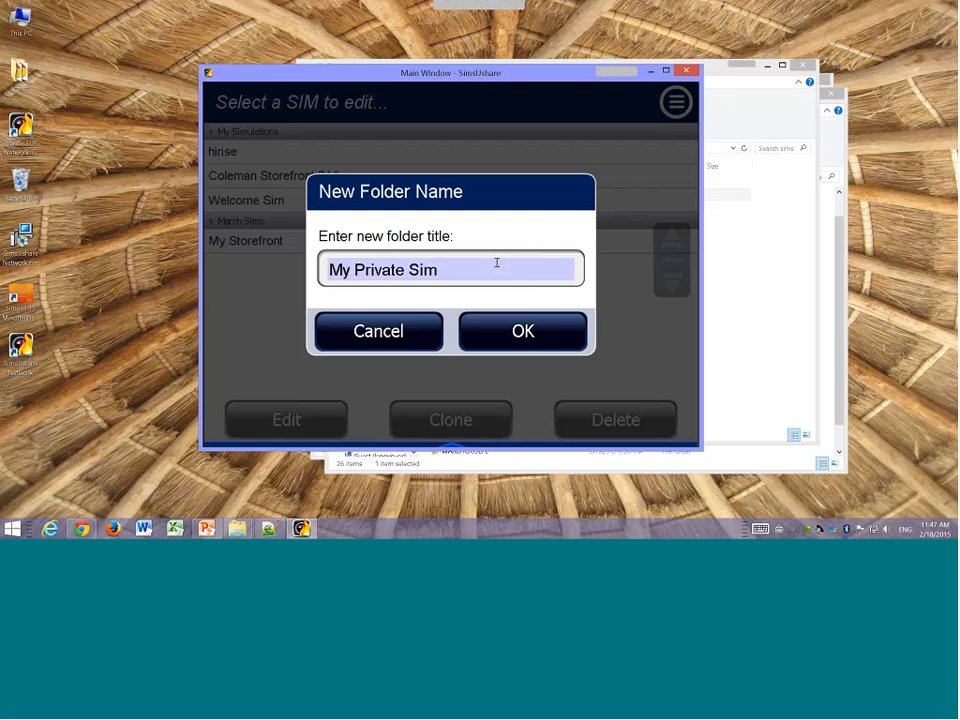
left_click(523, 331)
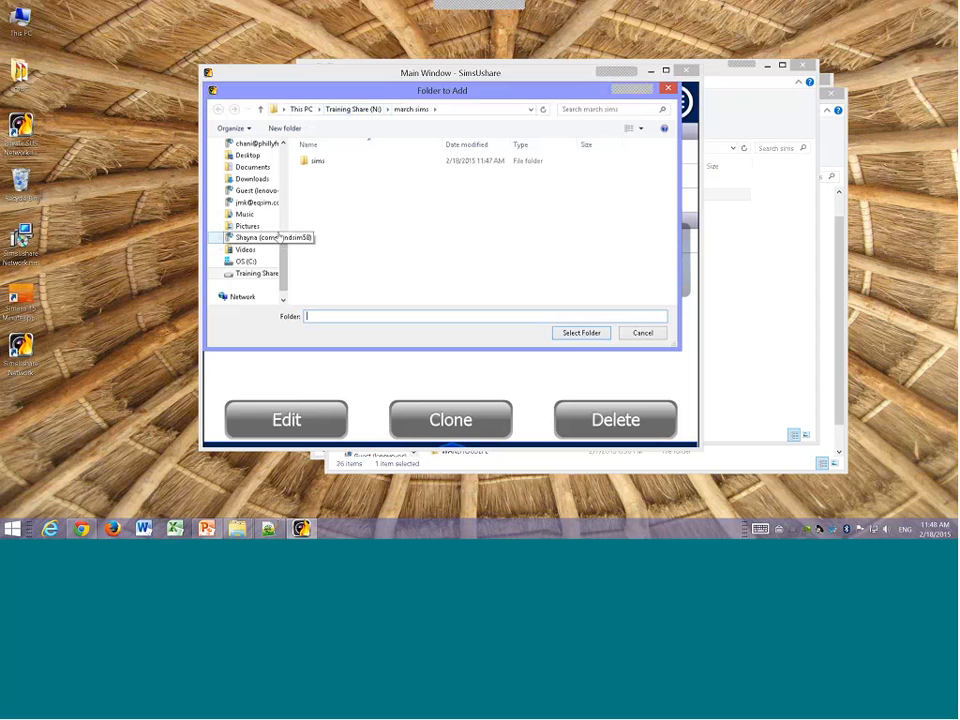
Step: Create a new folder in Documents named with the user's first name followed by Private Sims, and select it as the location
left_click(253, 167)
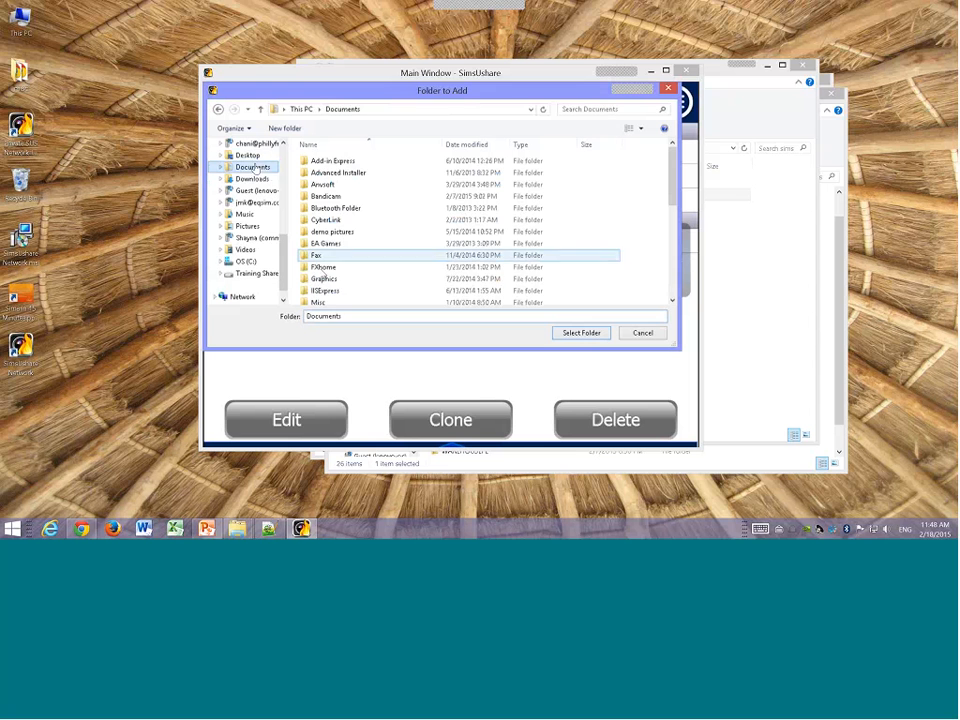
left_click(284, 128)
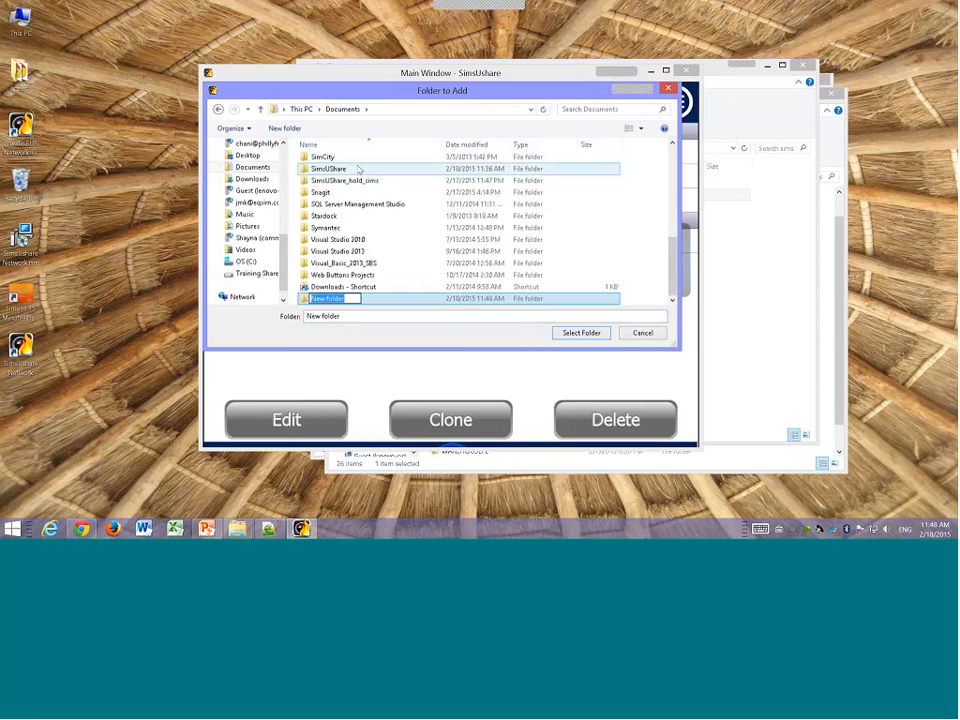
type("Jonathan Private Sims")
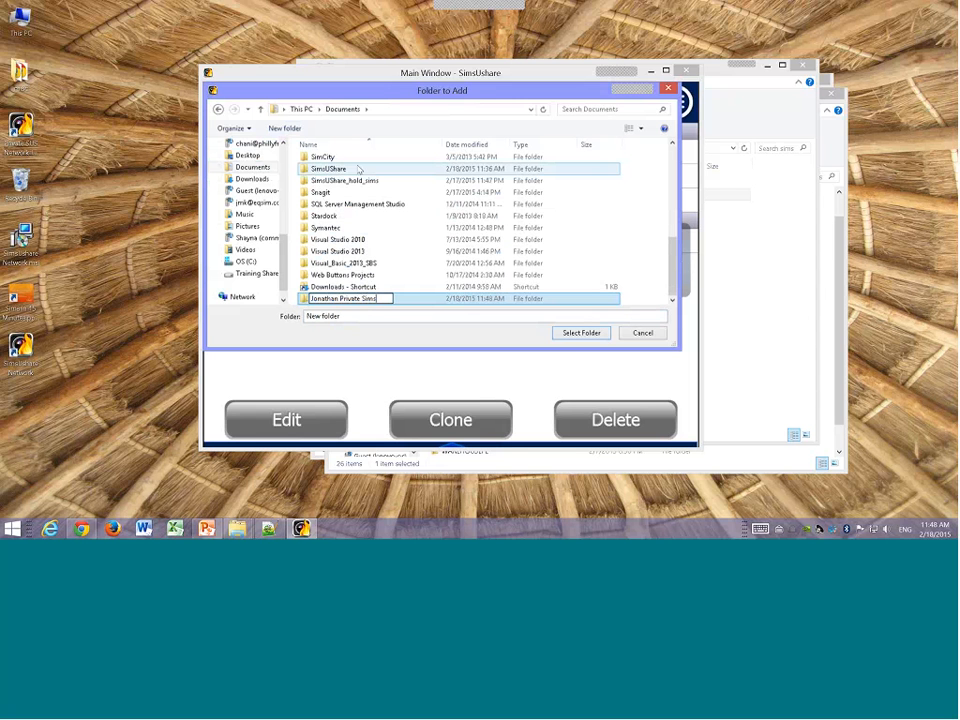
key("Return")
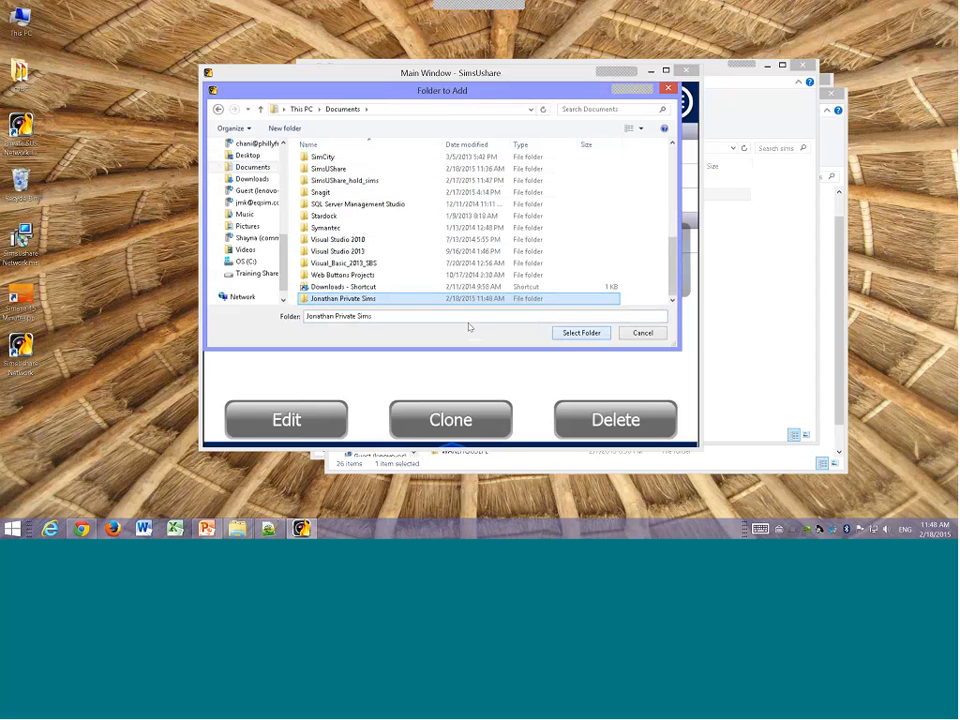
left_click(580, 333)
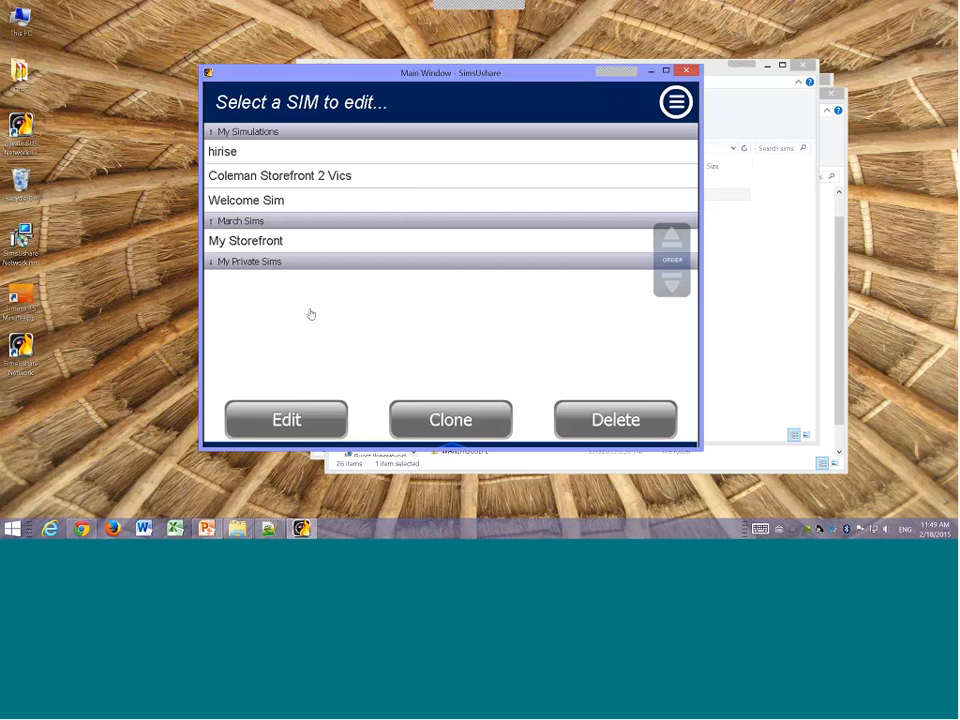
Step: Copy the hirise sim into My Private Sims under the name hotel
left_click(216, 151)
left_click(676, 102)
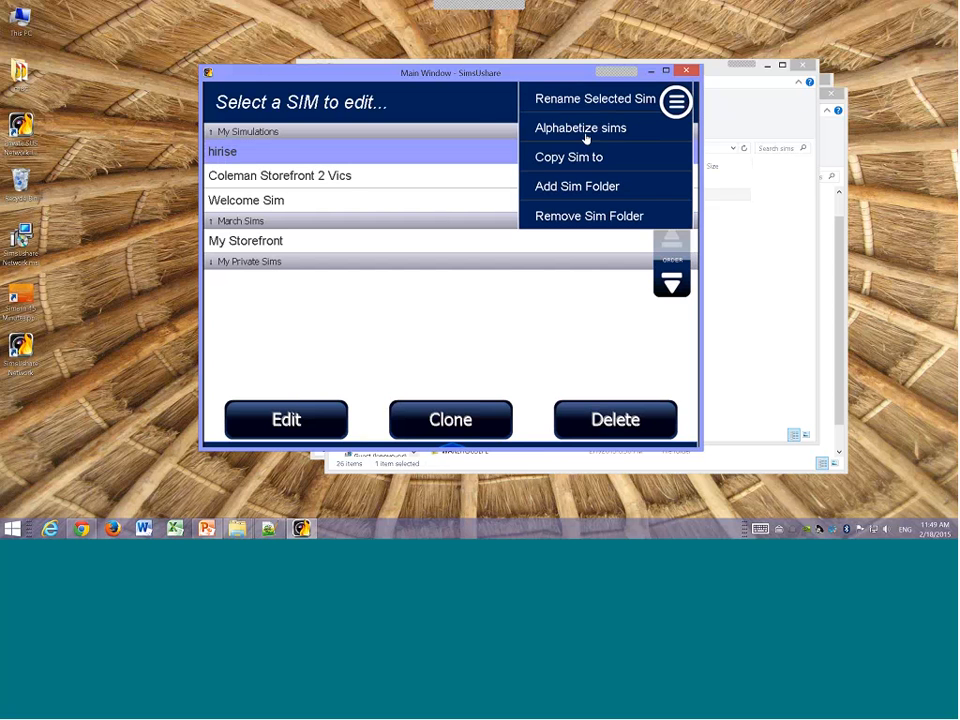
left_click(585, 158)
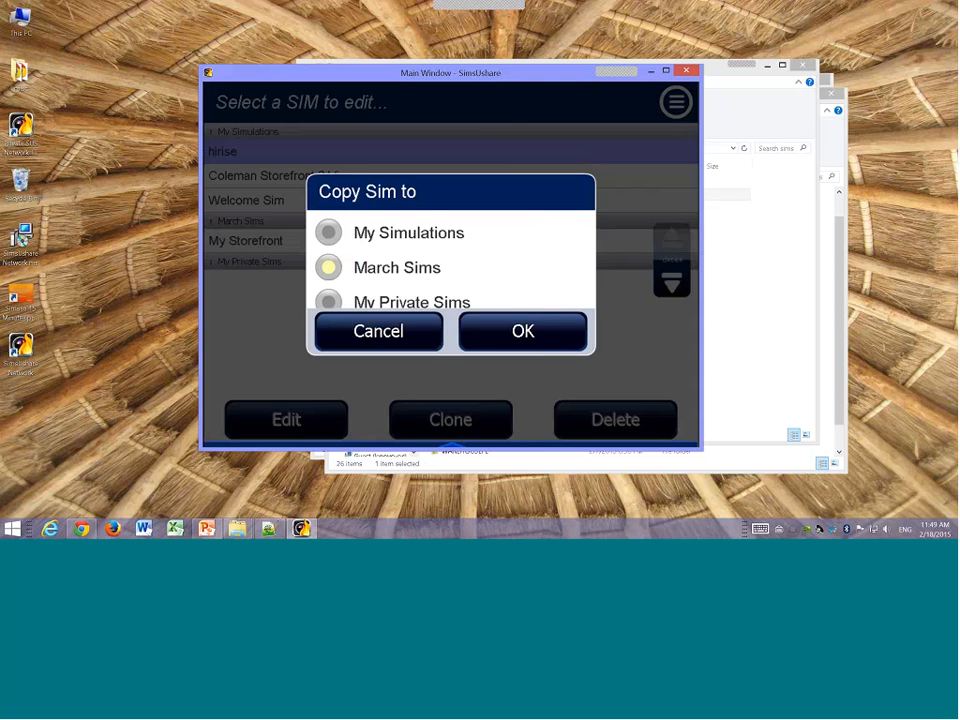
left_click(495, 298)
left_click(515, 335)
left_click(388, 272)
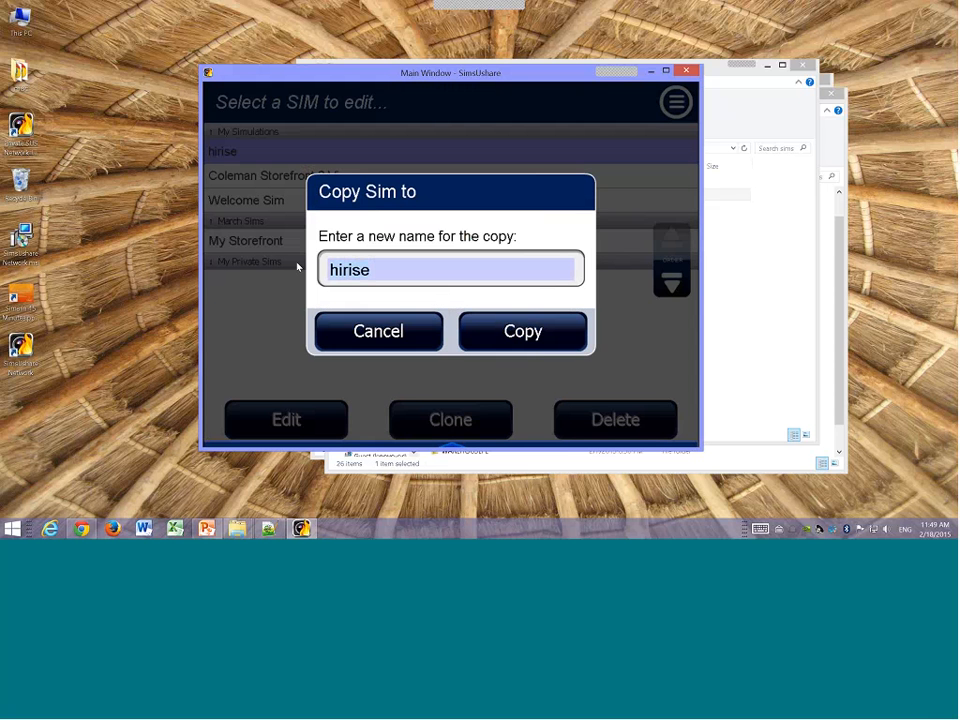
type("hotel")
left_click(490, 334)
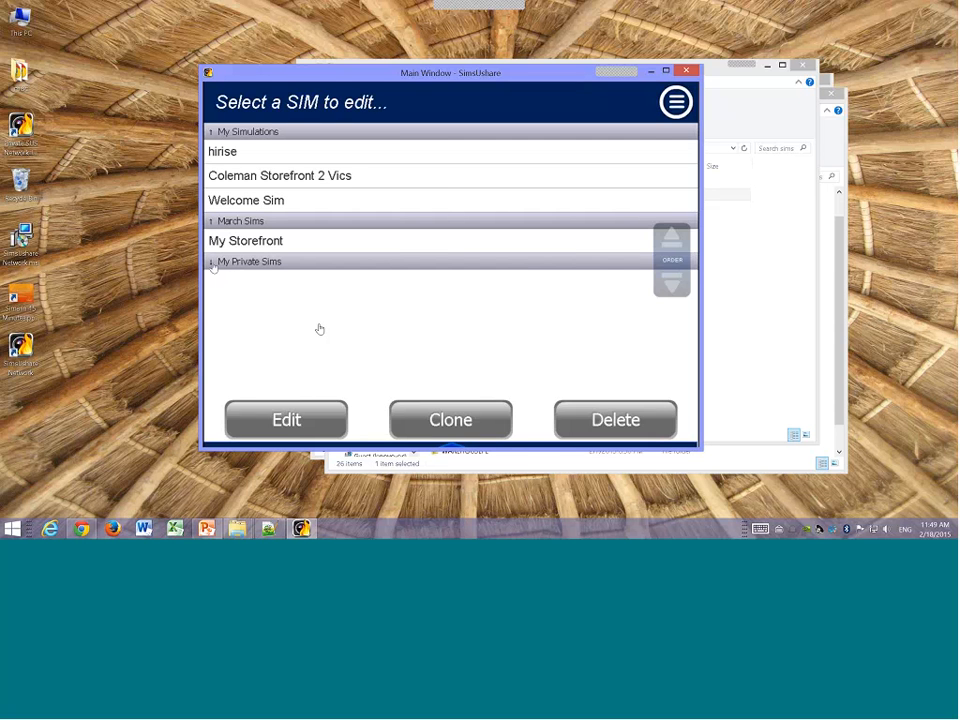
Step: Collapse and expand the sim folder groups in the list to compare their contents
left_click(235, 220)
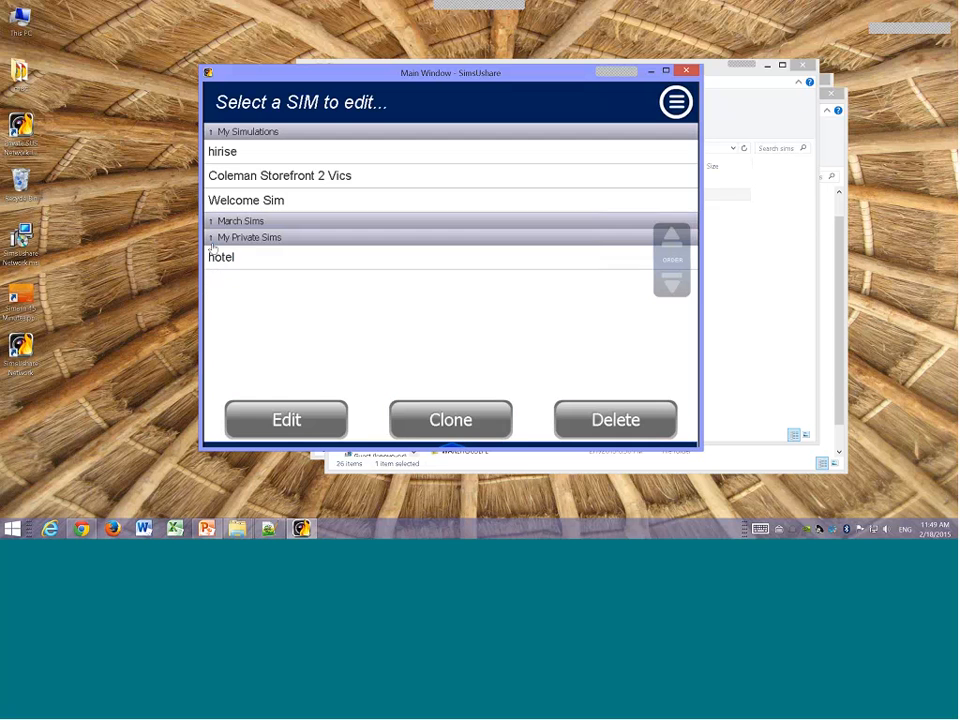
left_click(235, 131)
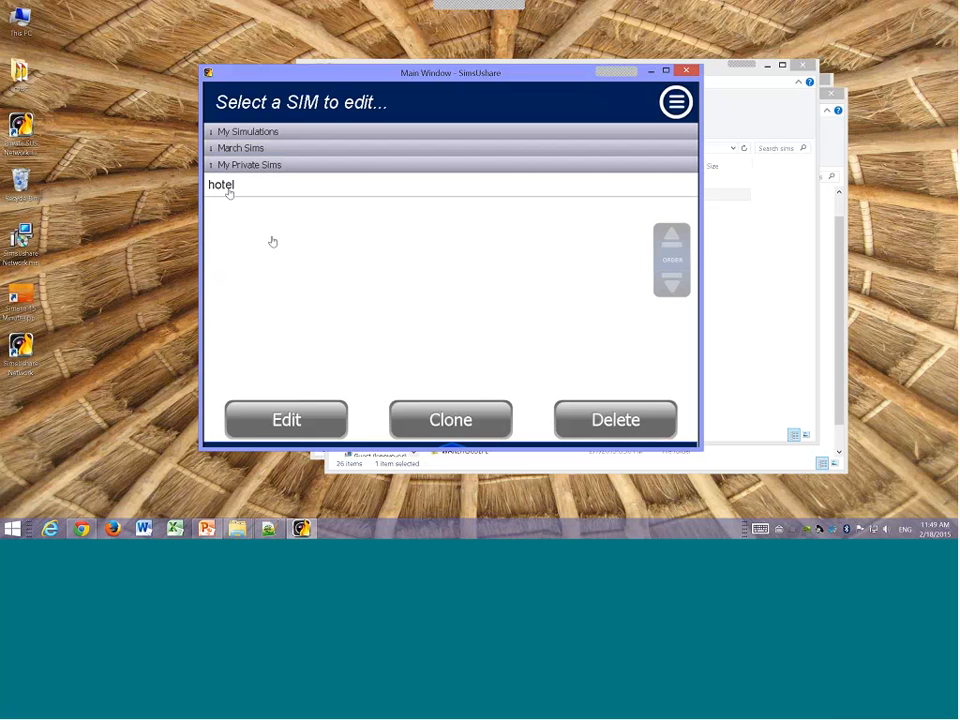
left_click(212, 134)
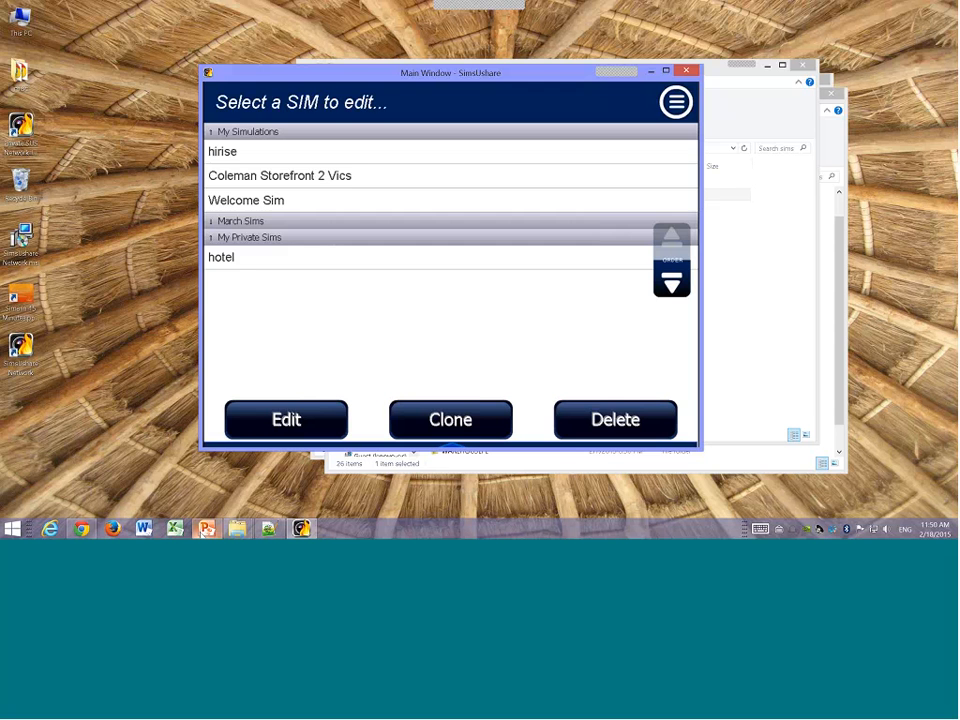
Step: Return to the presentation and start a slide show from the Wrap-Up: Your Questions slide
mouse_move(206, 528)
left_click(158, 452)
left_click(90, 380)
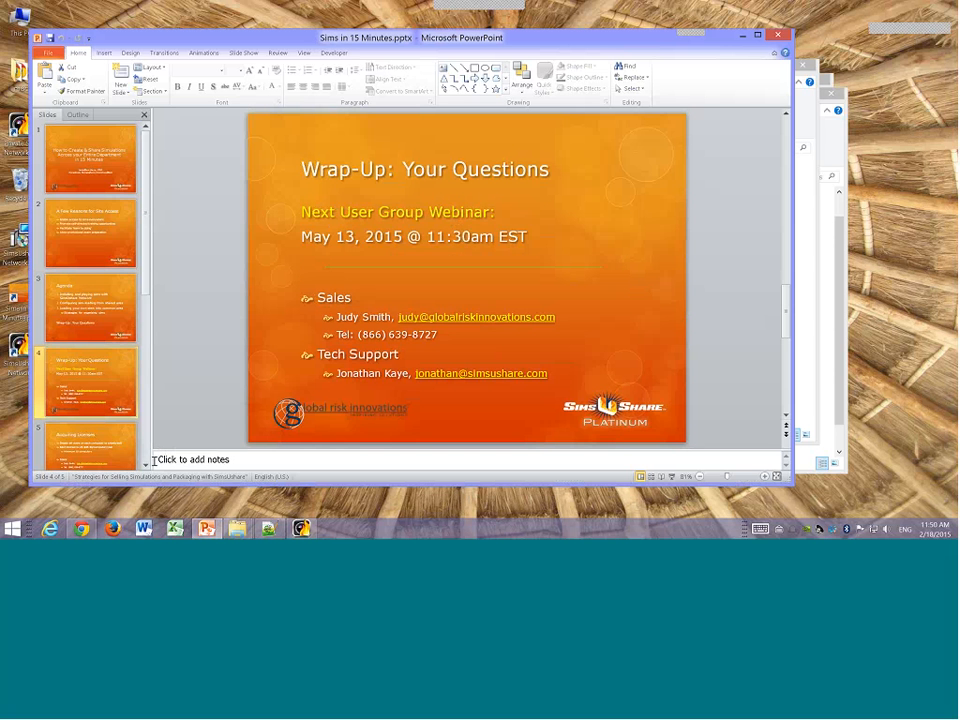
left_click(672, 477)
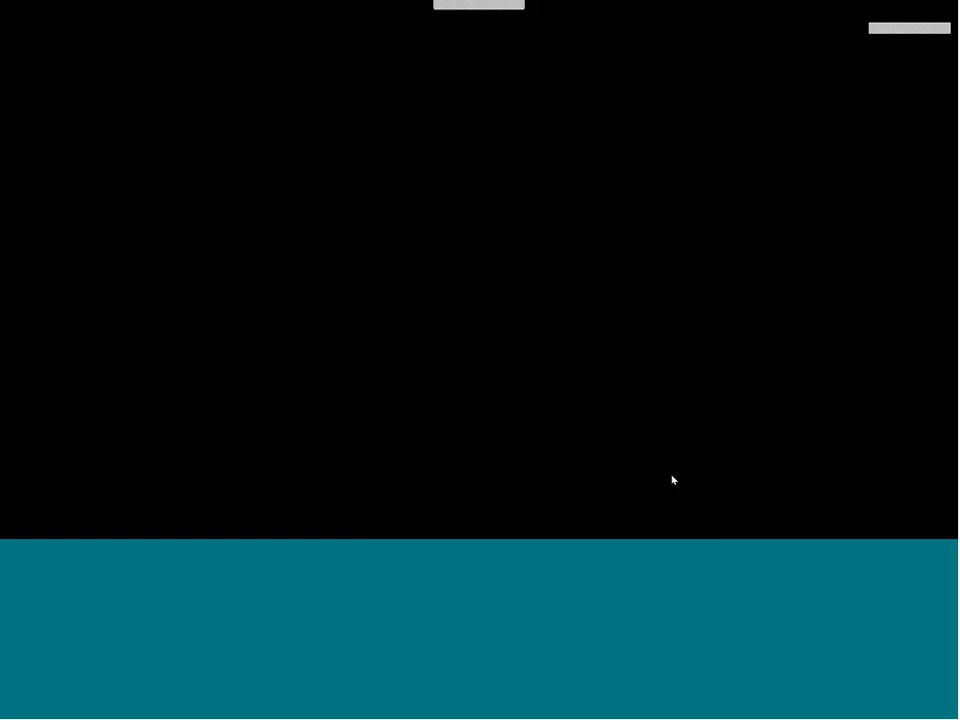